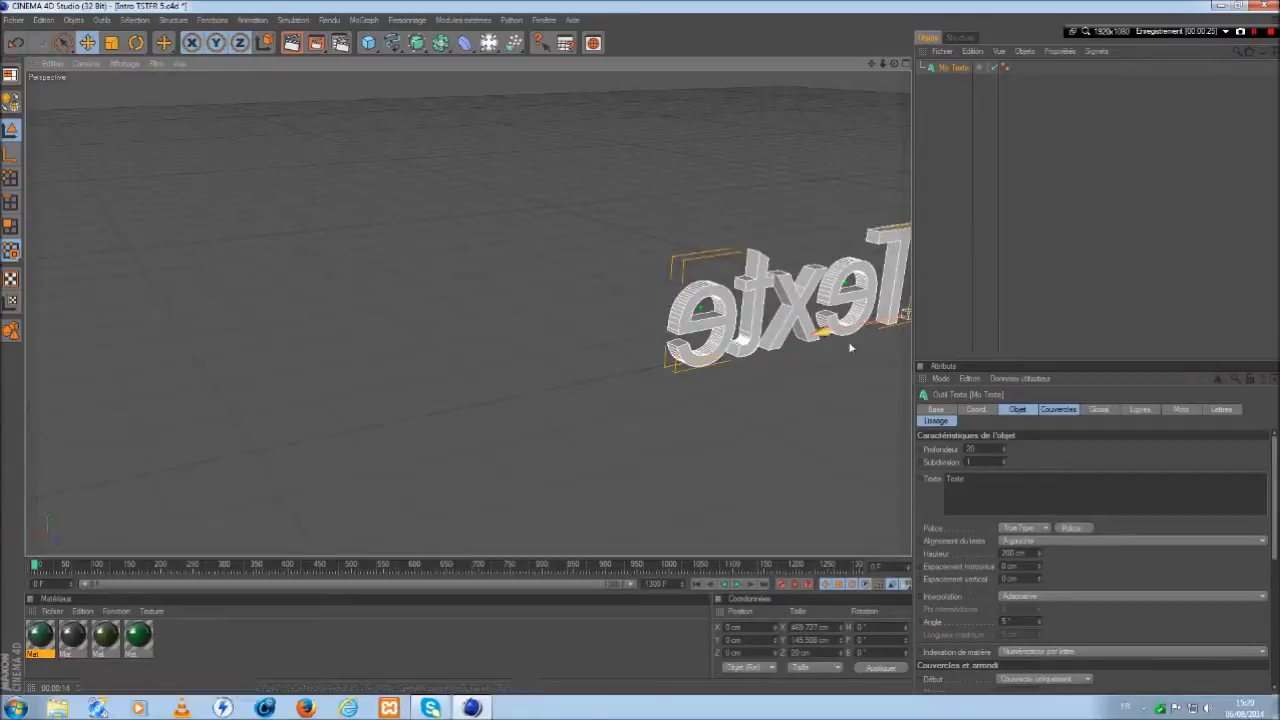
- Move the text object along the X axis to about 340 cm
left_click_drag(824, 333, 650, 370)
left_click_drag(894, 63, 1075, 83)
left_click_drag(871, 63, 554, 46)
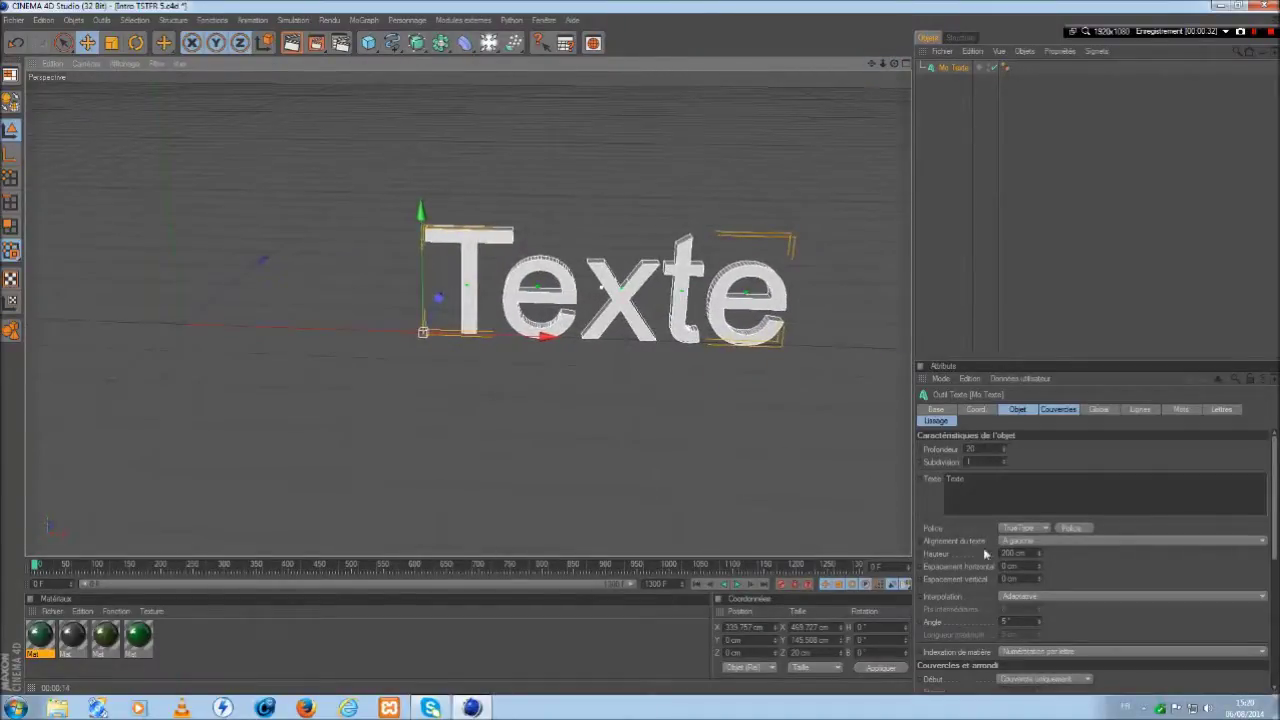
- Replace the text object's default wording with TSTFR
left_click_drag(984, 482, 918, 481)
type("T")
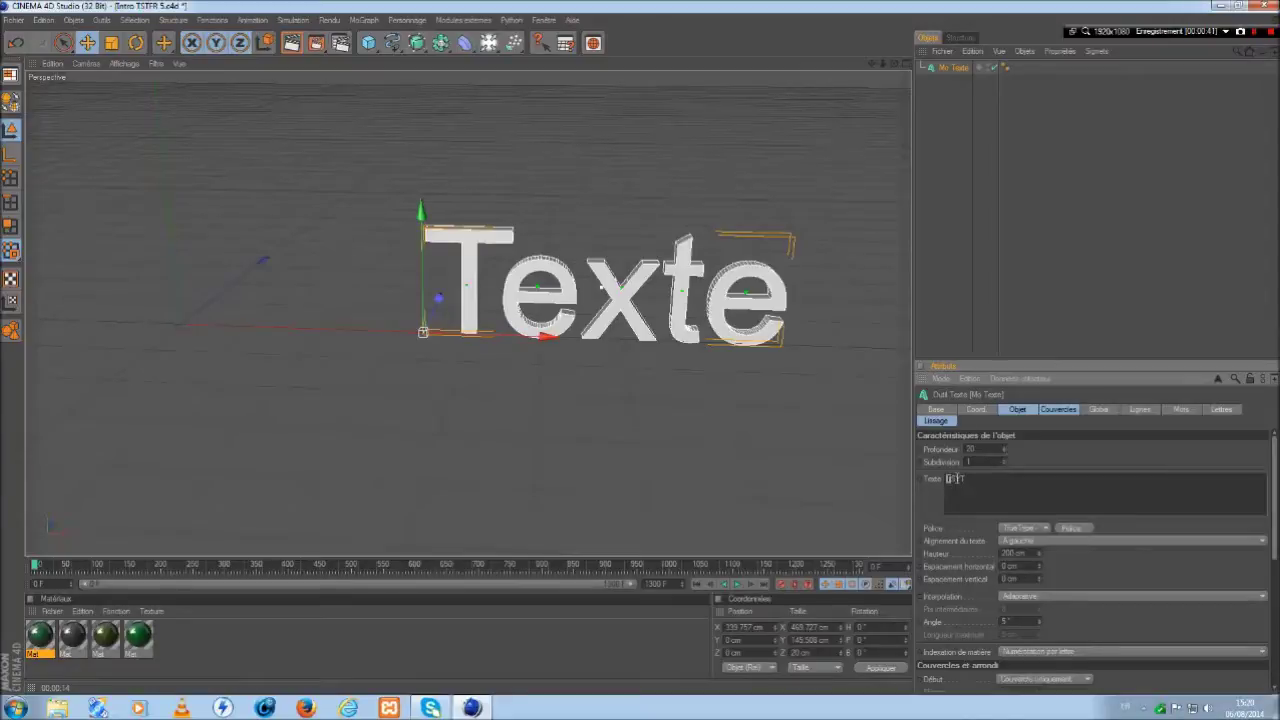
type("TSTFR")
key("BackSpace")
left_click(1015, 466)
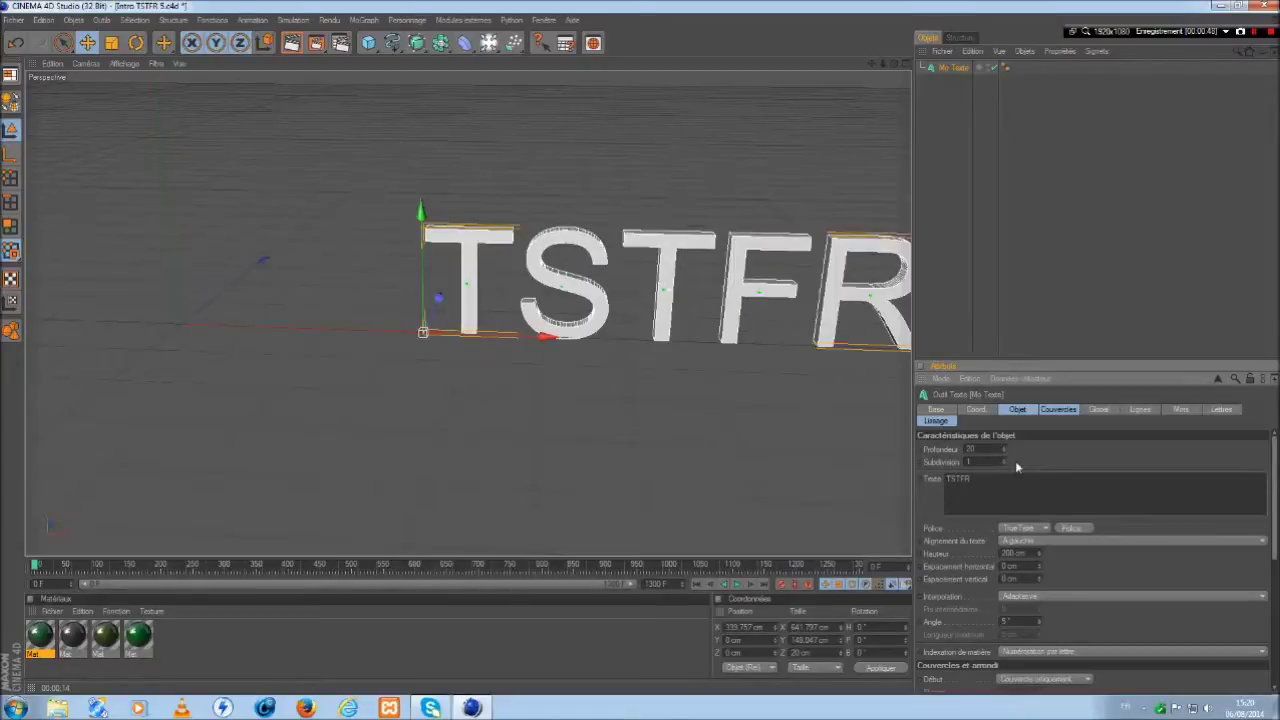
- Set the TSTFR text's extrusion depth to 45
left_click_drag(991, 450, 877, 454)
type("45")
key("Return")
left_click_drag(871, 64, 727, 62)
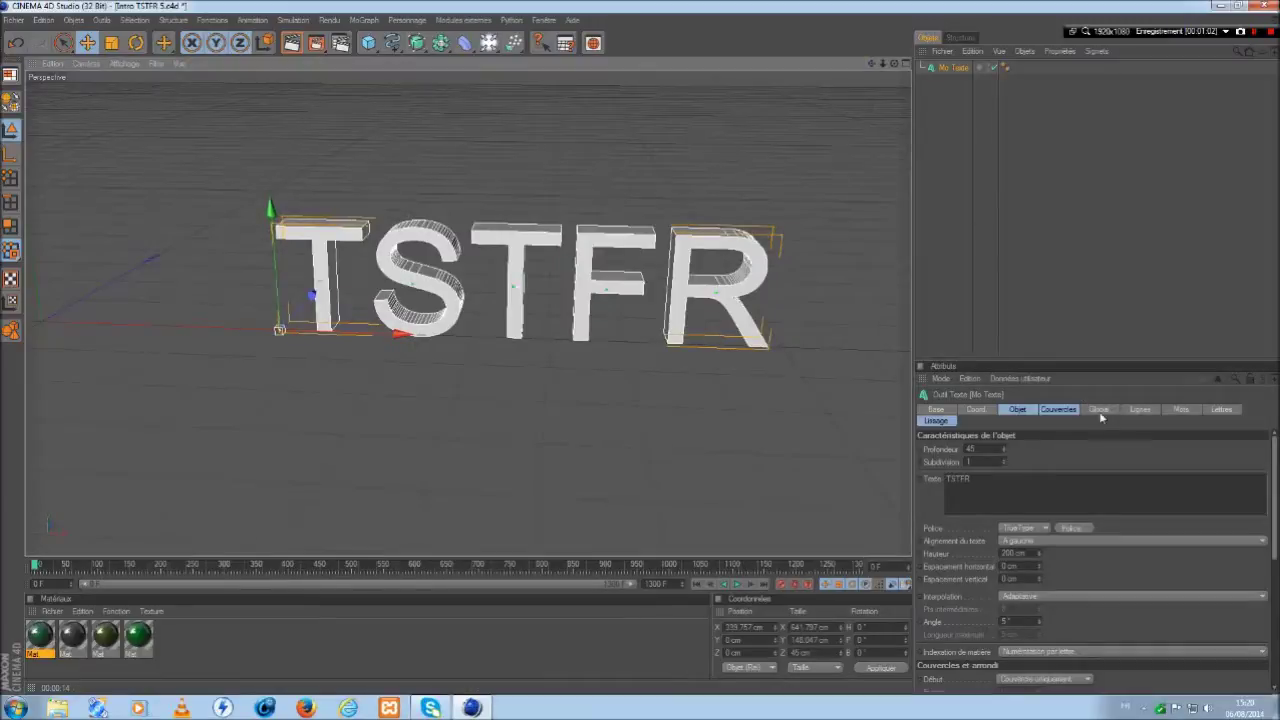
- Give the text's start cap a cap and bevel with 5 steps and a 10 cm radius
left_click(1060, 410)
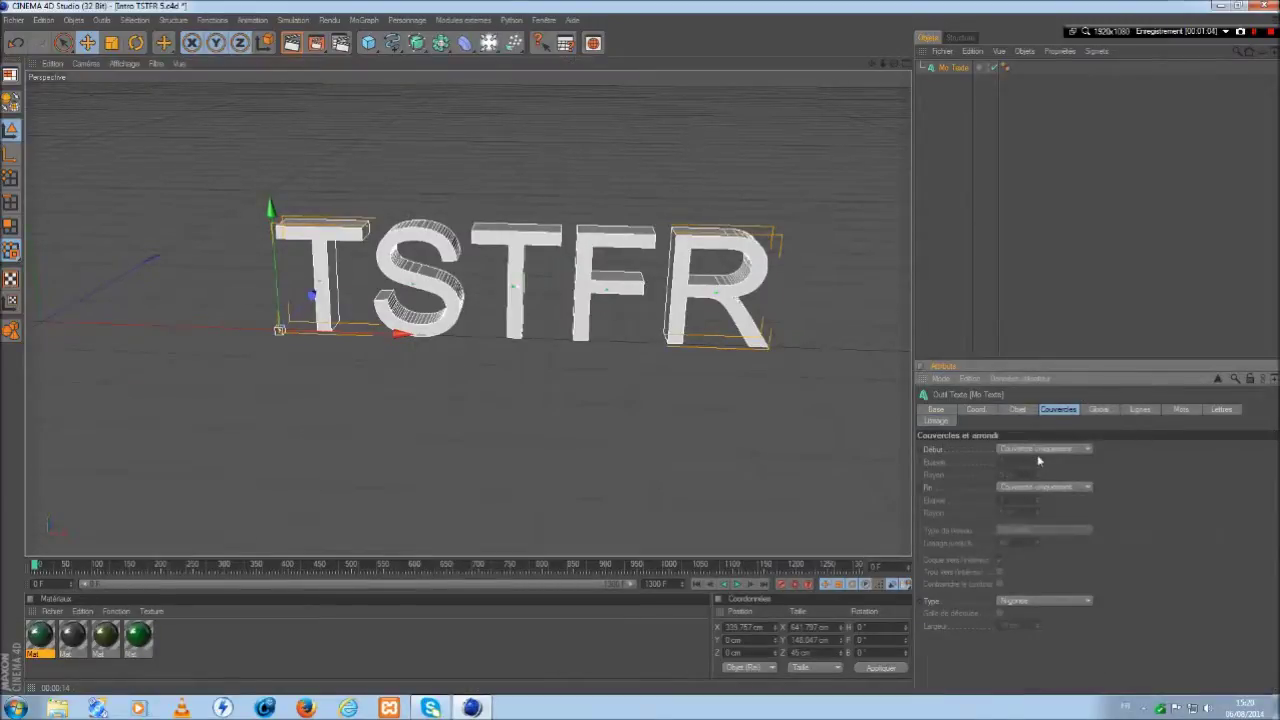
left_click(1038, 452)
left_click(1042, 474)
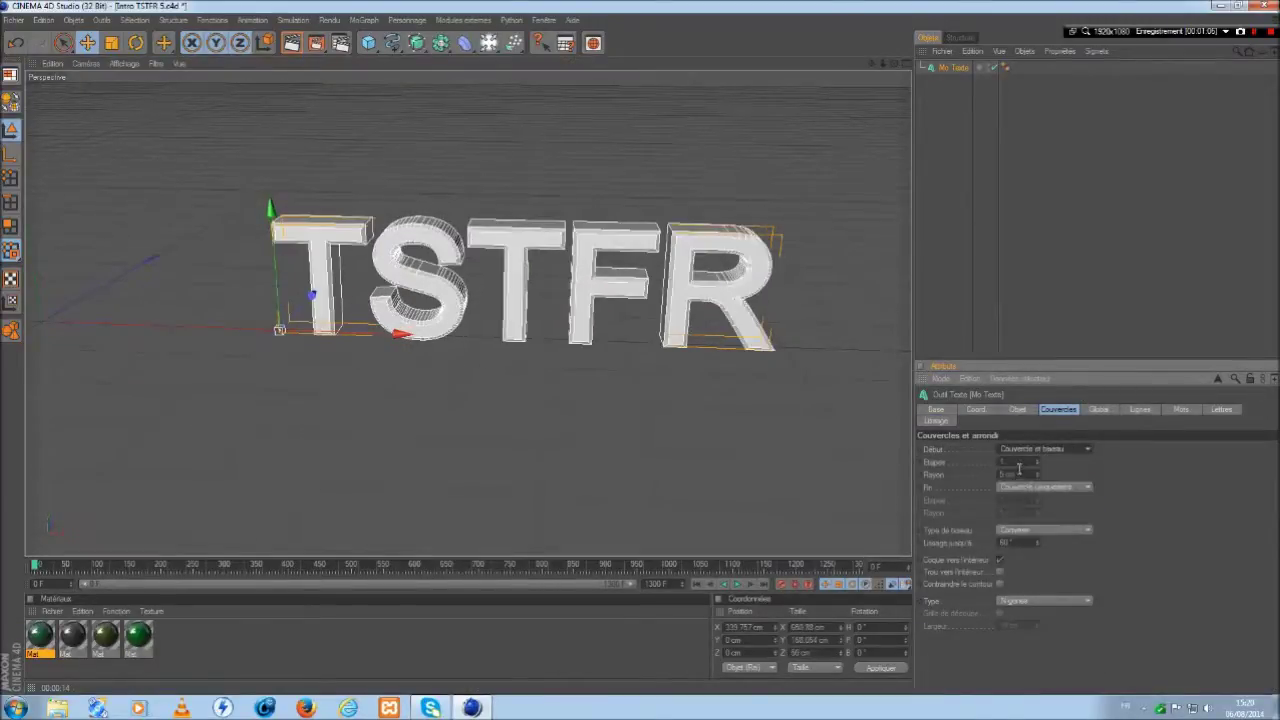
double_click(1019, 462)
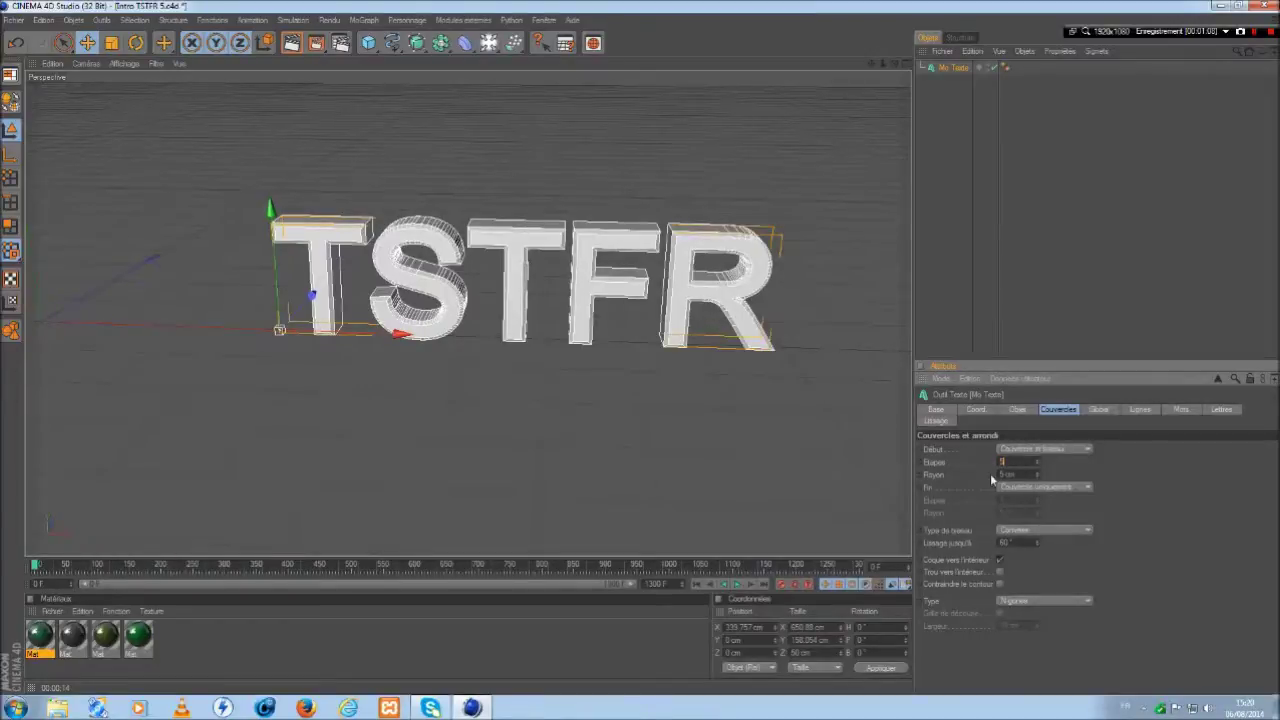
double_click(1007, 474)
type("10")
key("Return")
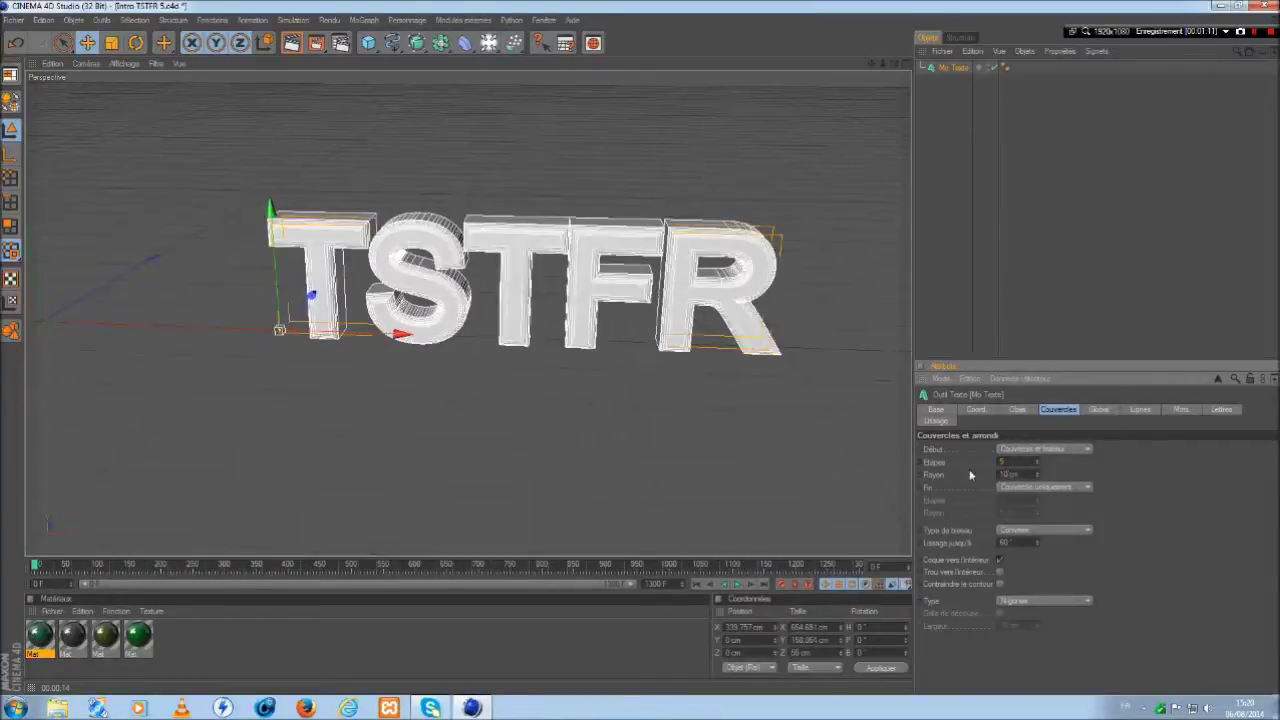
- Give the text's end cap a cap and bevel with 5 steps and a 10 cm radius
left_click(1020, 490)
left_click(1022, 539)
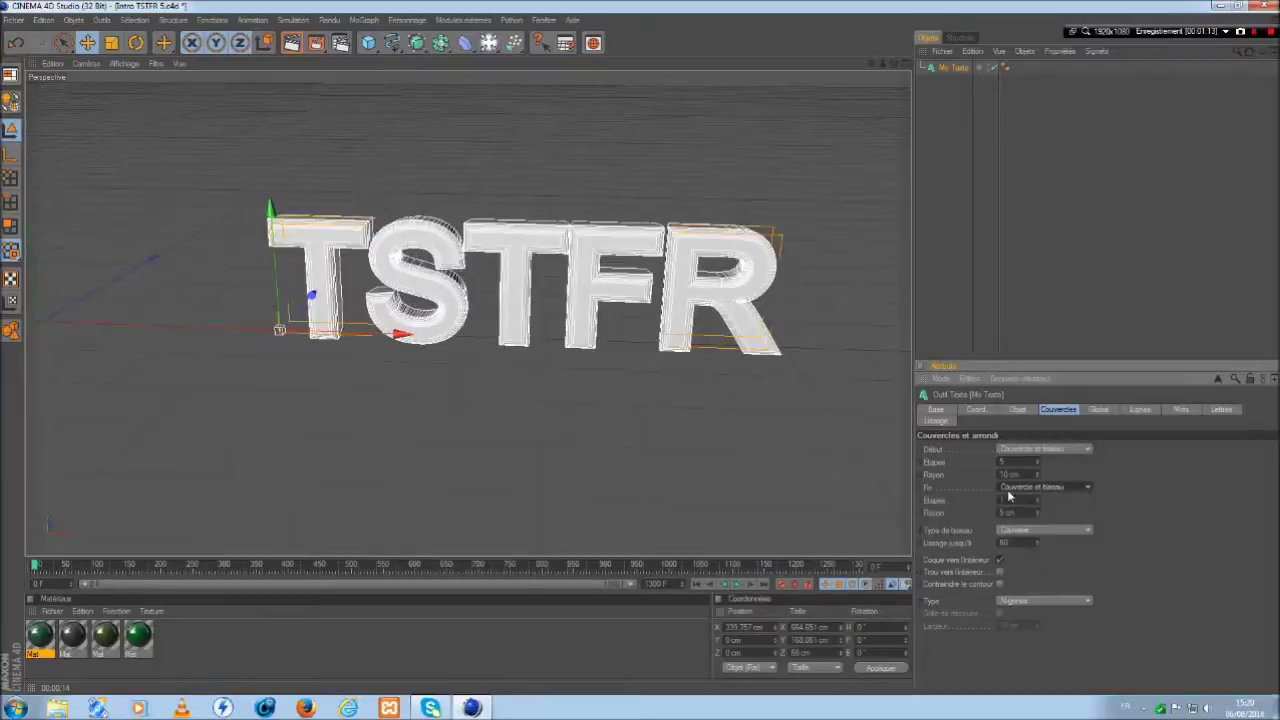
double_click(1008, 499)
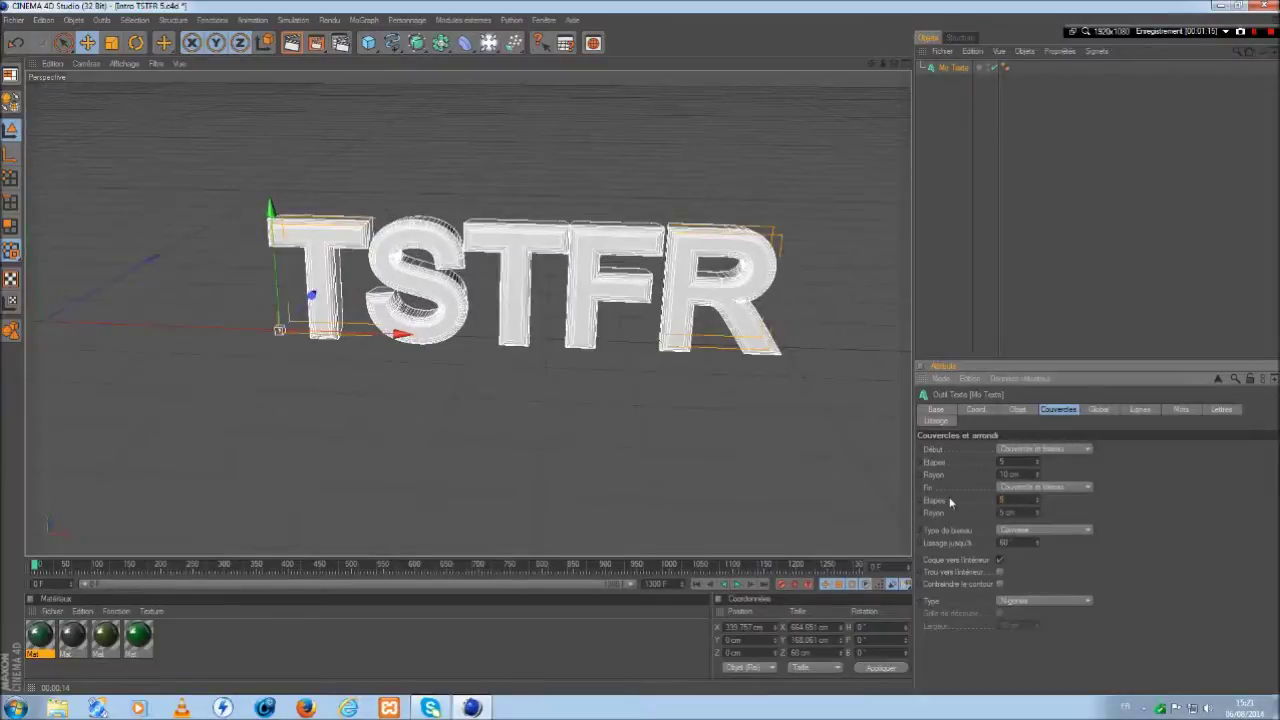
key("Tab")
type("10")
key("Return")
- Raise the text about 13 cm along Y in the front view, return to the full perspective view and deselect it
mouse_move(894, 63)
left_mouse_down()
mouse_move(1095, 64)
mouse_move(900, 50)
left_mouse_up()
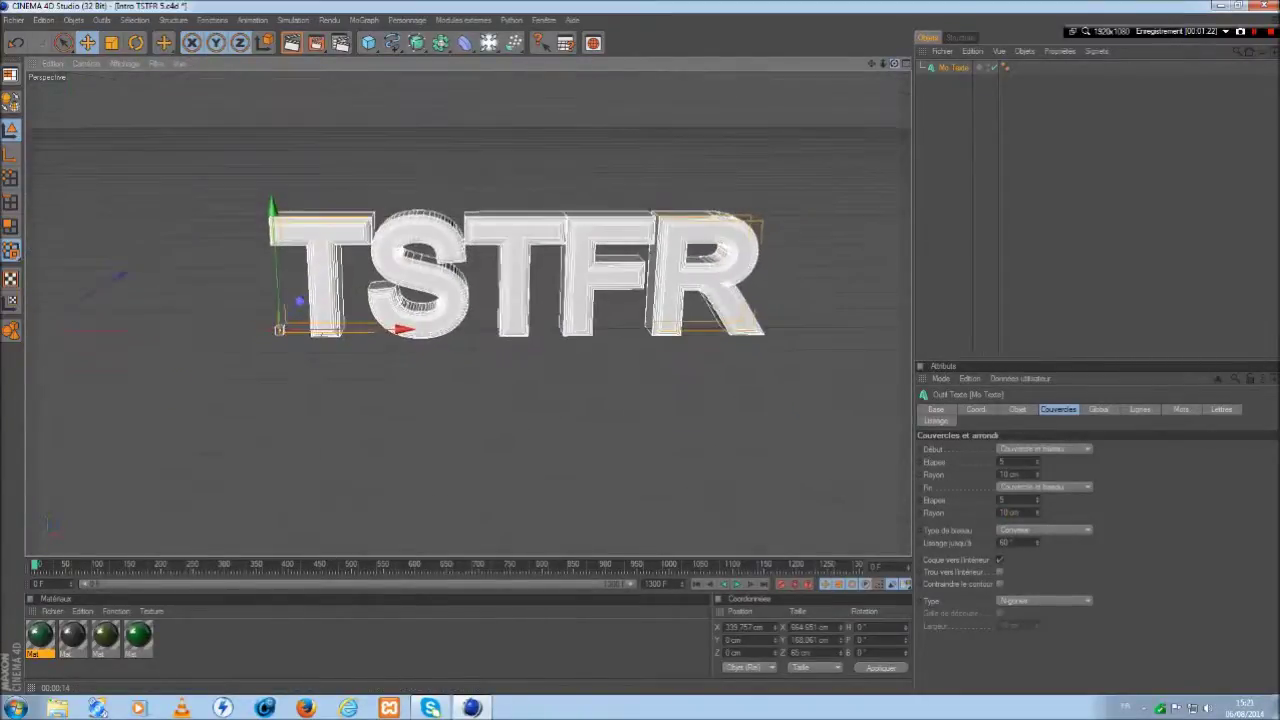
left_click(905, 63)
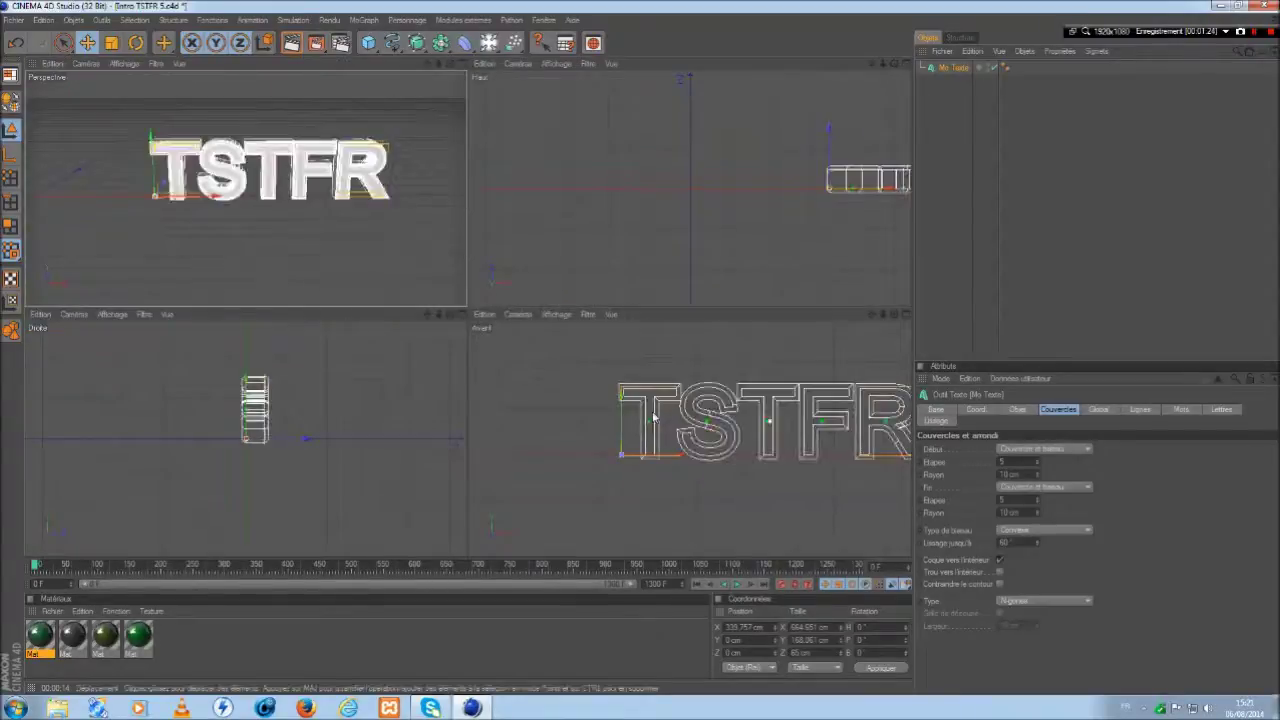
left_click_drag(622, 420, 622, 414)
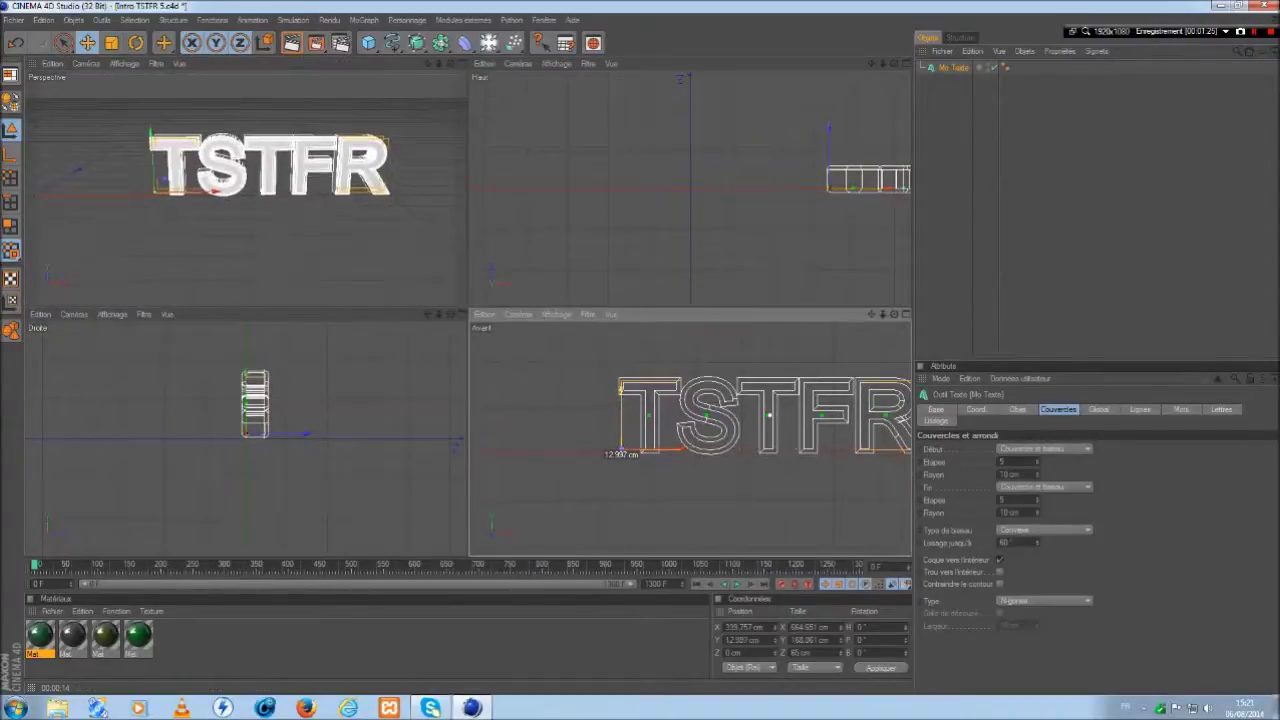
left_click(452, 62)
left_click(977, 148)
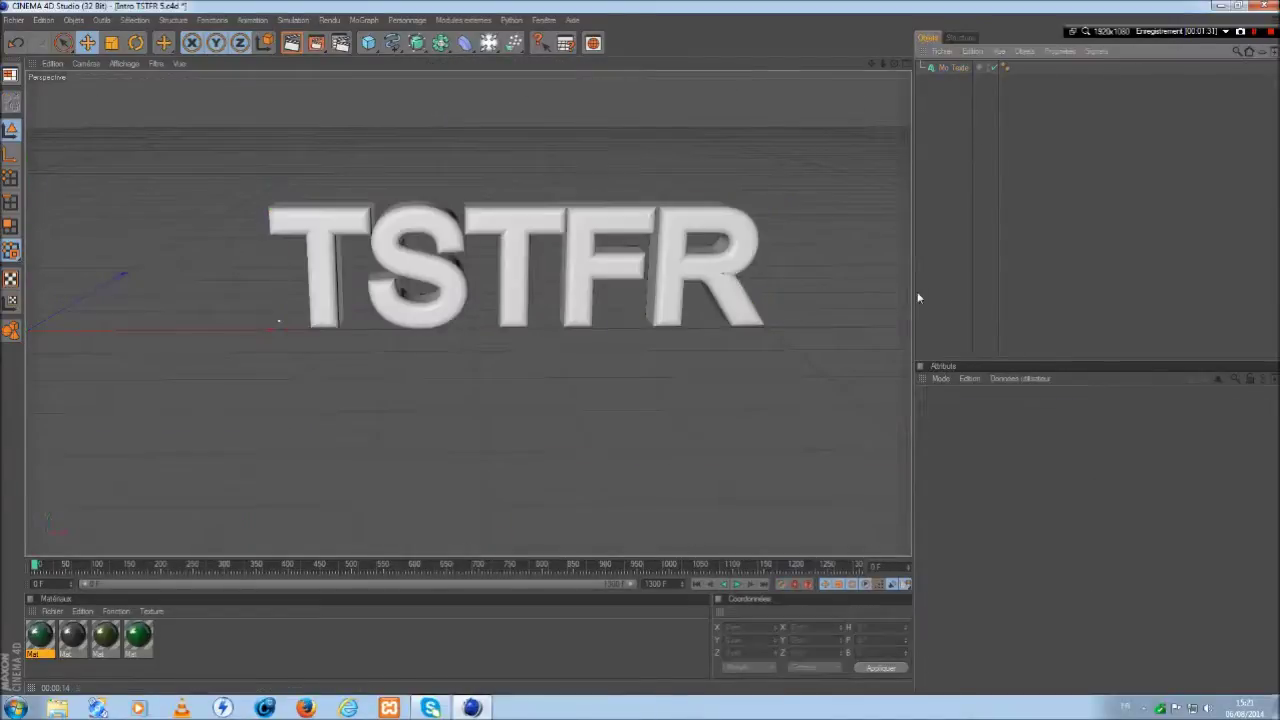
- Examine the bright green material's colour, specular and reflection settings
left_click(141, 643)
left_click(206, 651)
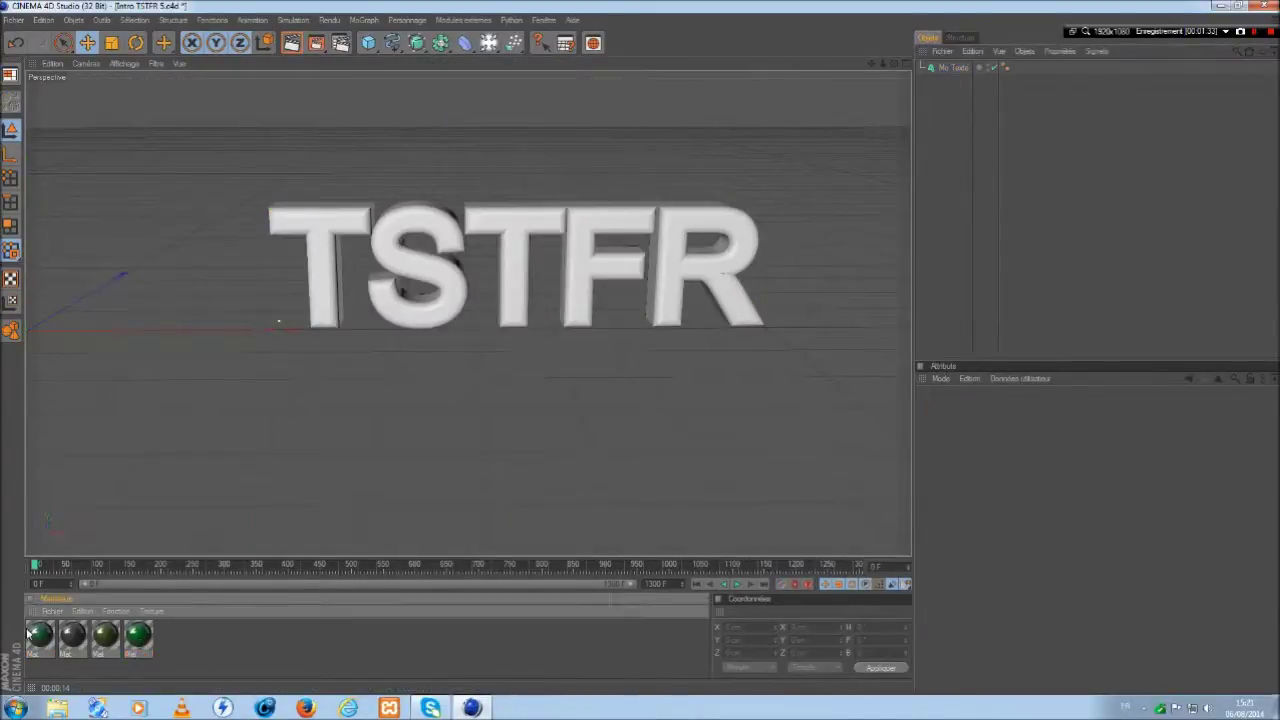
double_click(138, 636)
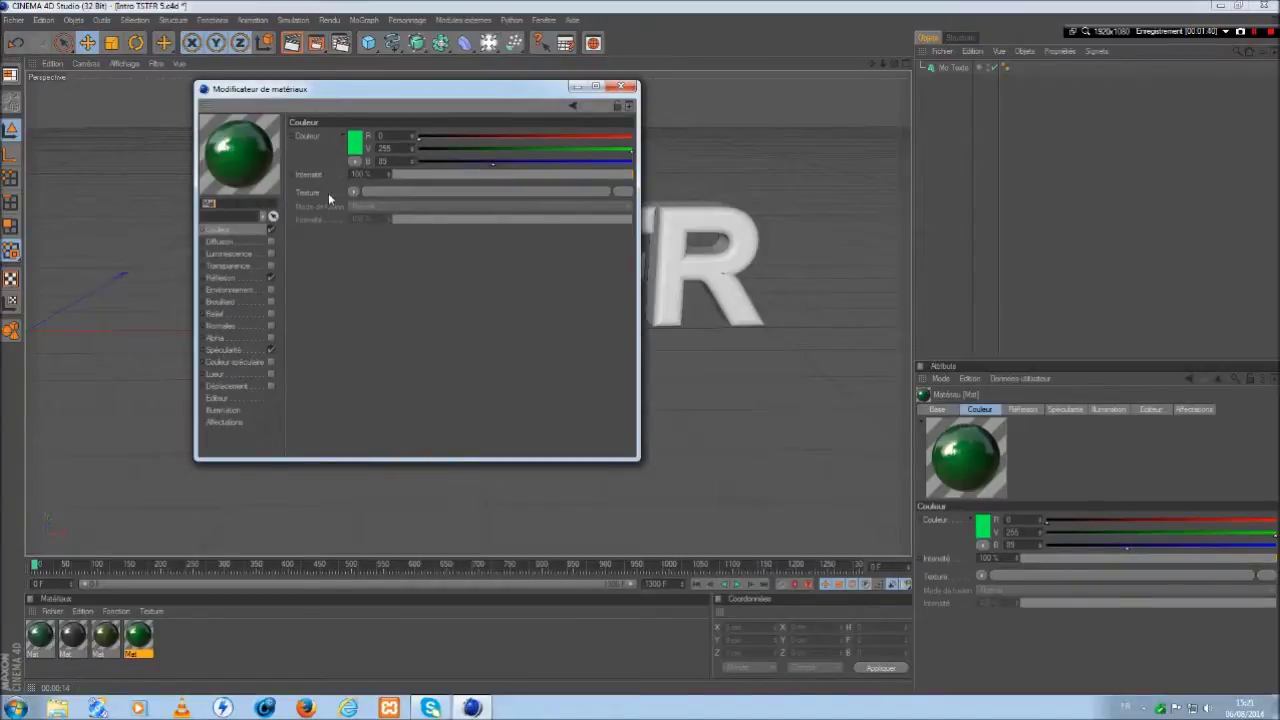
left_click(223, 350)
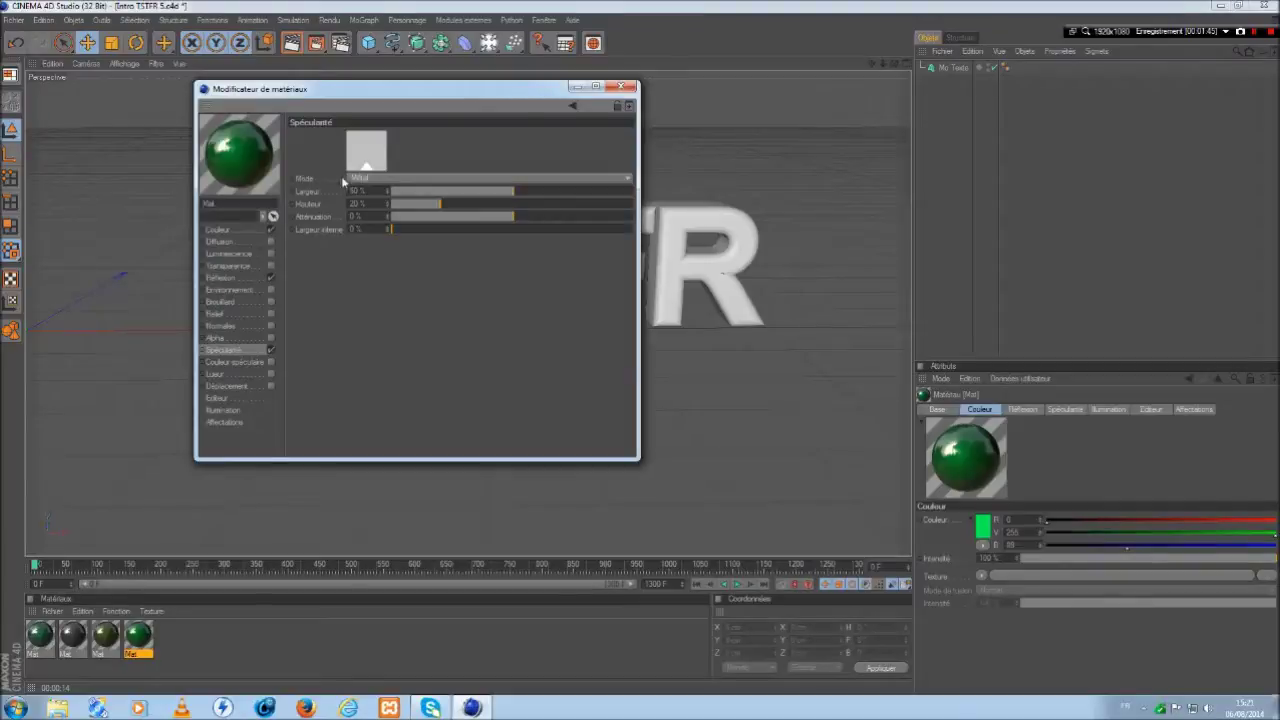
left_click(361, 178)
left_click(320, 190)
left_click(222, 278)
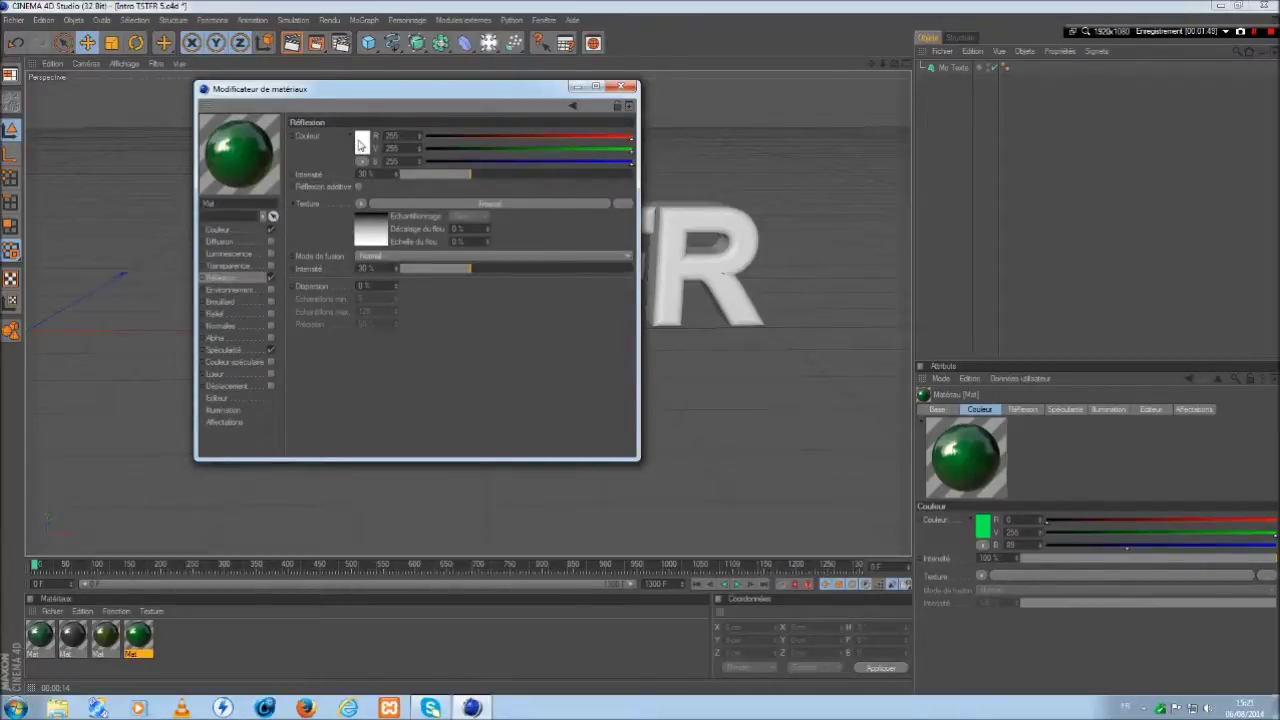
double_click(365, 173)
double_click(372, 268)
left_click(621, 86)
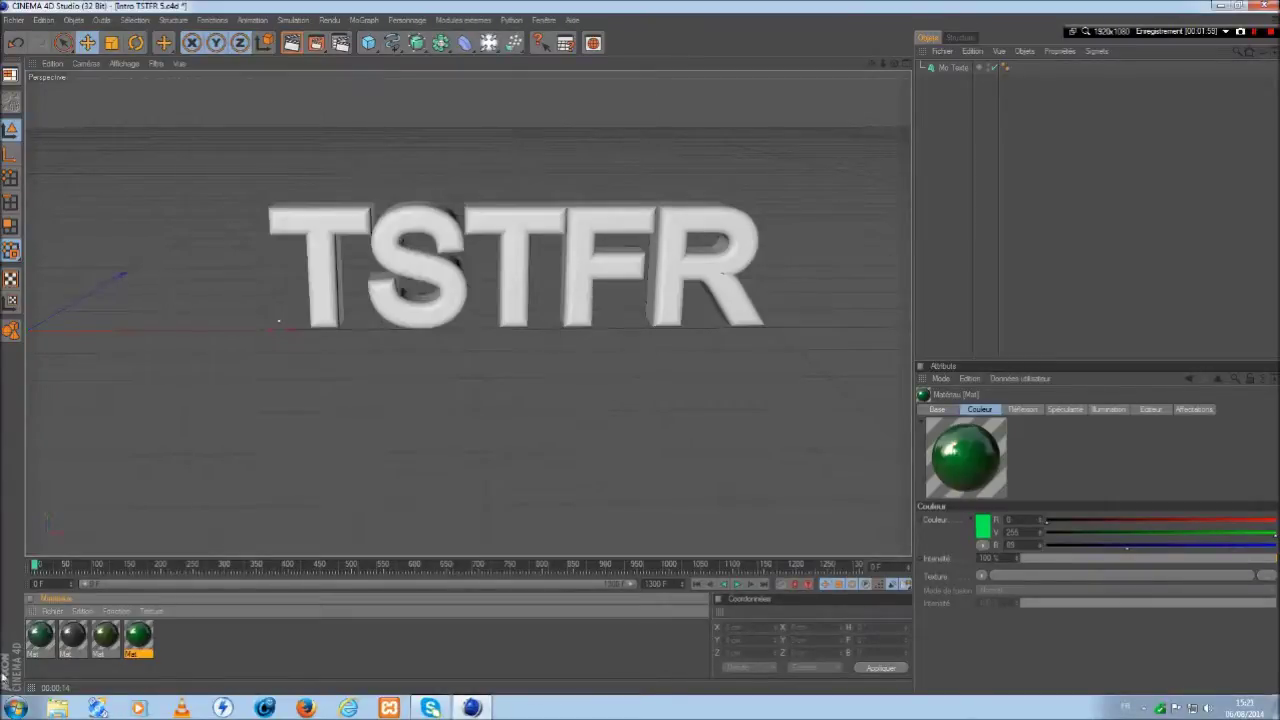
- Examine the reflection and specular settings of the olive, grey and dark green materials
double_click(104, 636)
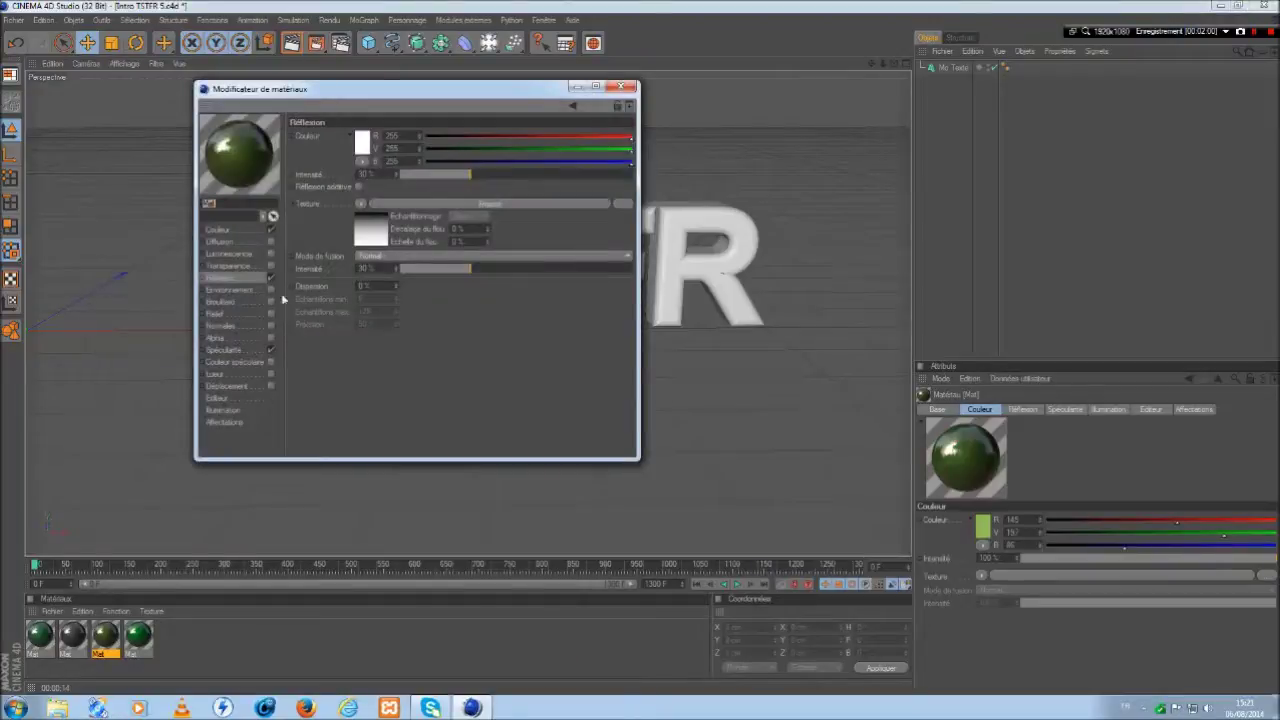
left_click(240, 350)
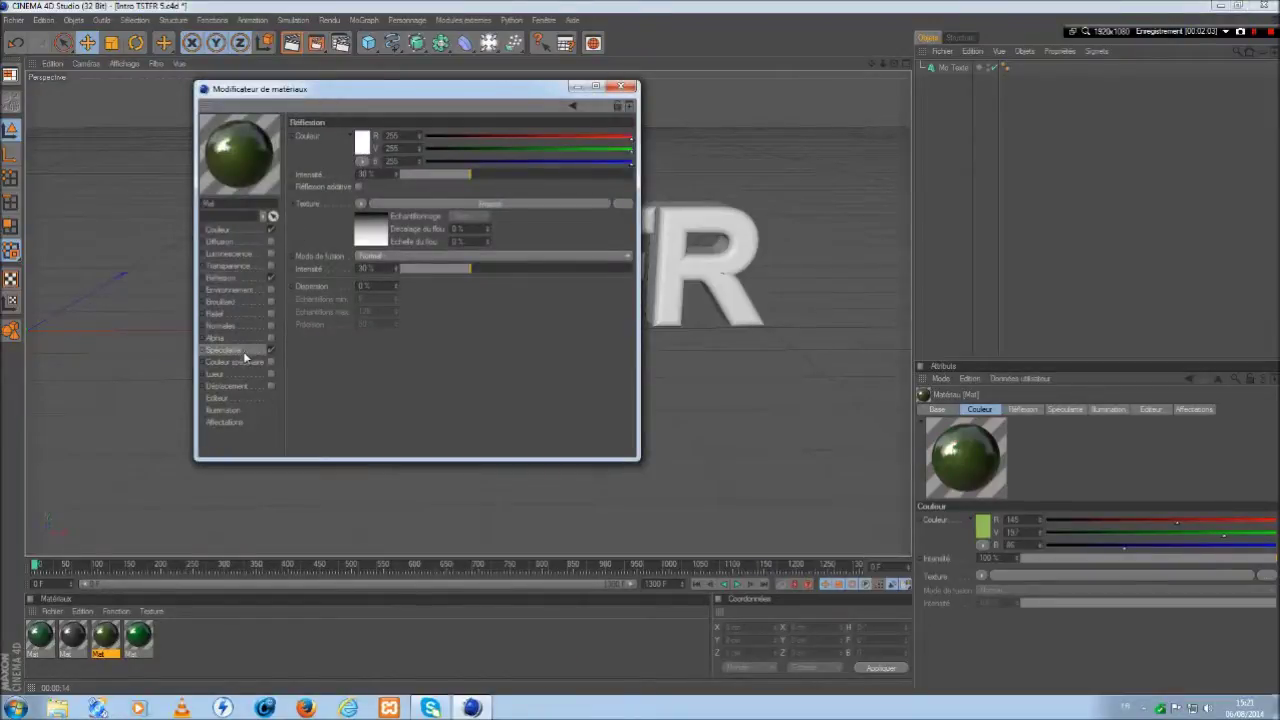
left_click(218, 229)
left_click(621, 86)
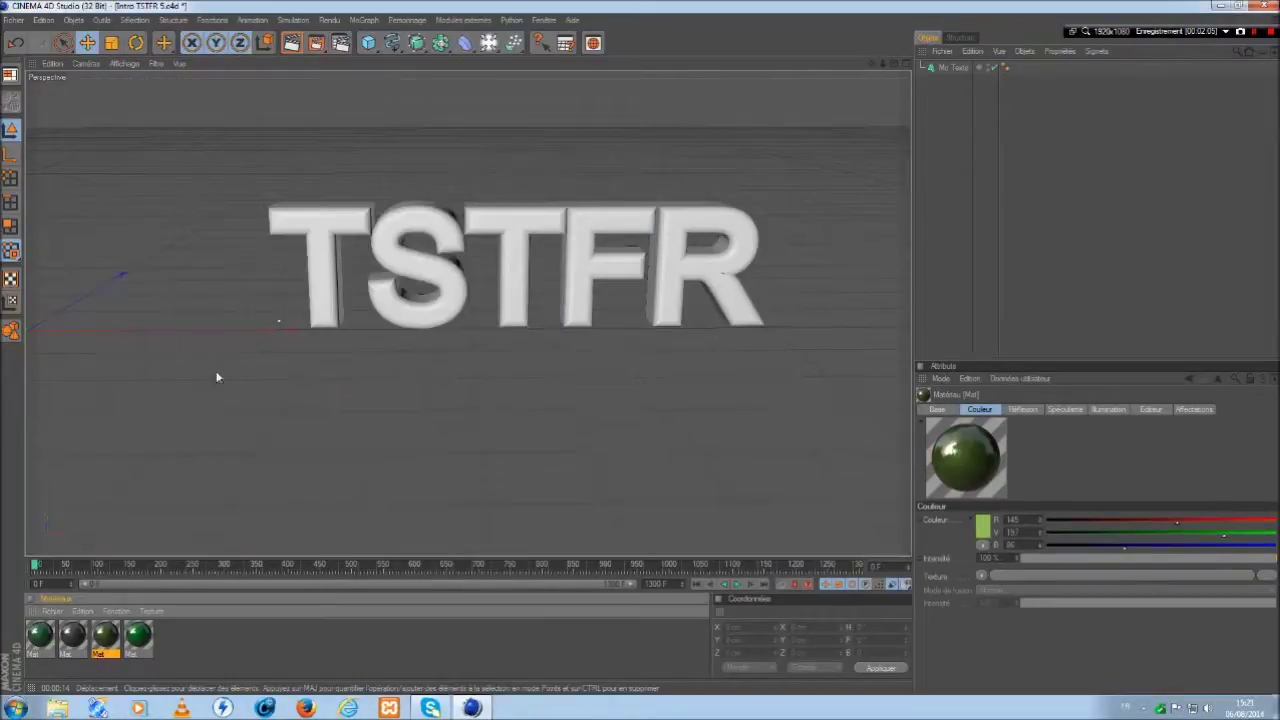
double_click(72, 634)
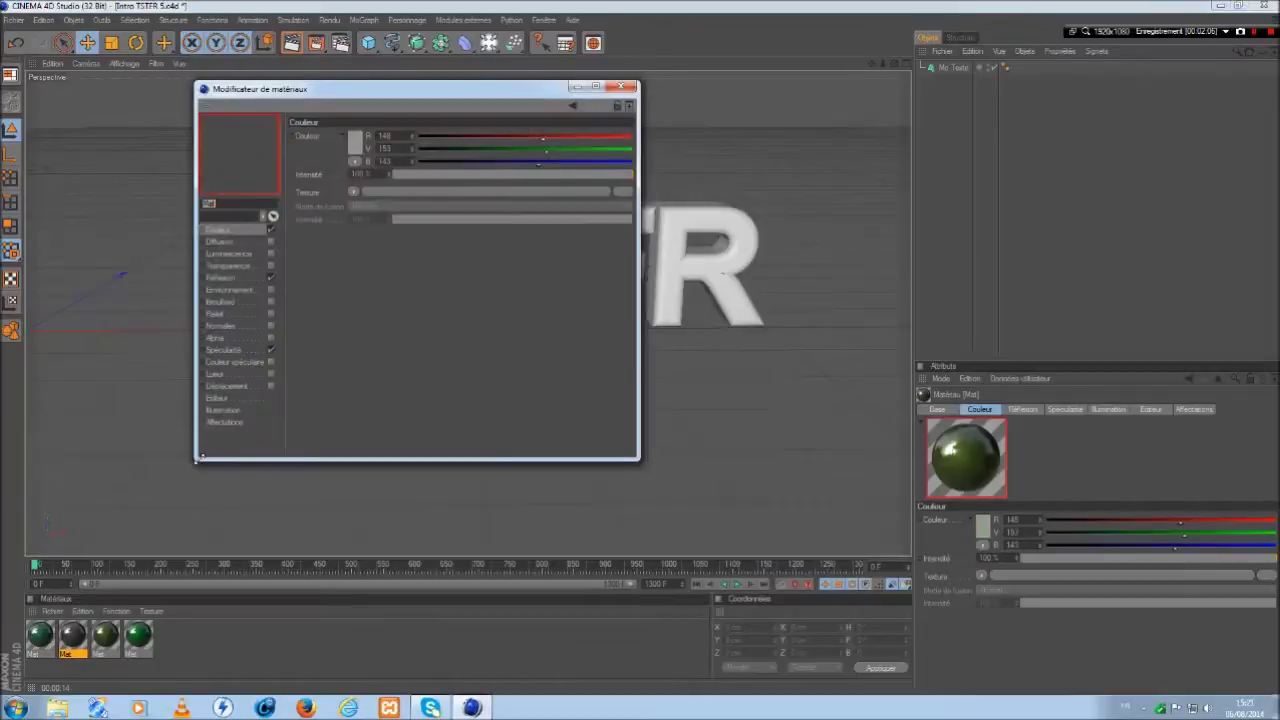
left_click(218, 277)
left_click(218, 350)
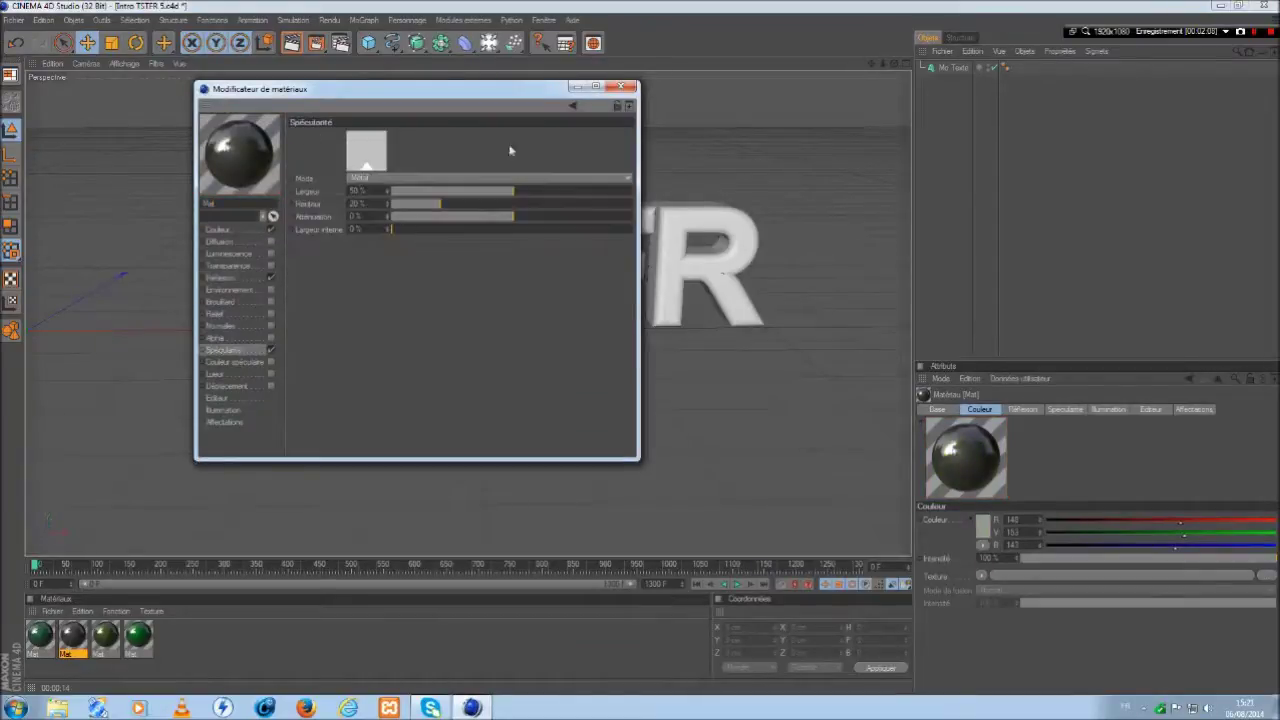
left_click(621, 86)
double_click(40, 634)
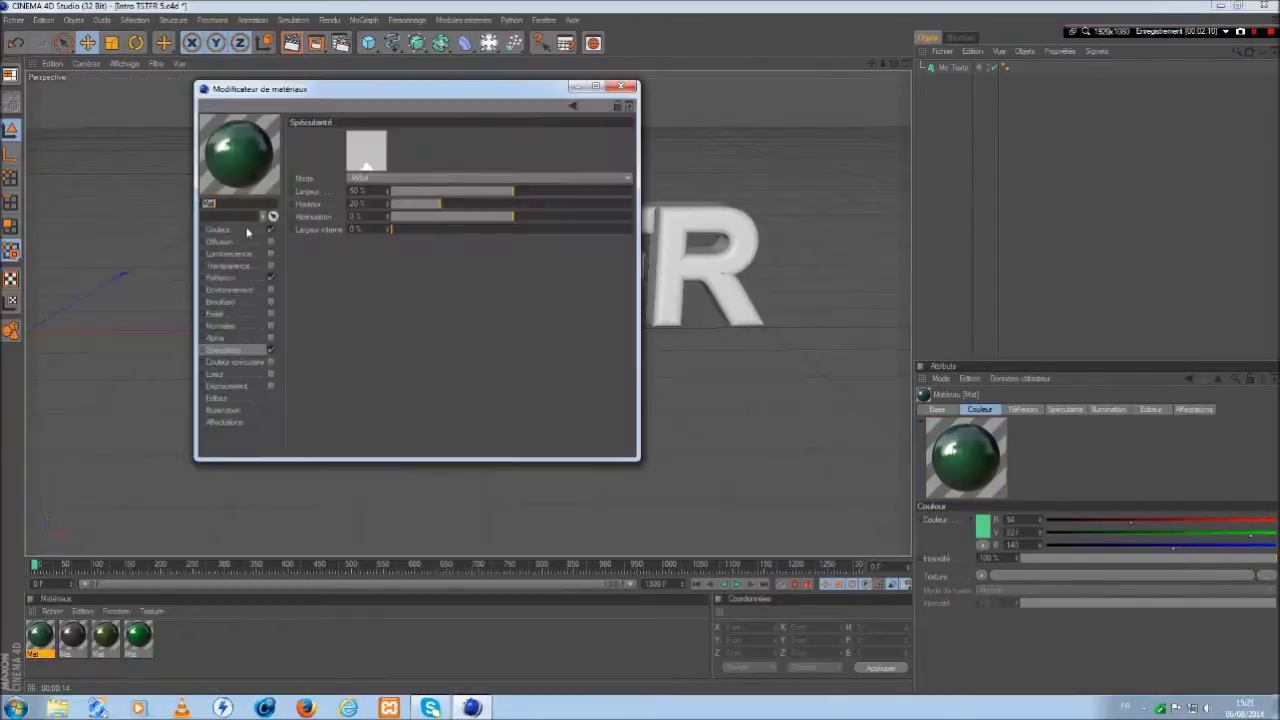
left_click(221, 277)
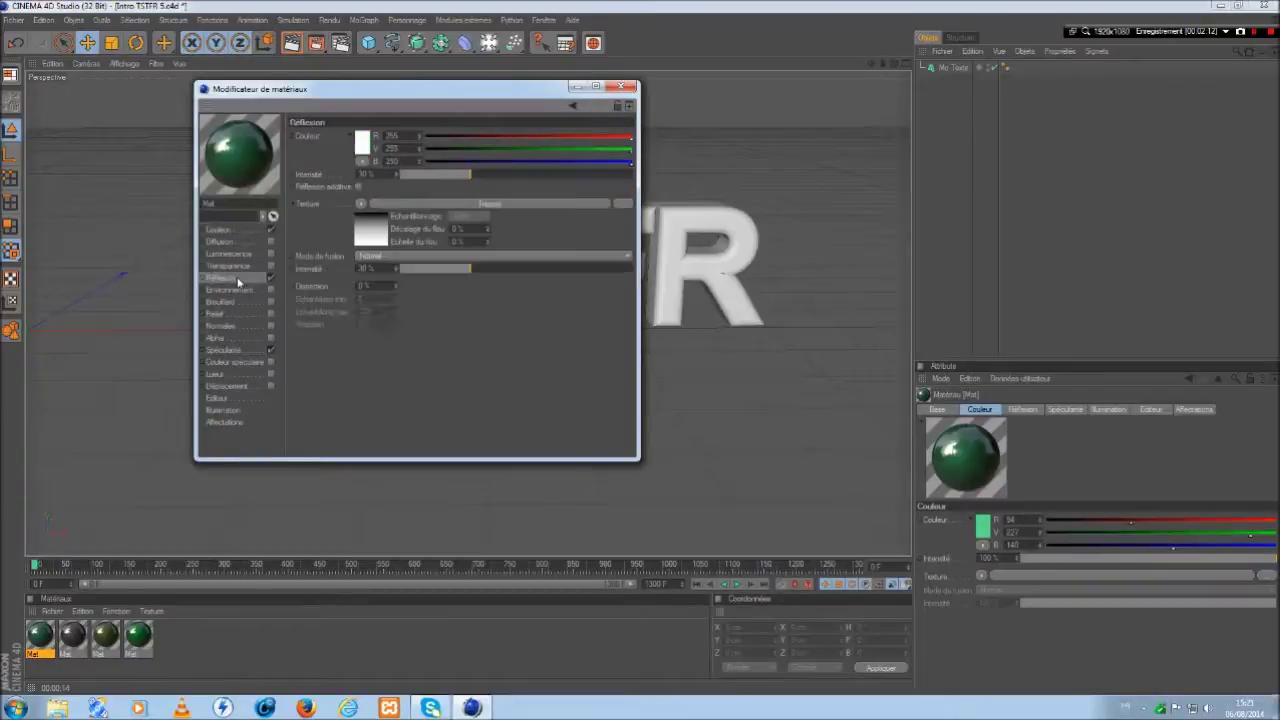
left_click(223, 350)
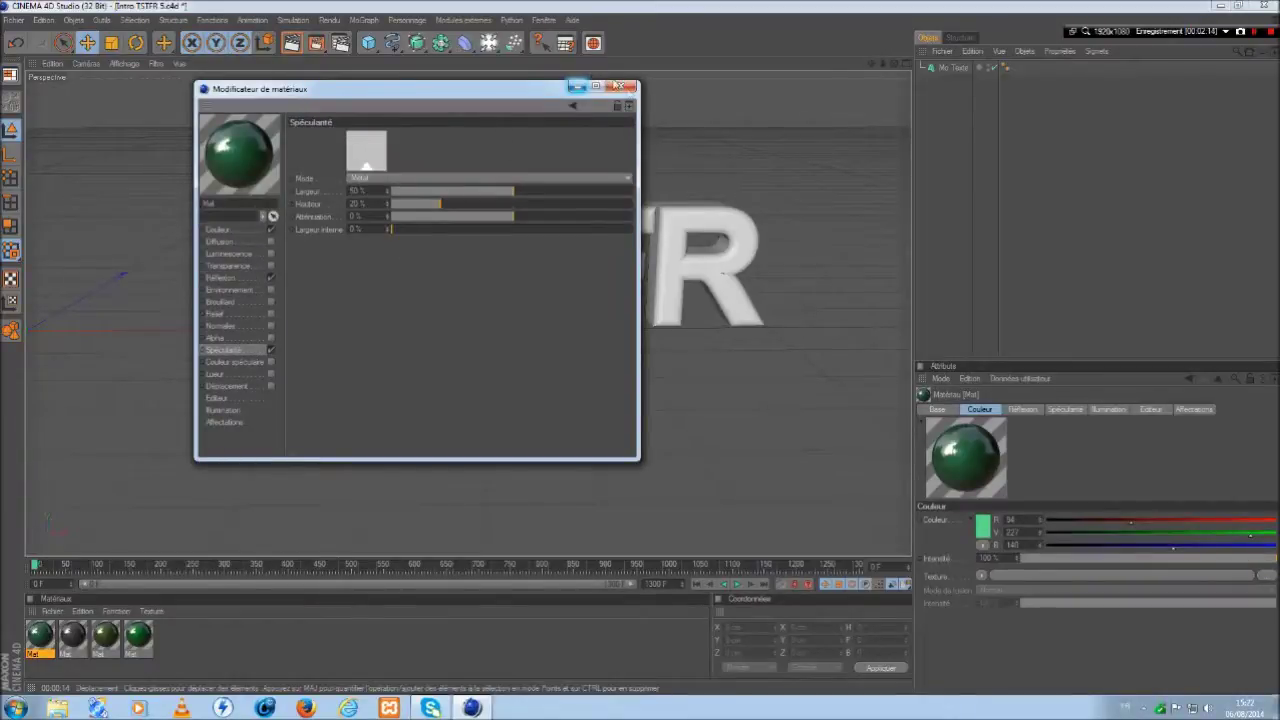
left_click(621, 87)
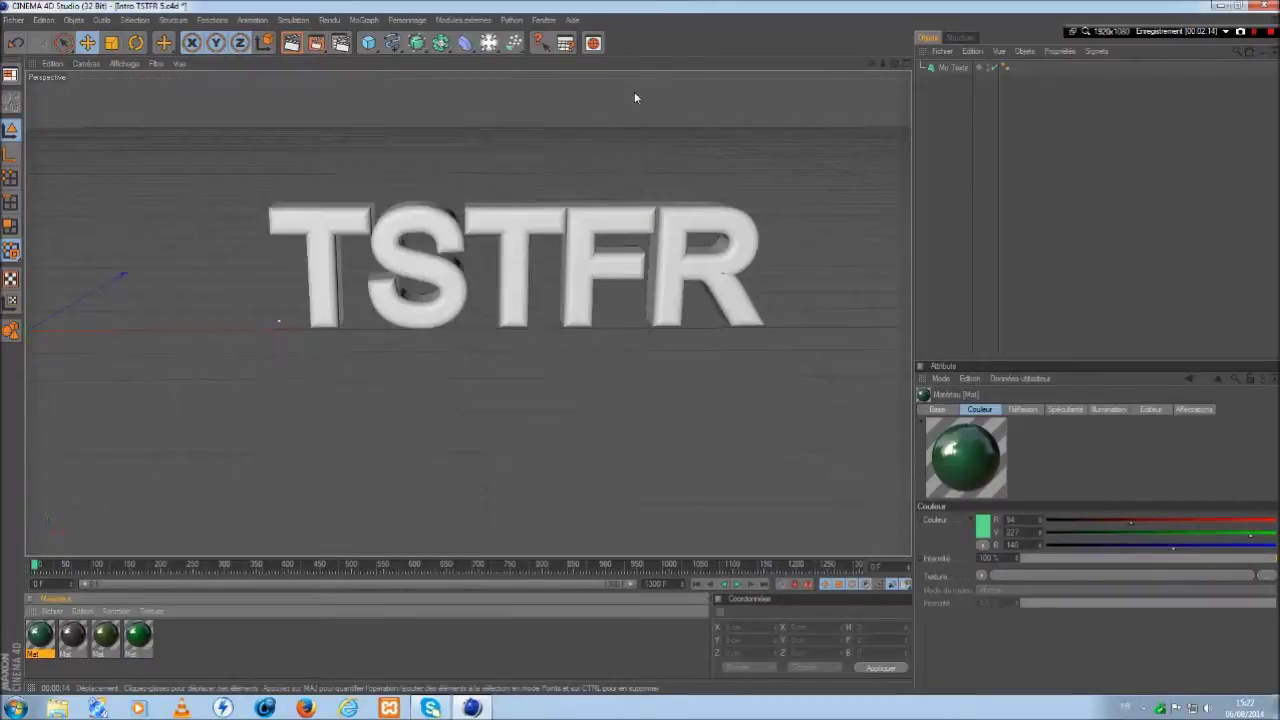
- Apply both the bright green and the olive materials to the TSTFR text object
left_click(140, 634)
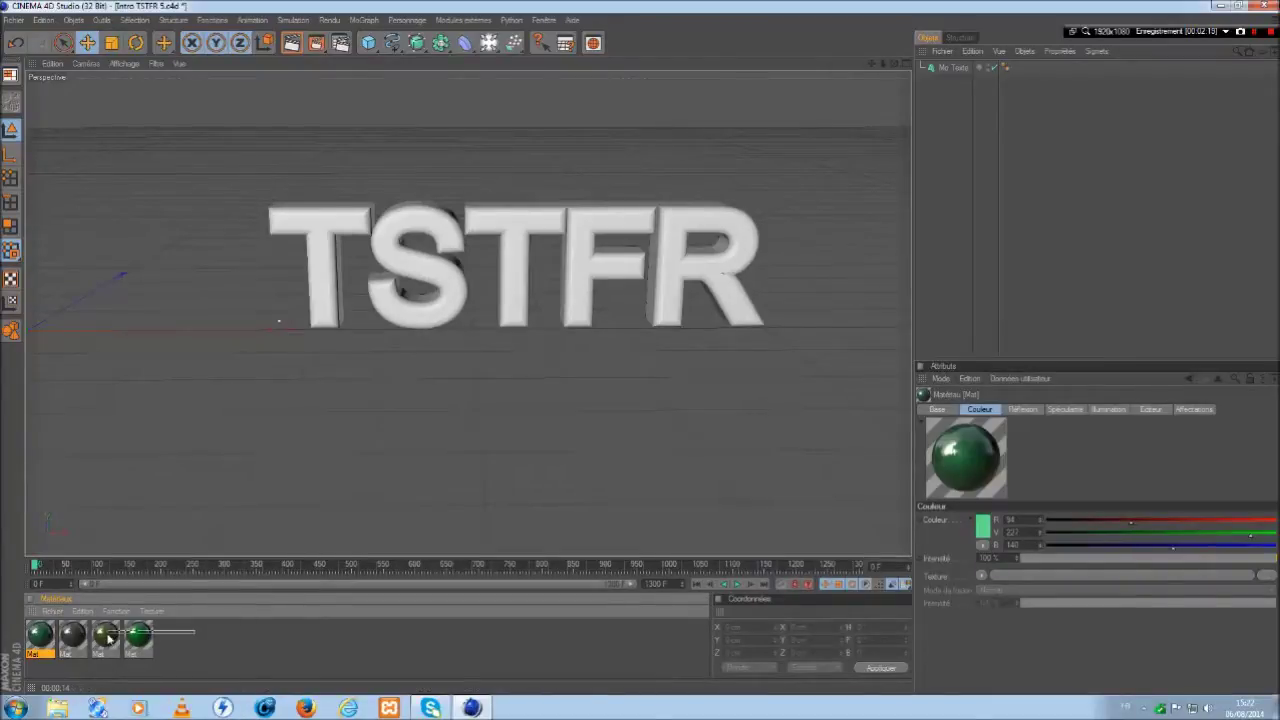
left_click(105, 634, "shift")
left_click_drag(105, 634, 955, 69)
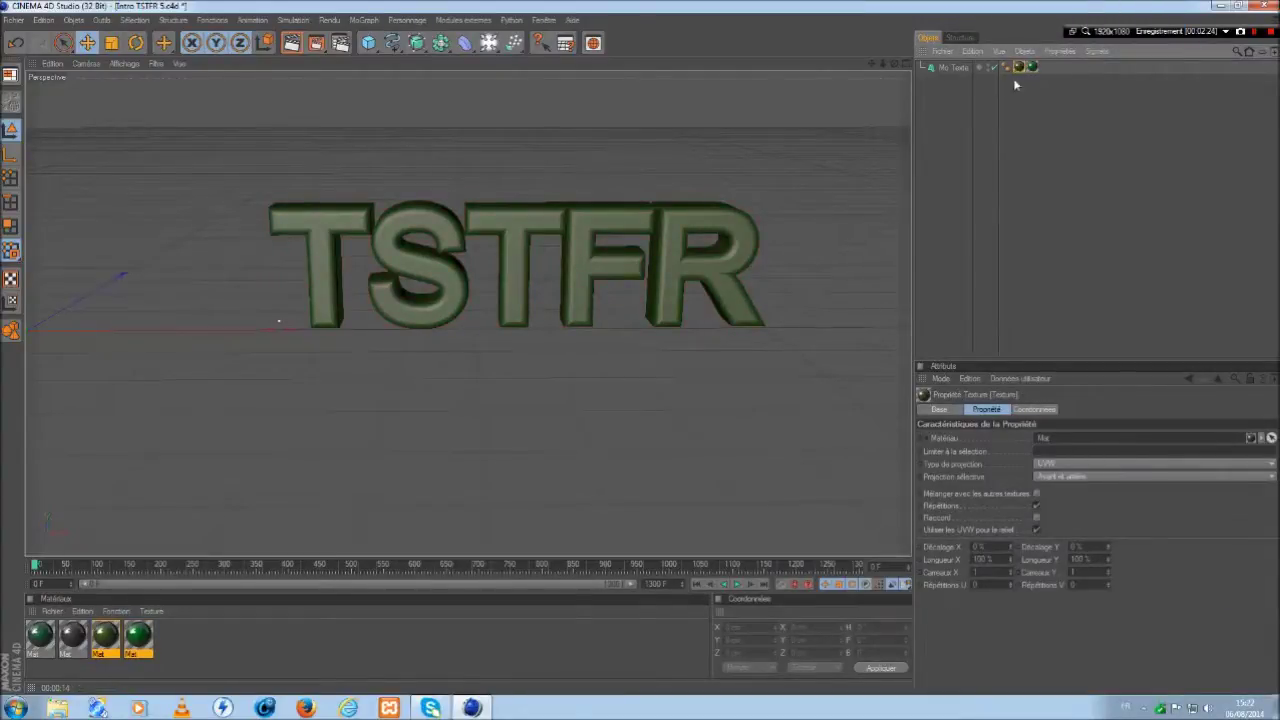
- Limit the olive texture to selection C1 and place its tag after the bright green one on the text object
left_click(1058, 450)
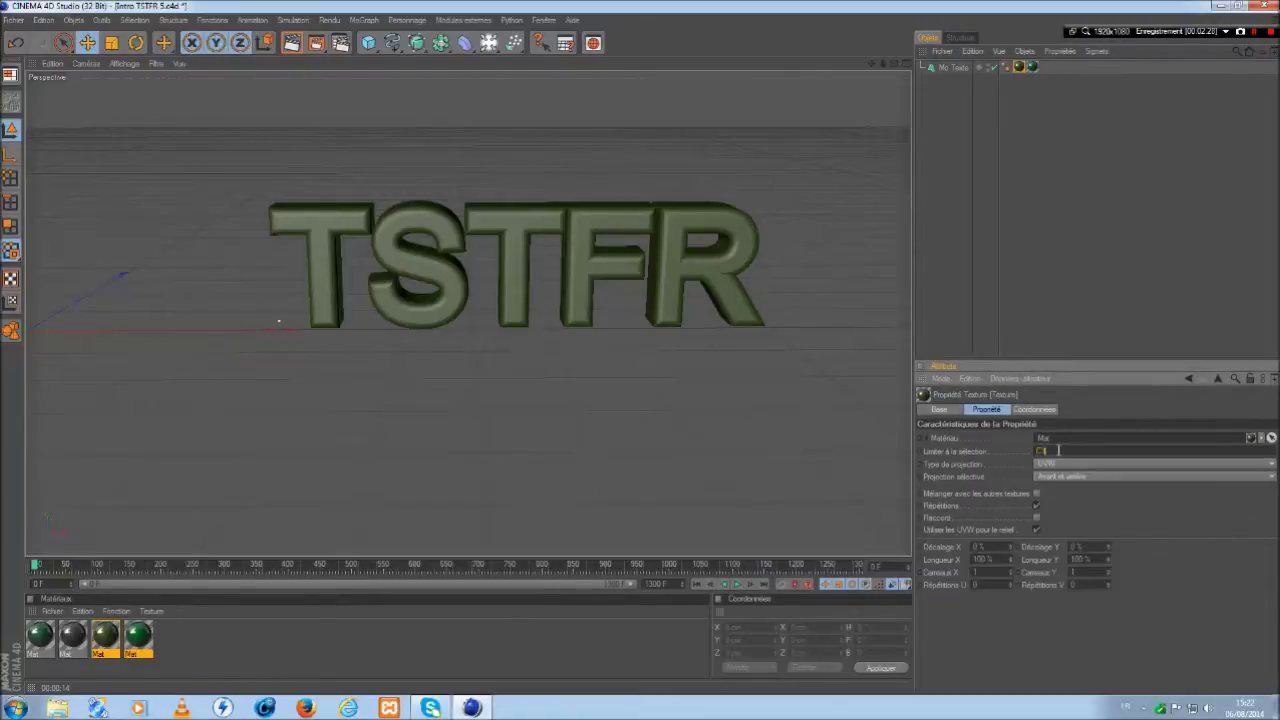
type("C1")
key("Return")
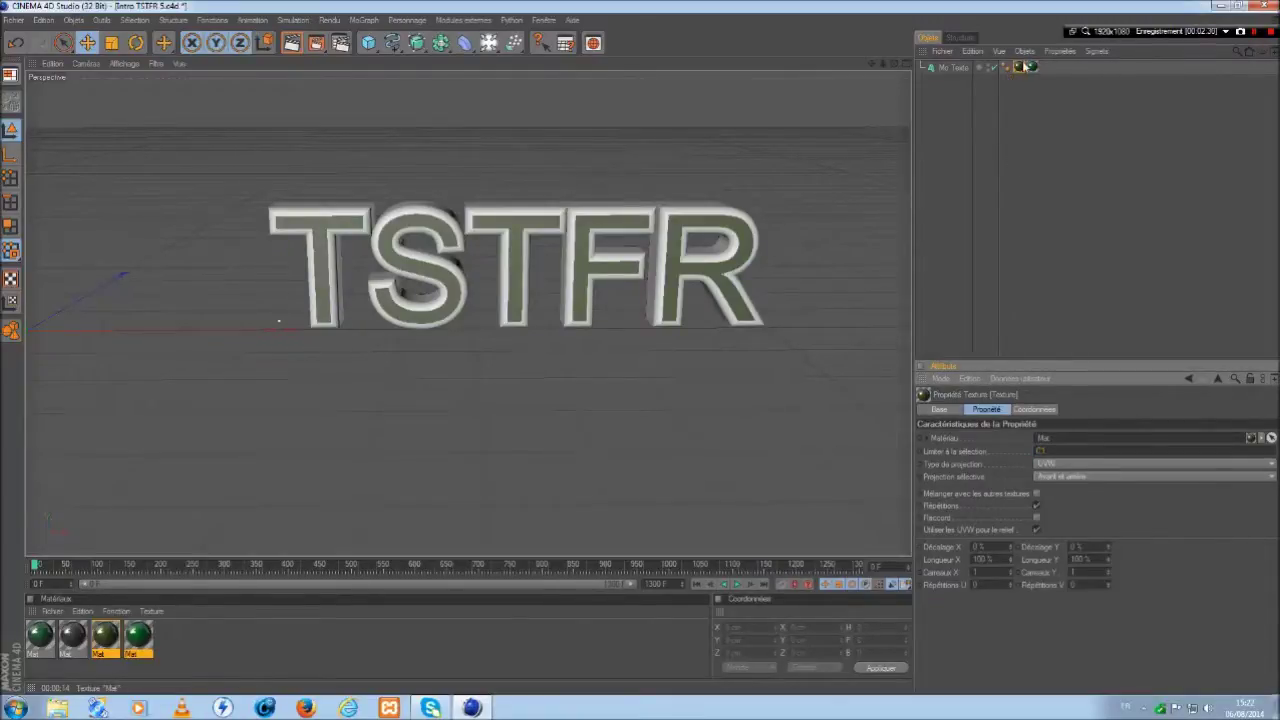
left_click(1019, 66)
left_click(968, 120)
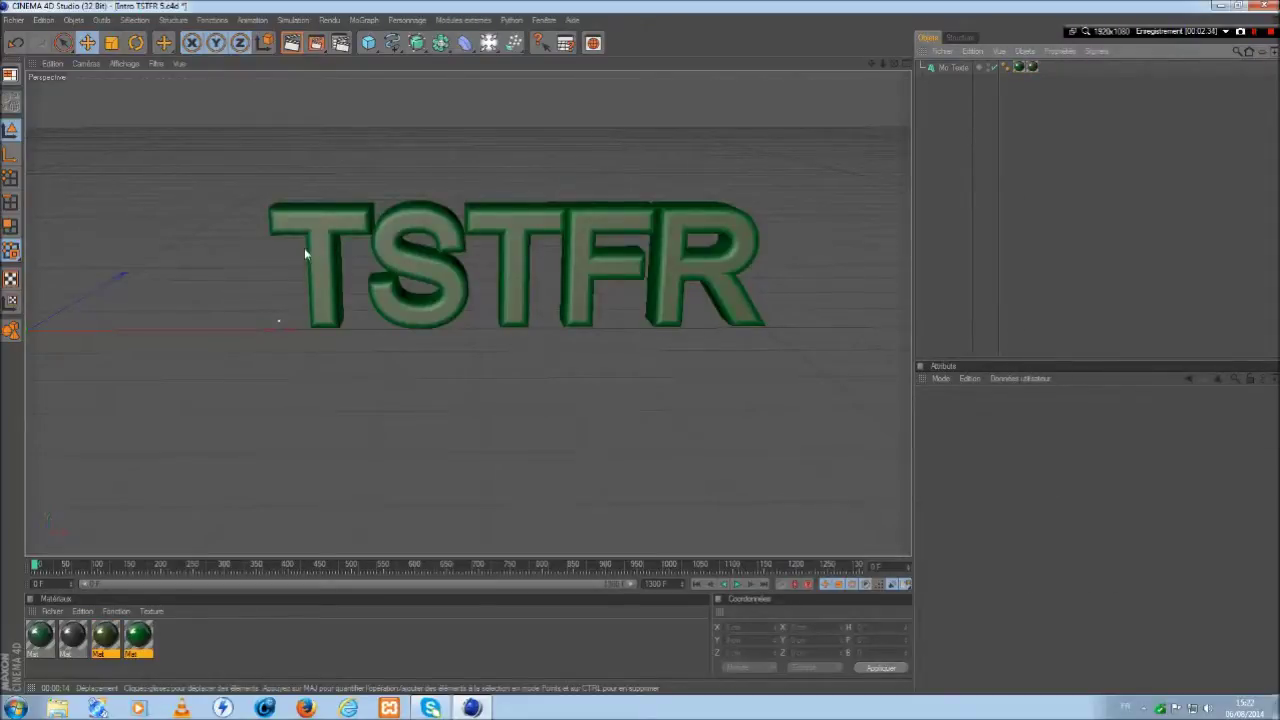
- Add a plane as the floor and set its X and Z sizes to 100000 cm
left_click_drag(871, 63, 849, 67)
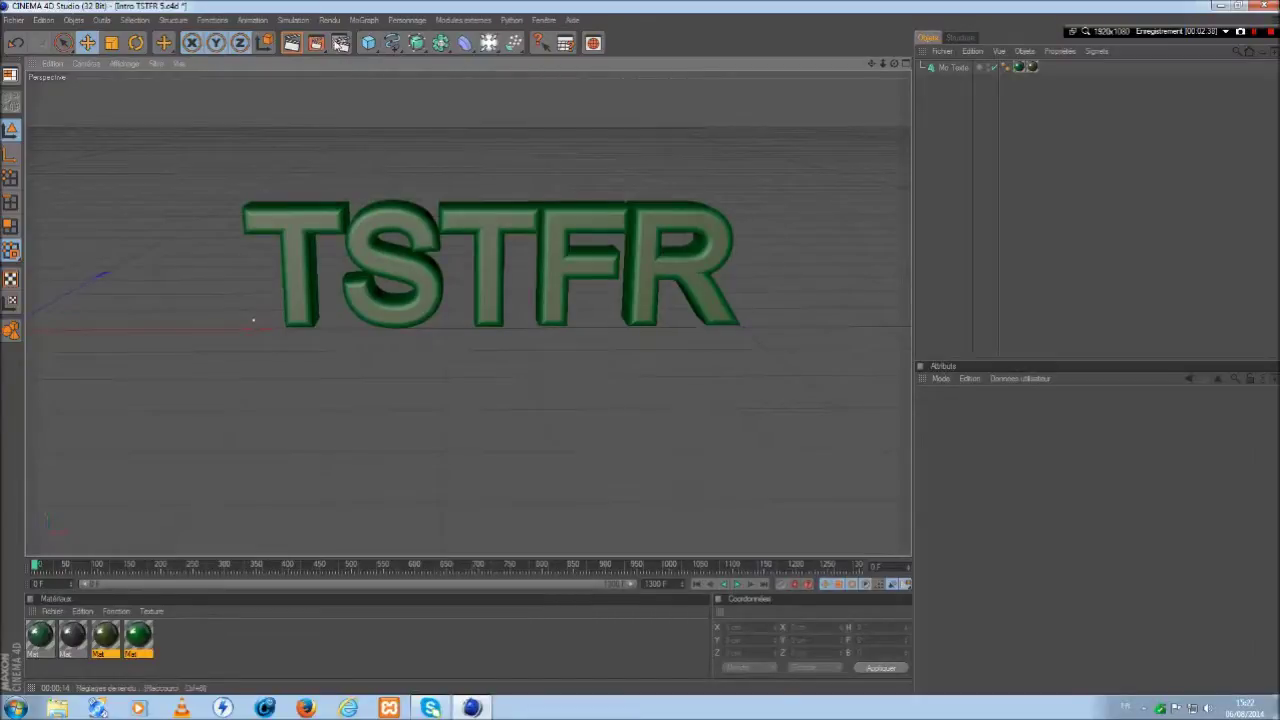
left_click(368, 44)
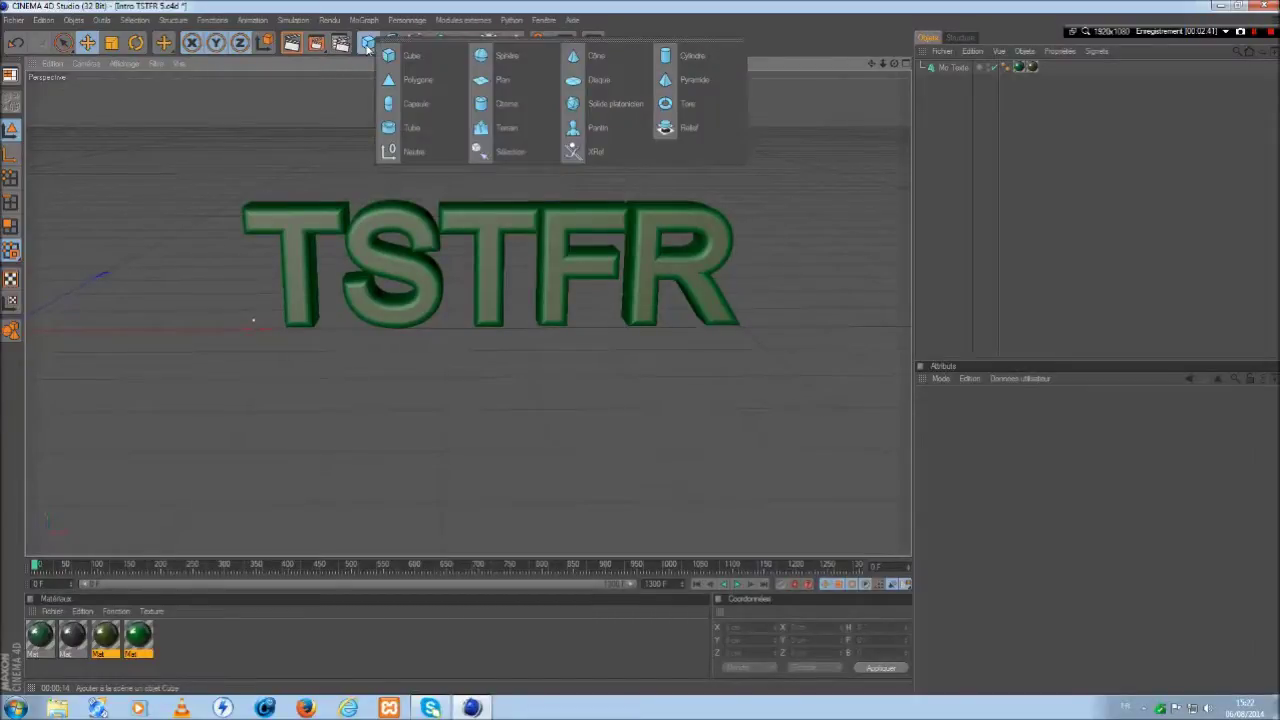
left_click(490, 81)
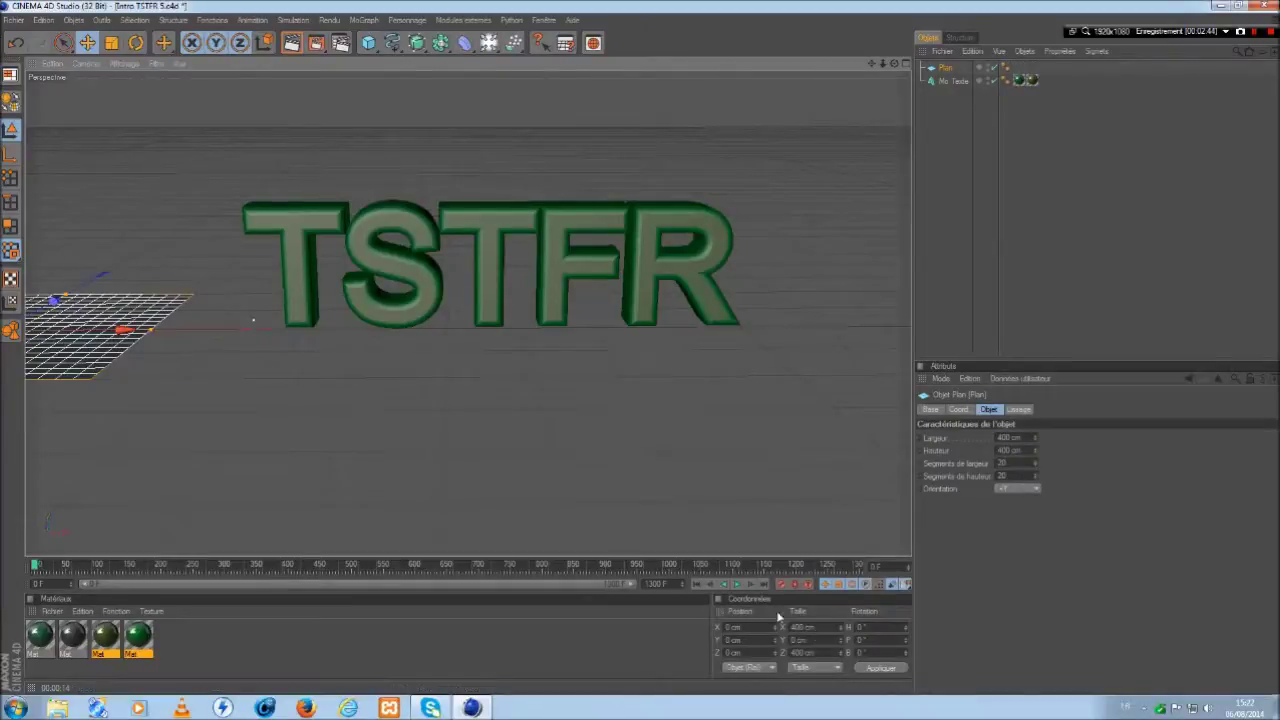
left_click_drag(806, 627, 774, 627)
type("100")
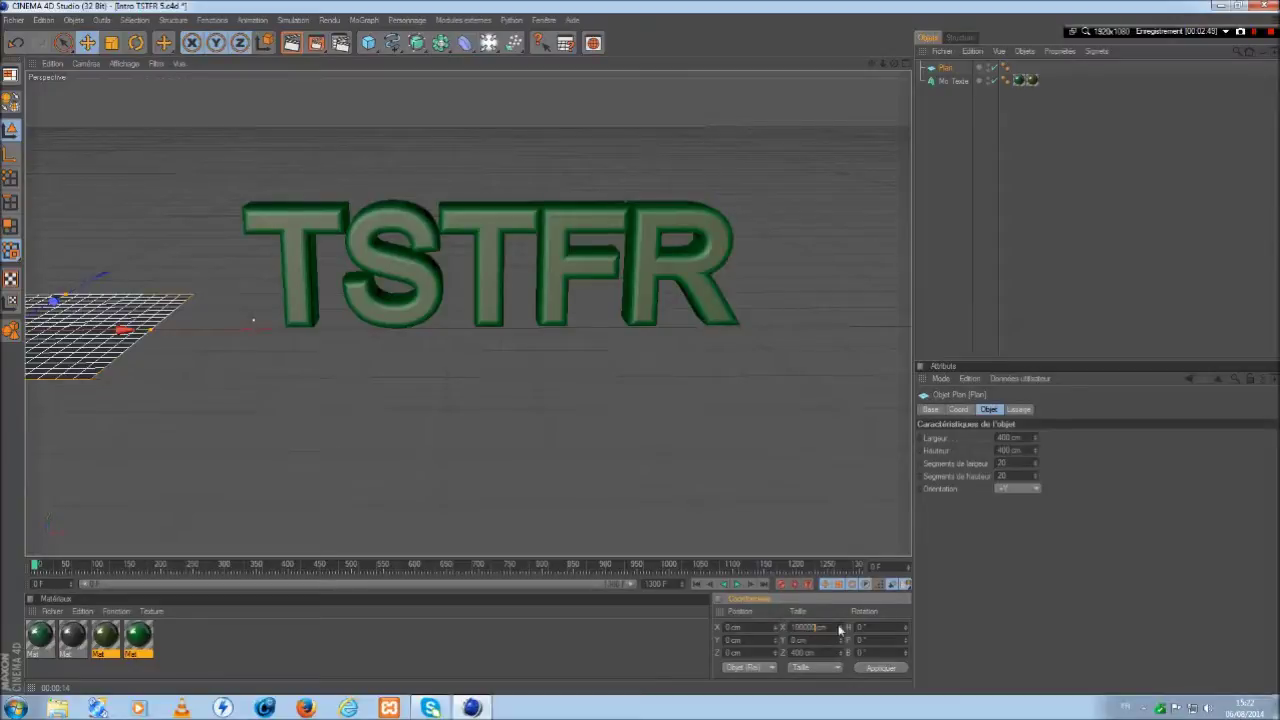
left_click_drag(830, 628, 657, 614)
key("ctrl+c")
key("Tab")
key("Tab")
key("ctrl+v")
left_click(869, 668)
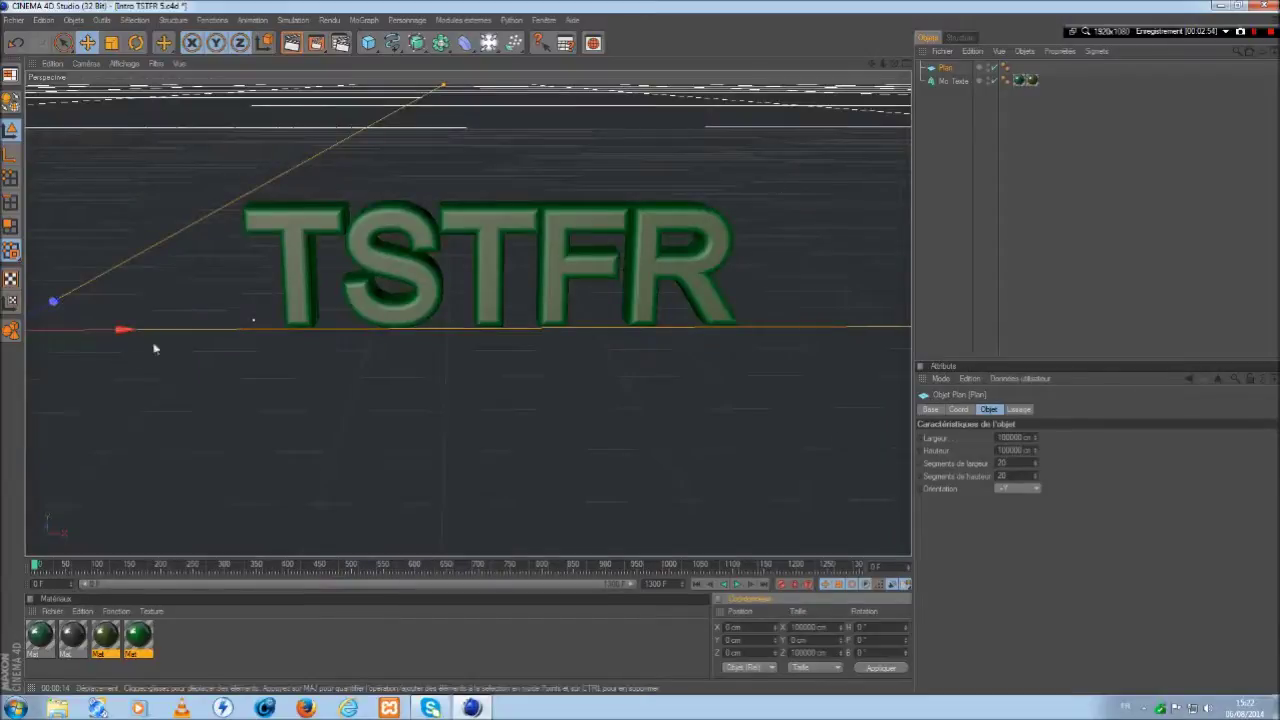
- Move the TSTFR text object along the X axis to about -346 cm, then deselect it
left_click(396, 285)
scroll(464, 300, "down", 4)
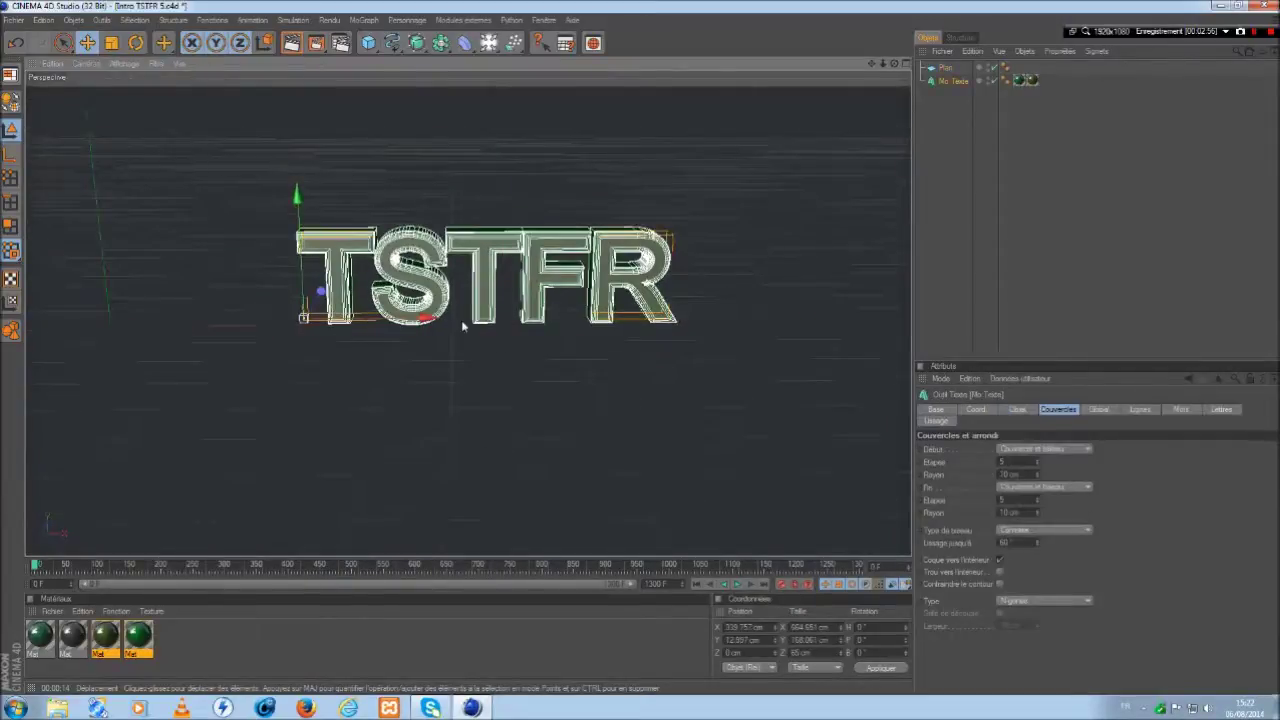
left_click_drag(445, 321, 110, 321)
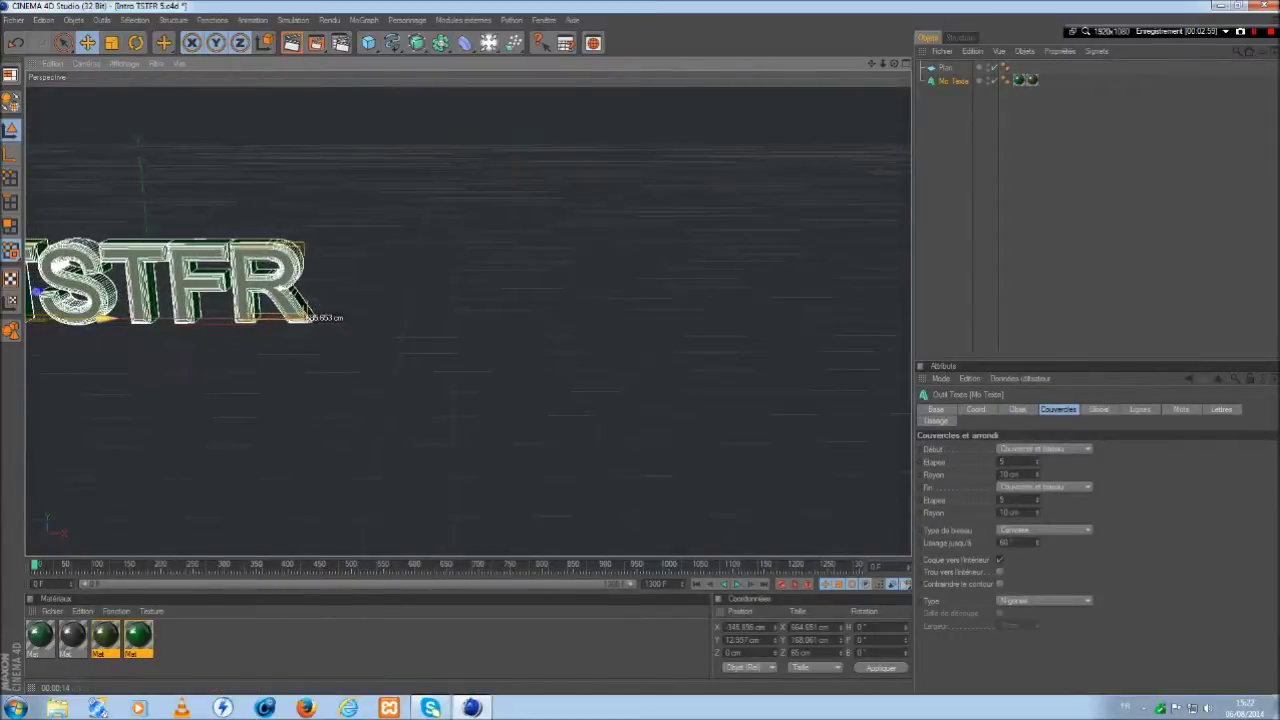
left_click_drag(870, 65, 1064, 73)
scroll(151, 374, "up", 4)
left_click_drag(870, 64, 1005, 68)
scroll(629, 314, "up", 1)
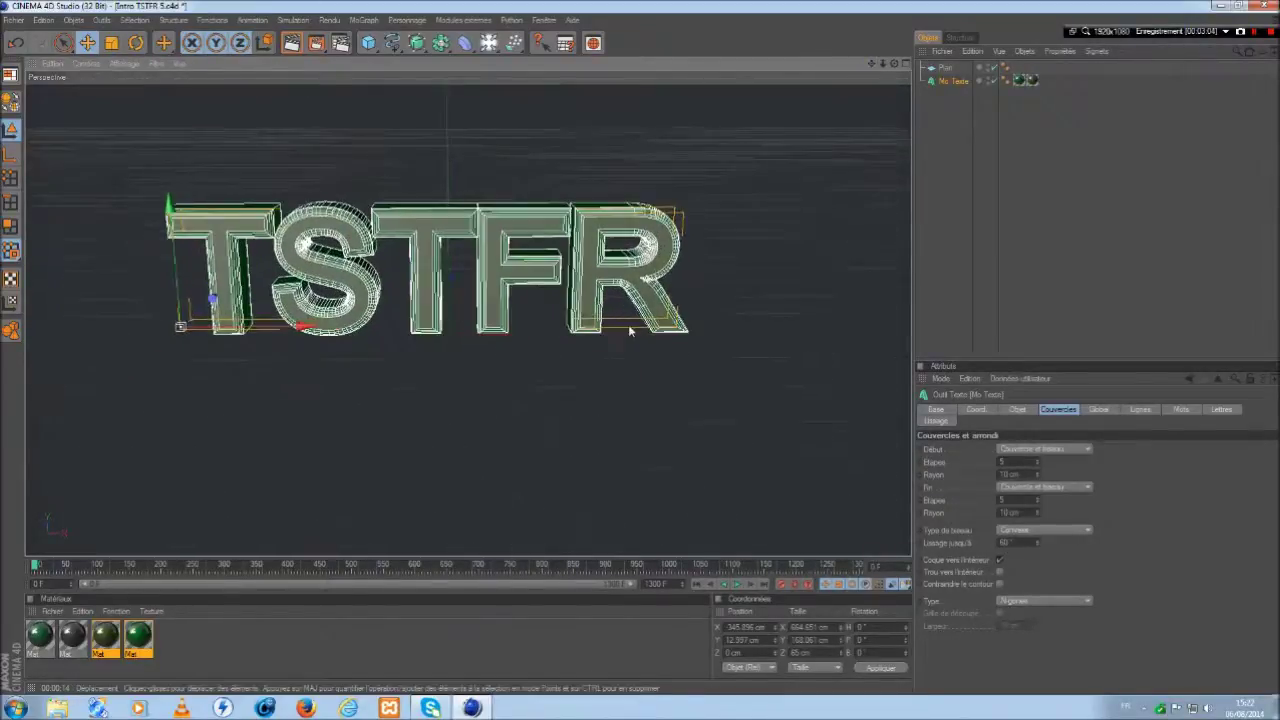
left_click(987, 127)
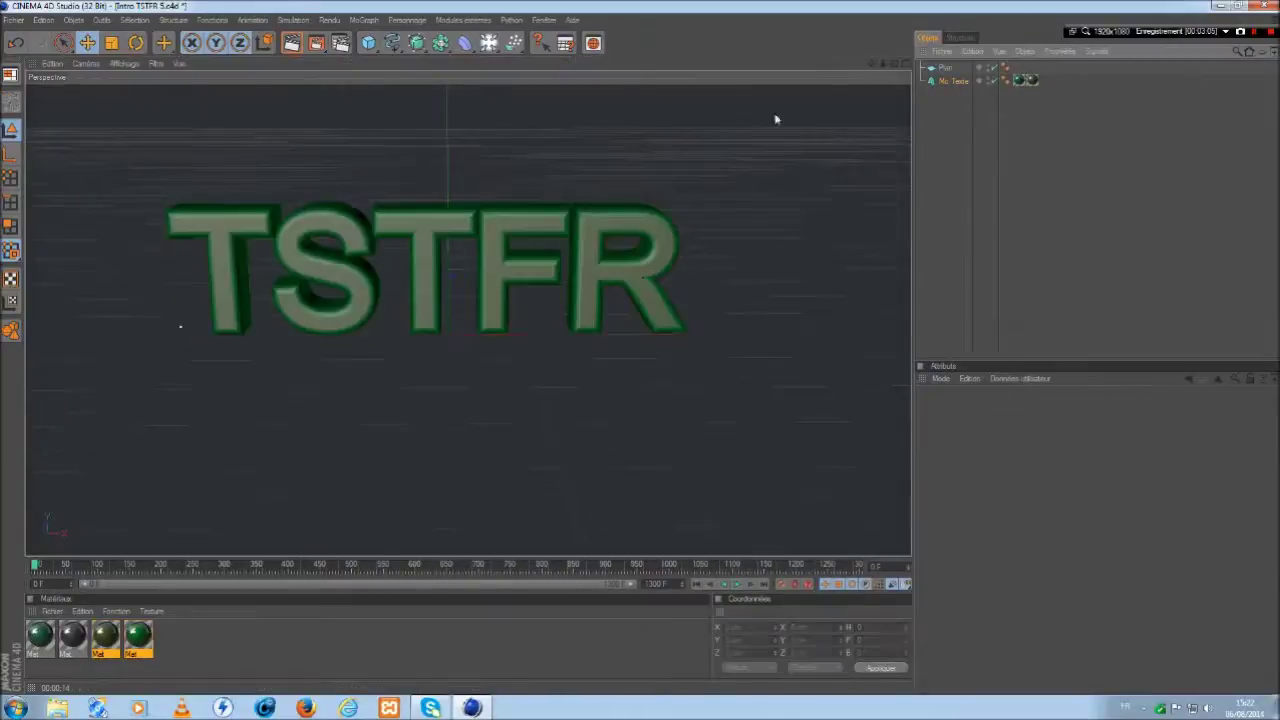
- Apply the grey material to the floor plane and render the view to check the text's reflection
left_click(72, 636)
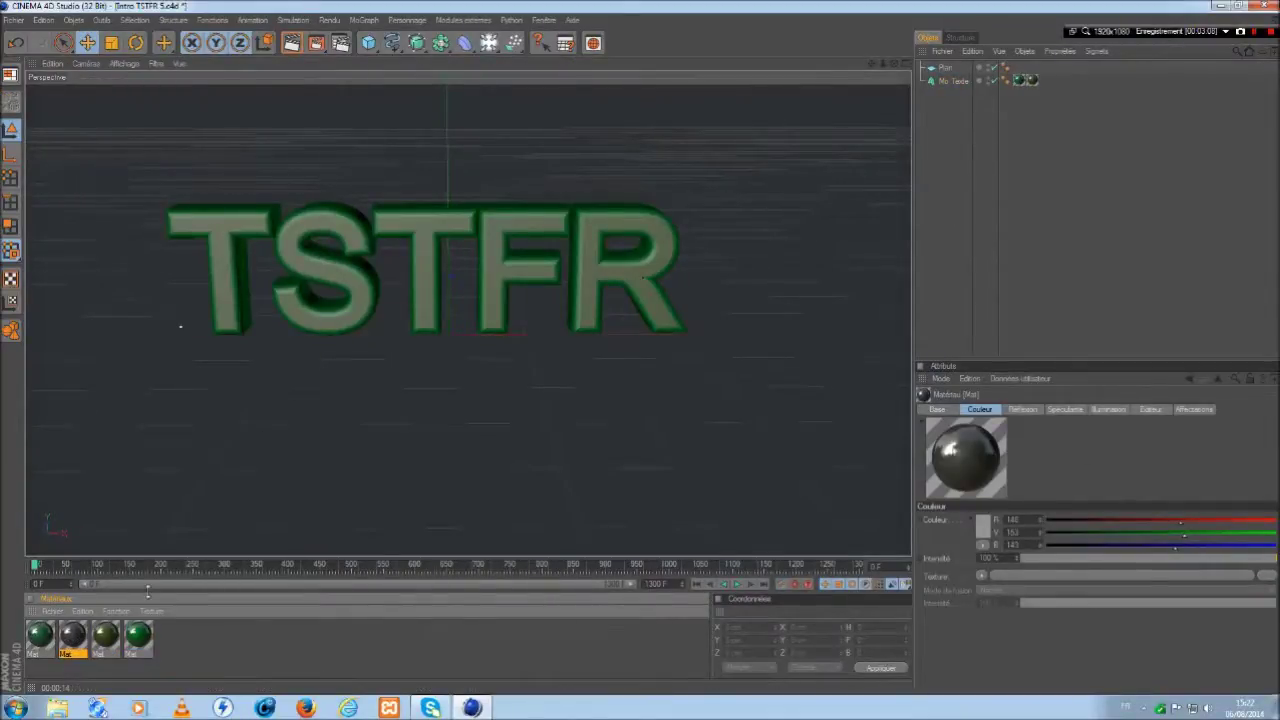
left_click_drag(72, 636, 508, 334)
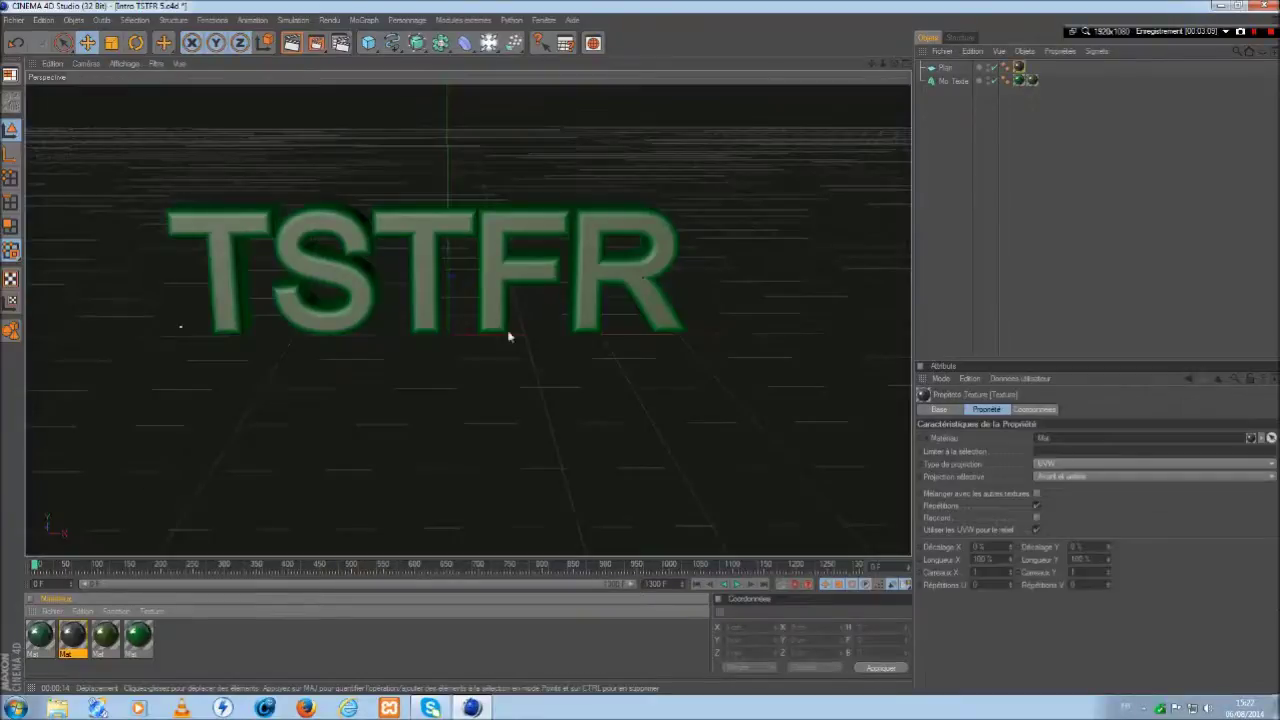
left_click(915, 148)
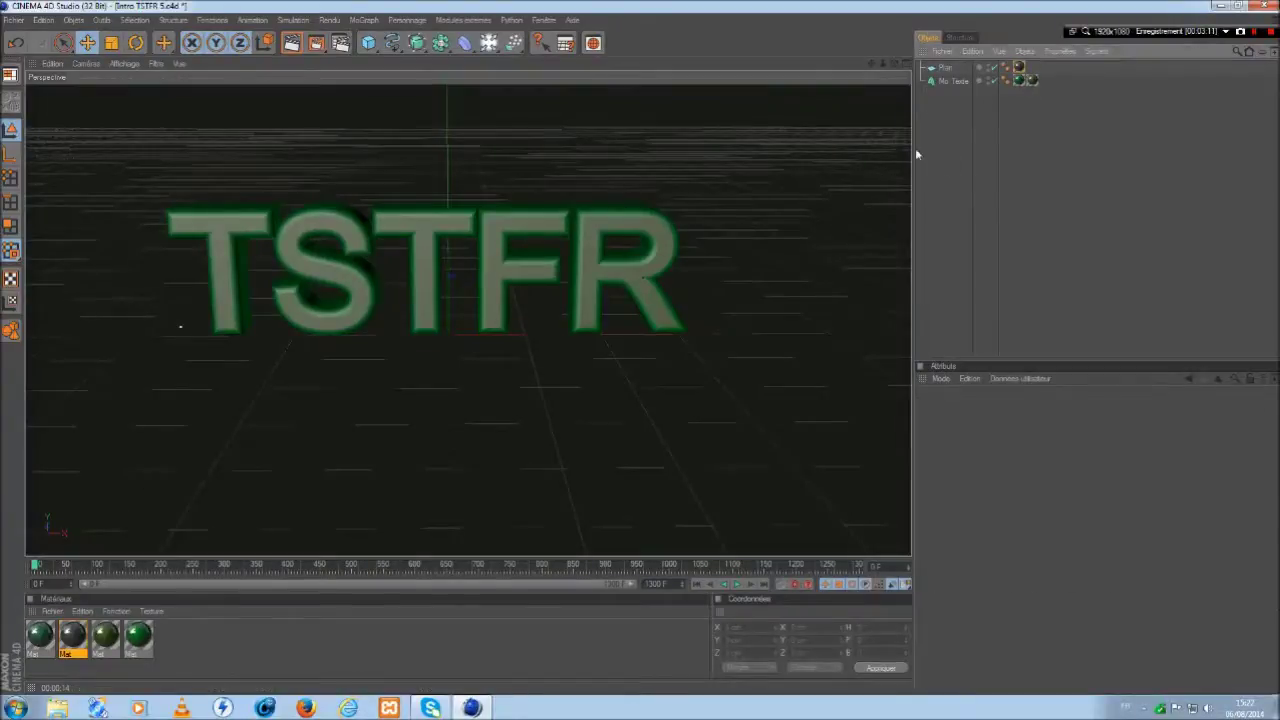
left_click(292, 43)
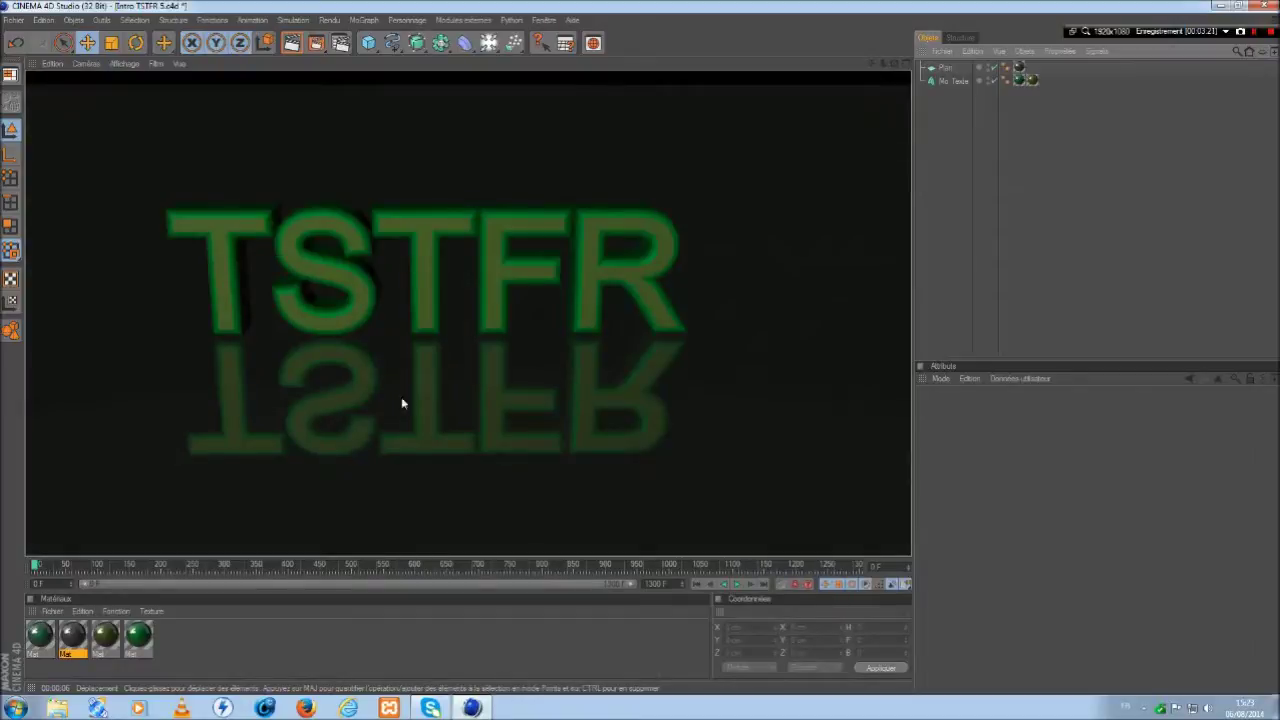
left_click(490, 225)
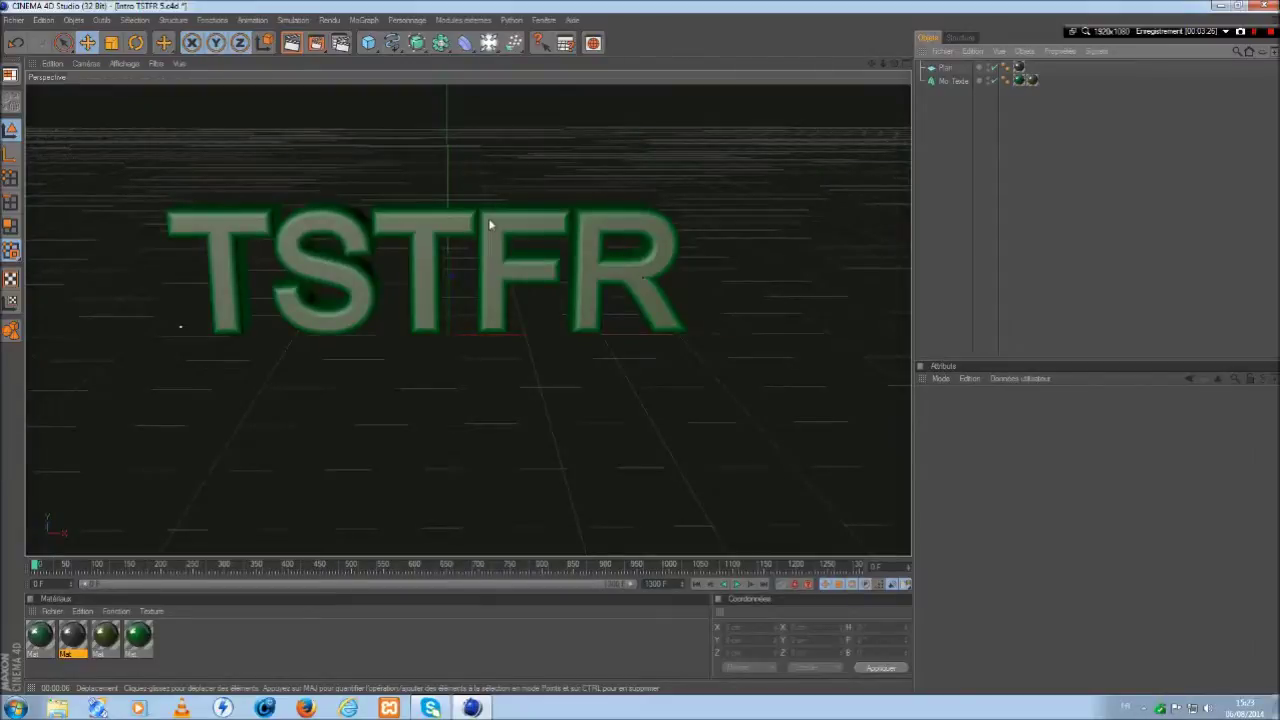
- Add a cube and set its X, Y and Z sizes to 50 cm
left_click(368, 42)
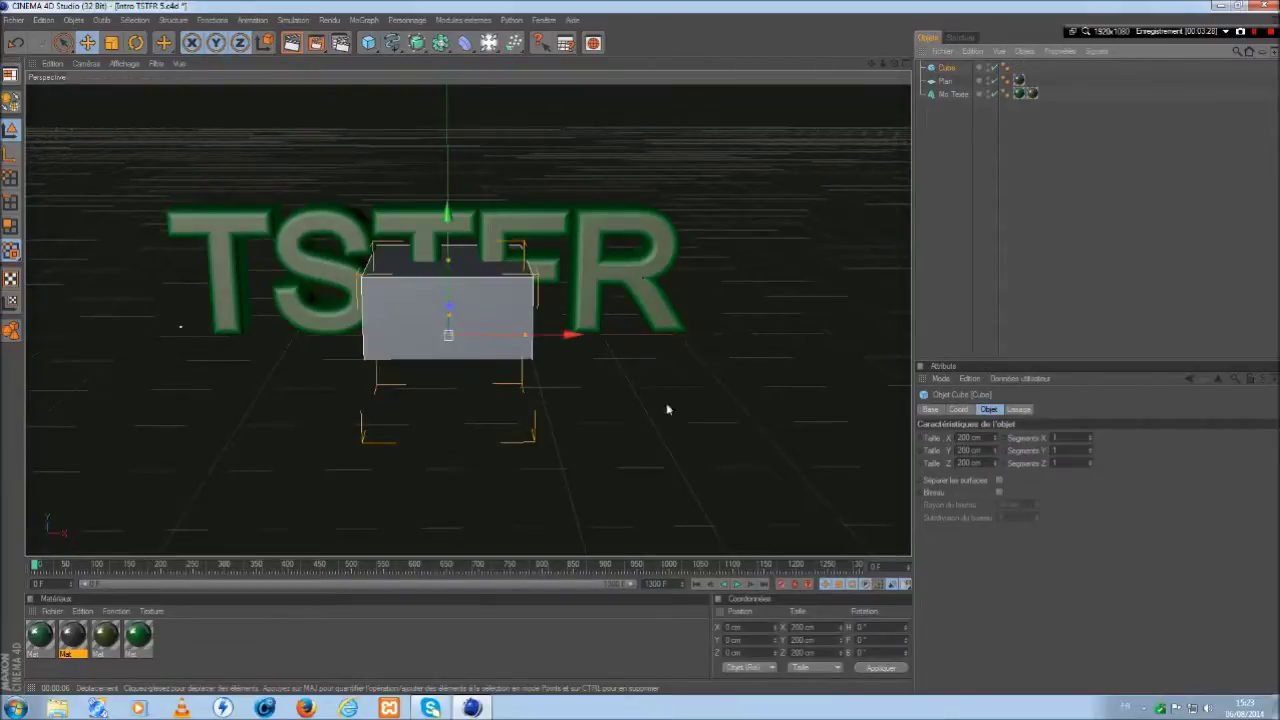
left_click(987, 438)
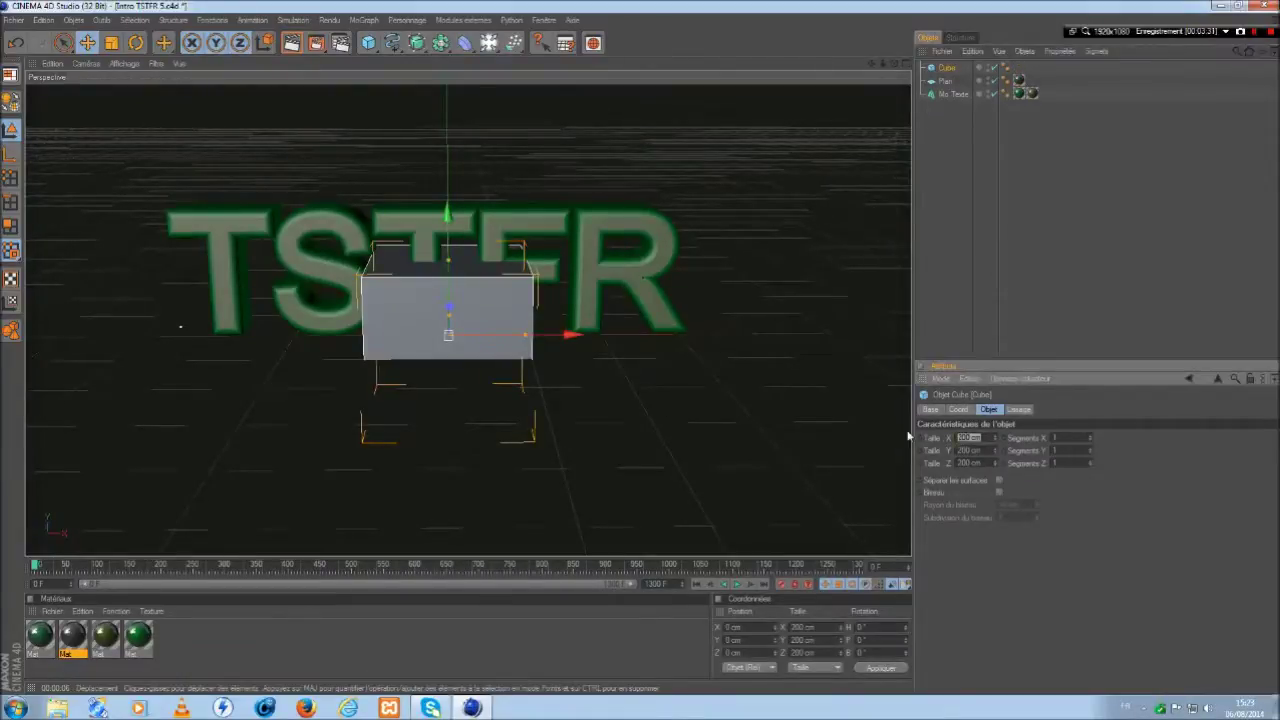
type("50")
key("Tab")
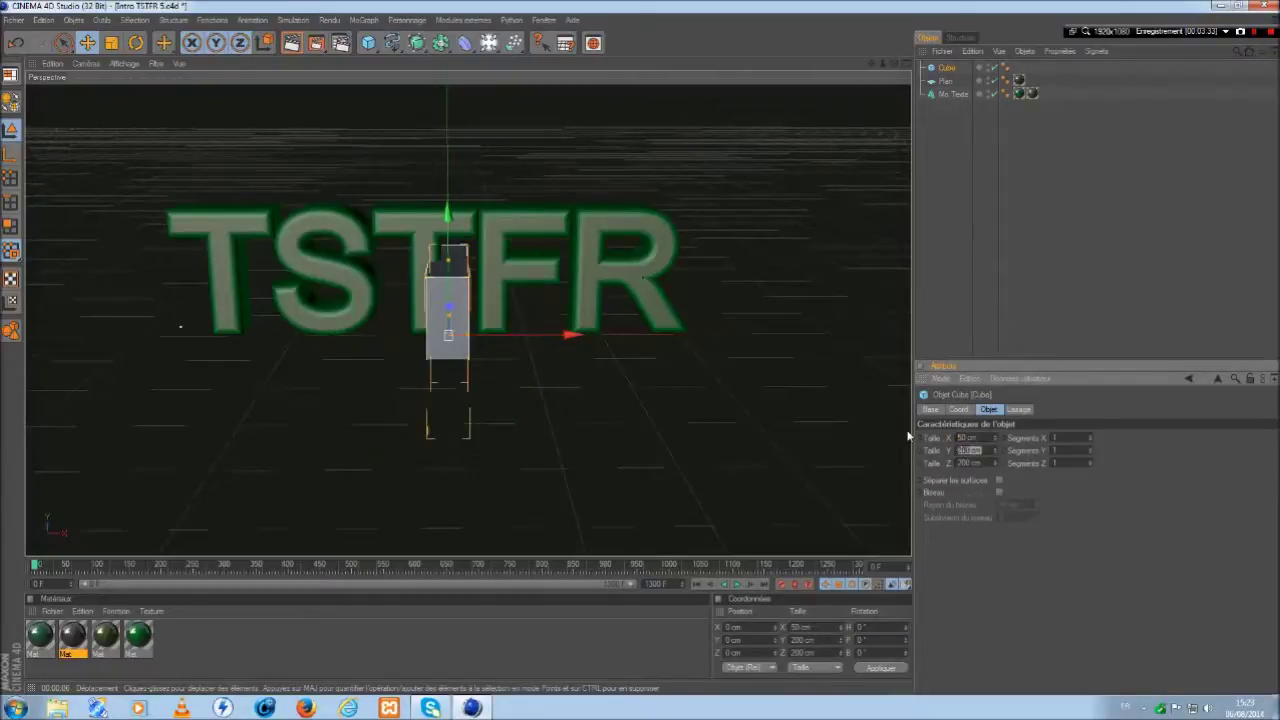
type("50")
key("Tab")
type("50")
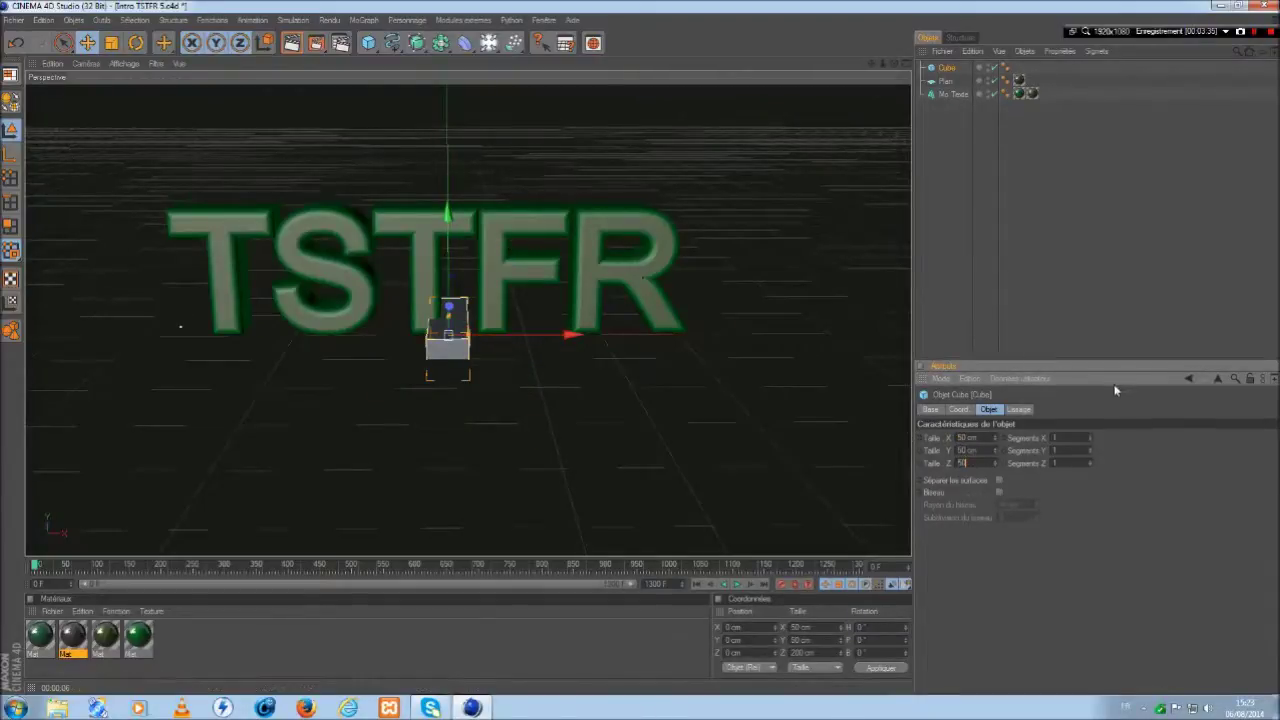
key("Return")
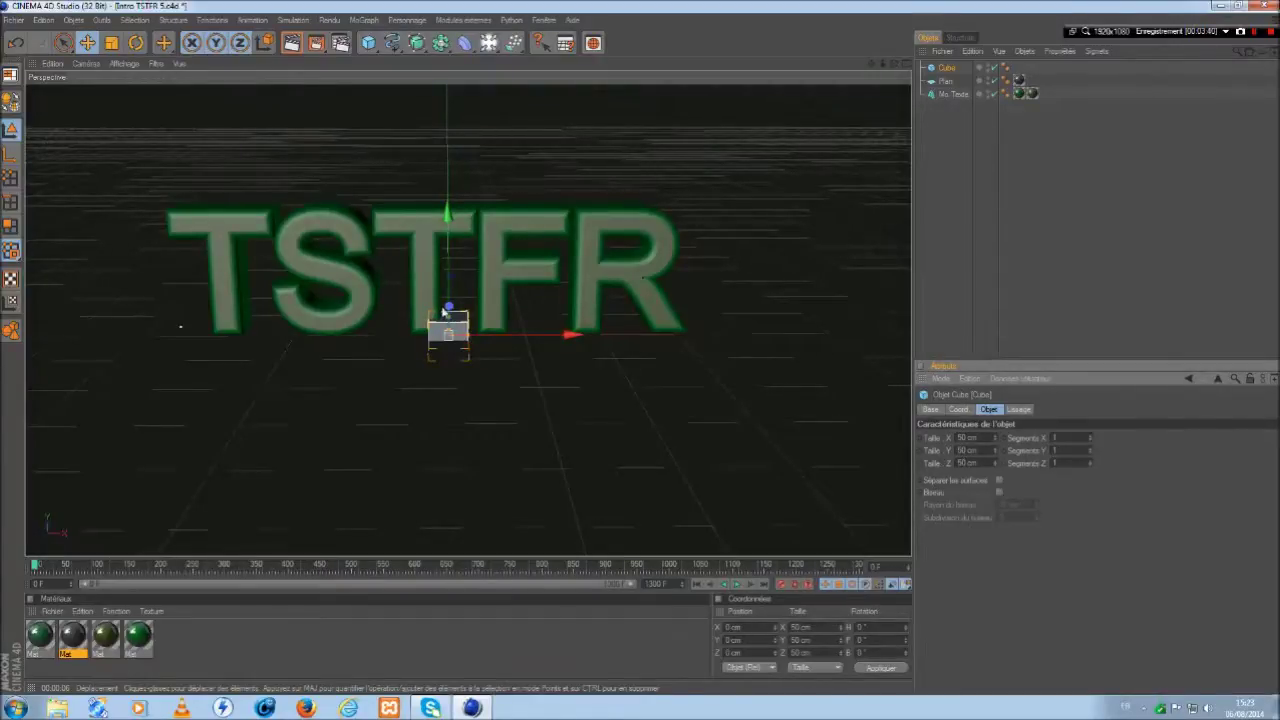
- Set the cube's Y size to 100 cm and move it to about X -123 cm, Y 117 cm
left_click_drag(455, 318, 455, 236)
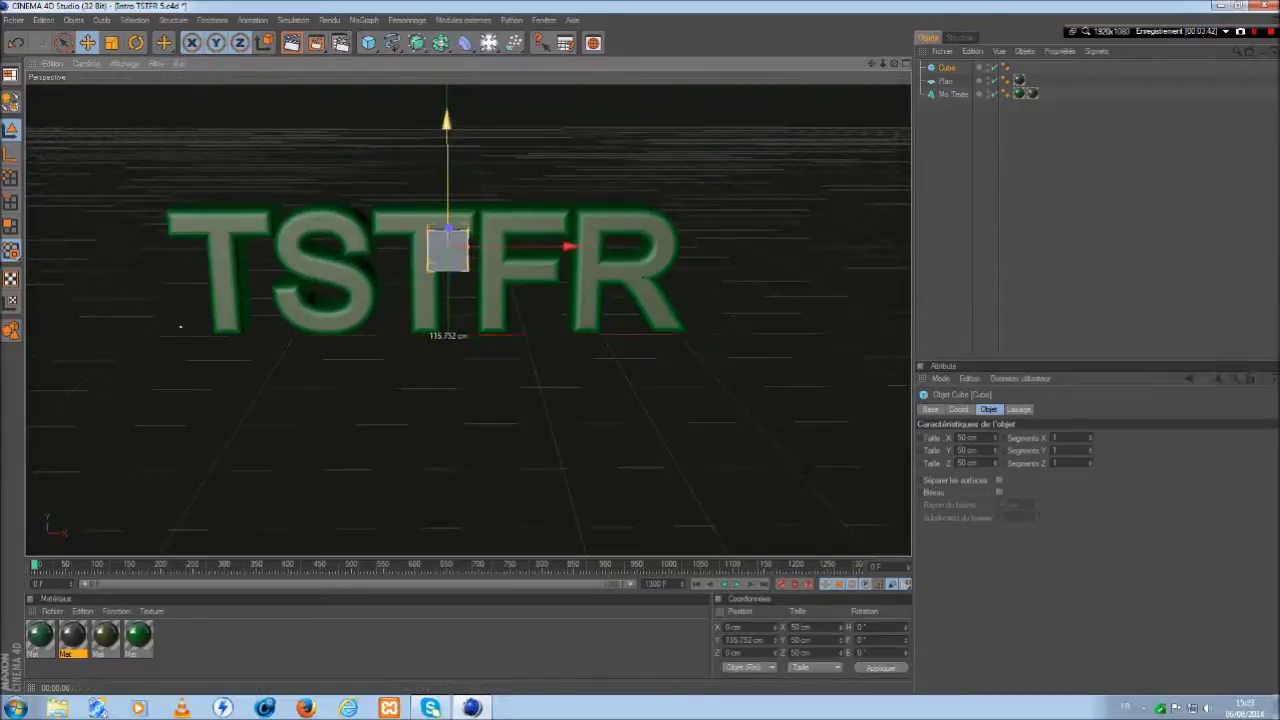
double_click(975, 450)
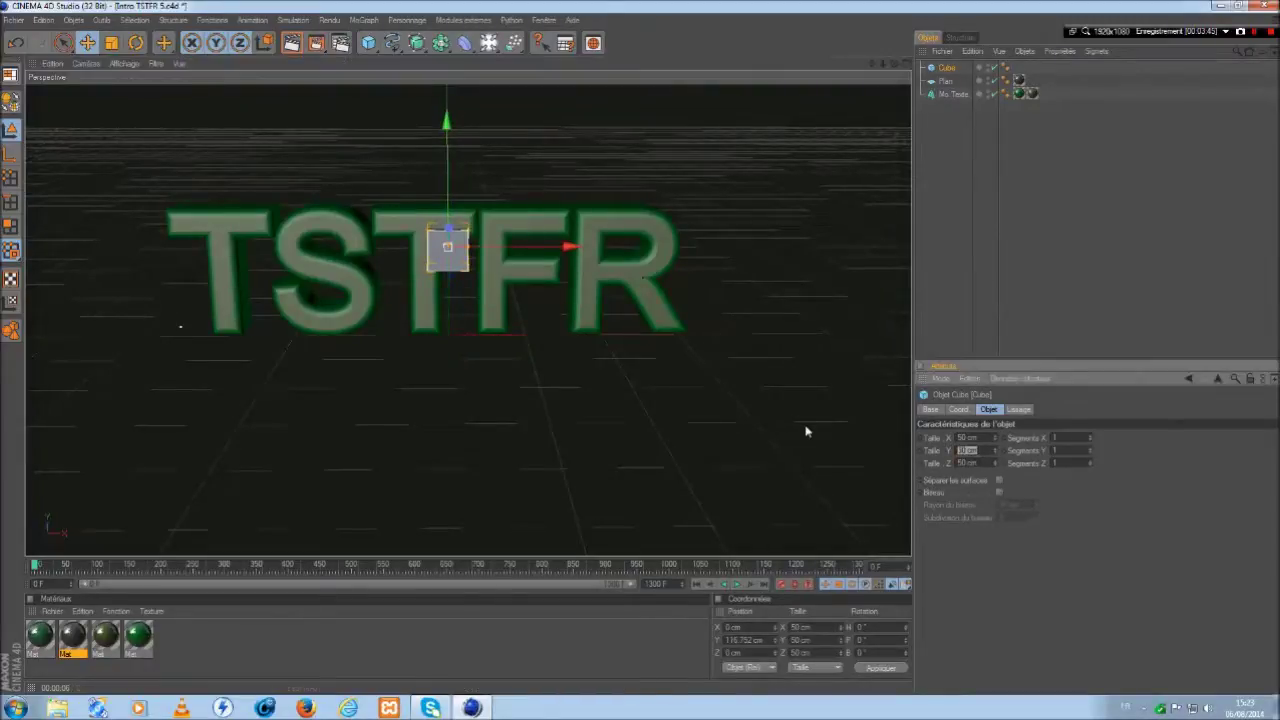
type("1")
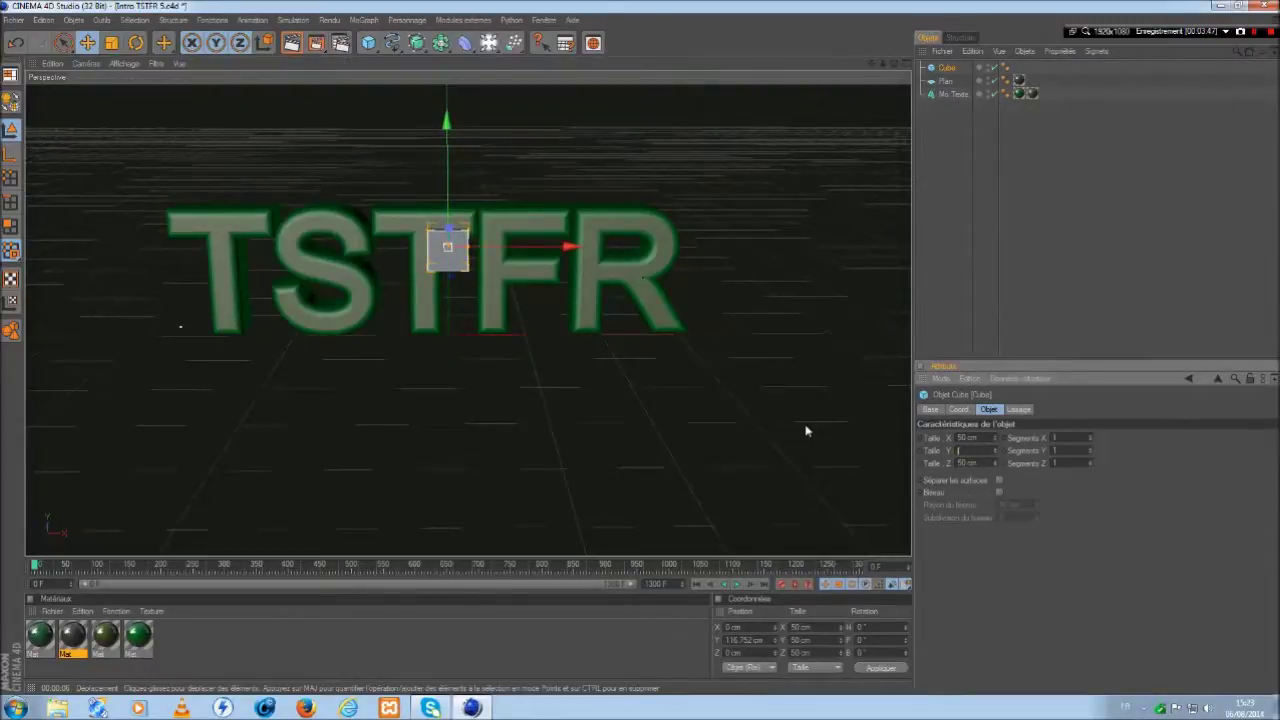
type("300")
key("Return")
left_click(966, 129)
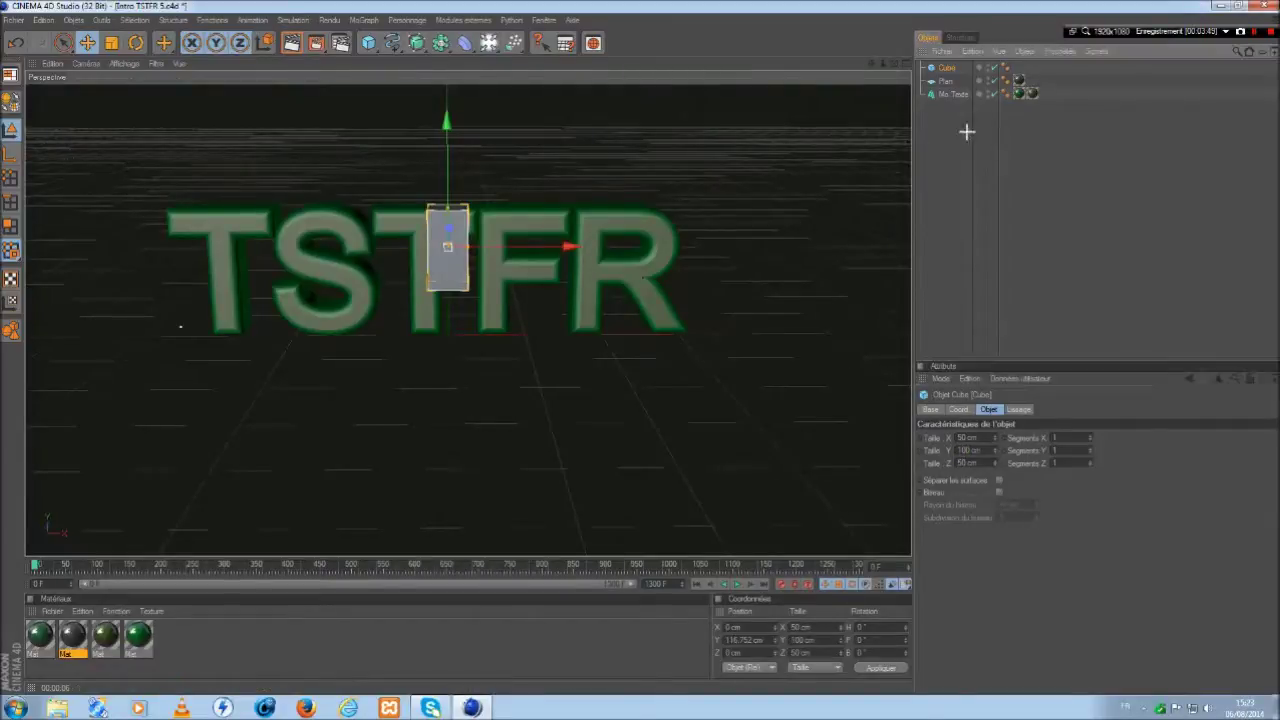
left_click(441, 254)
left_click_drag(508, 243, 415, 246)
- Add a MoGraph Cloner, nest the cube inside it and set the cloning mode to grid distribution
left_click(363, 20)
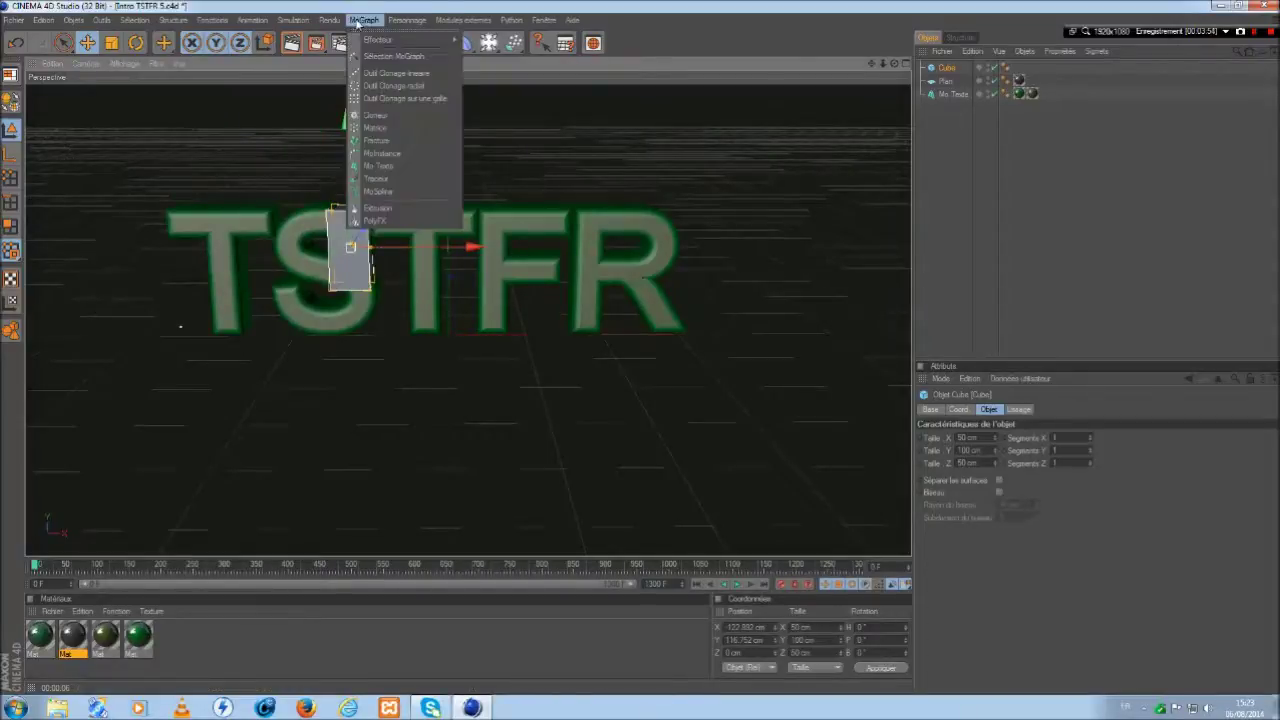
left_click(376, 116)
left_click_drag(942, 86, 950, 71)
left_click(922, 68)
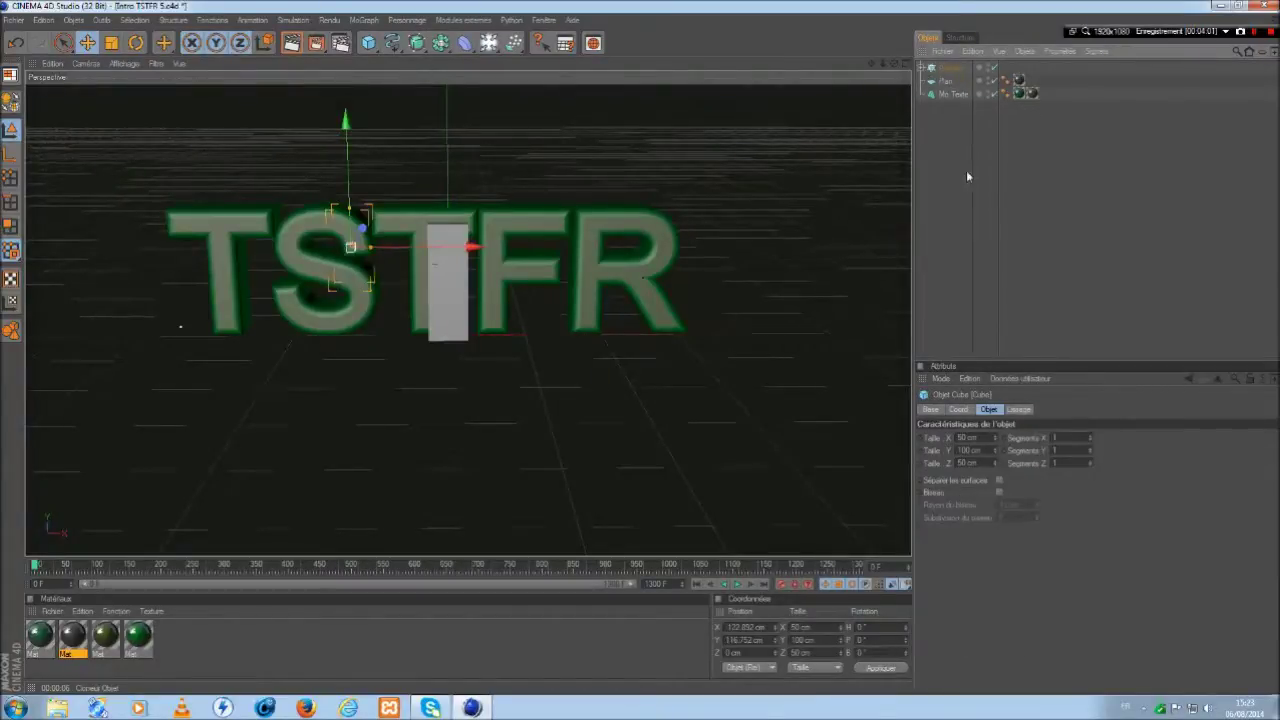
left_click(1000, 413)
left_click(953, 69)
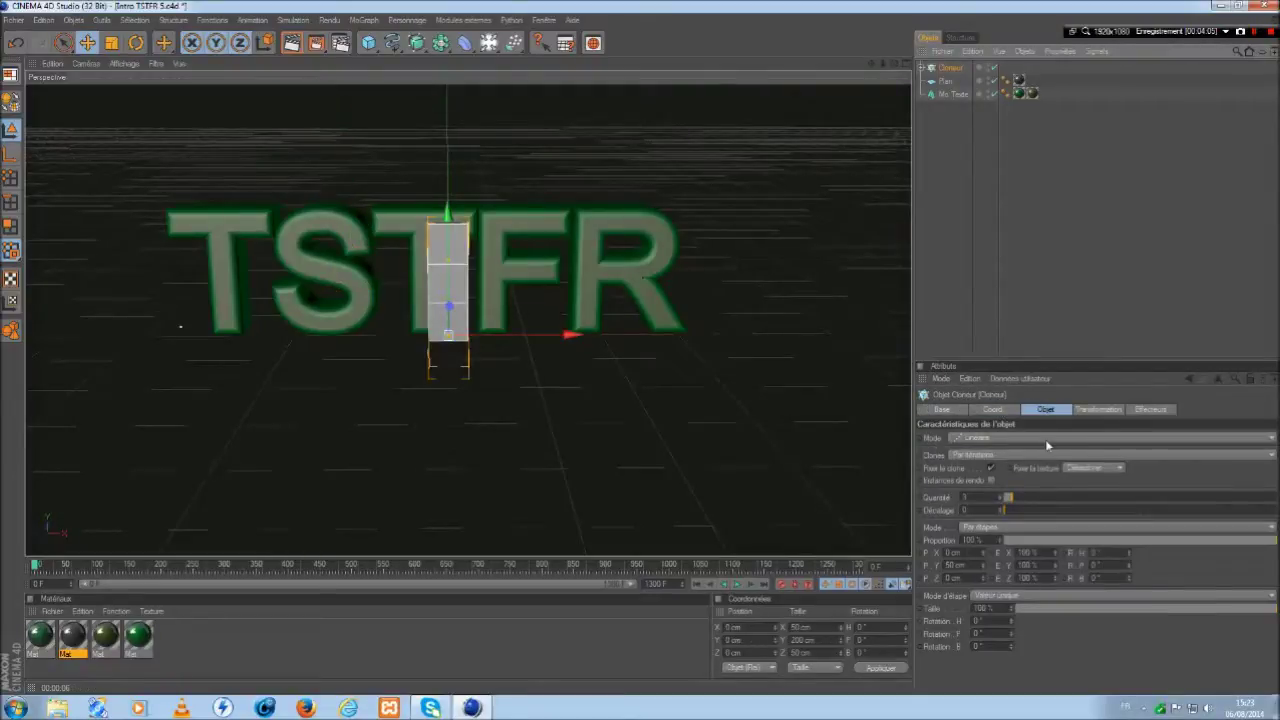
left_click(977, 439)
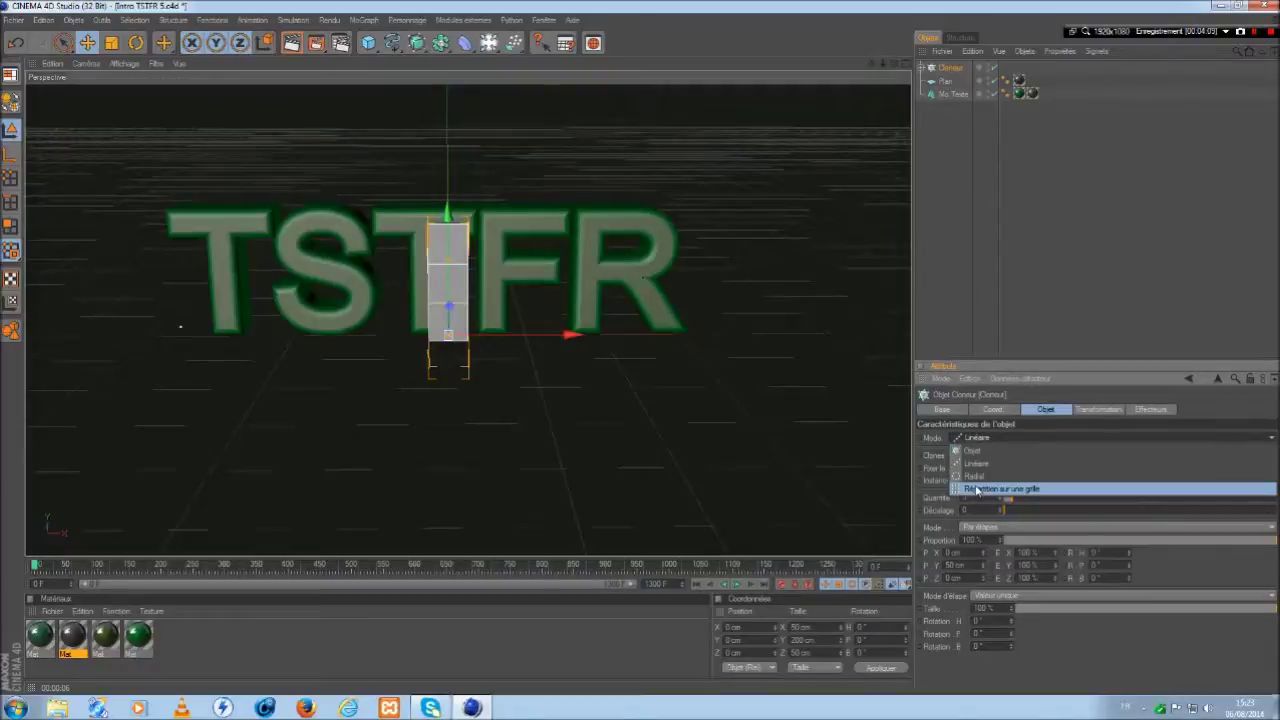
left_click(977, 489)
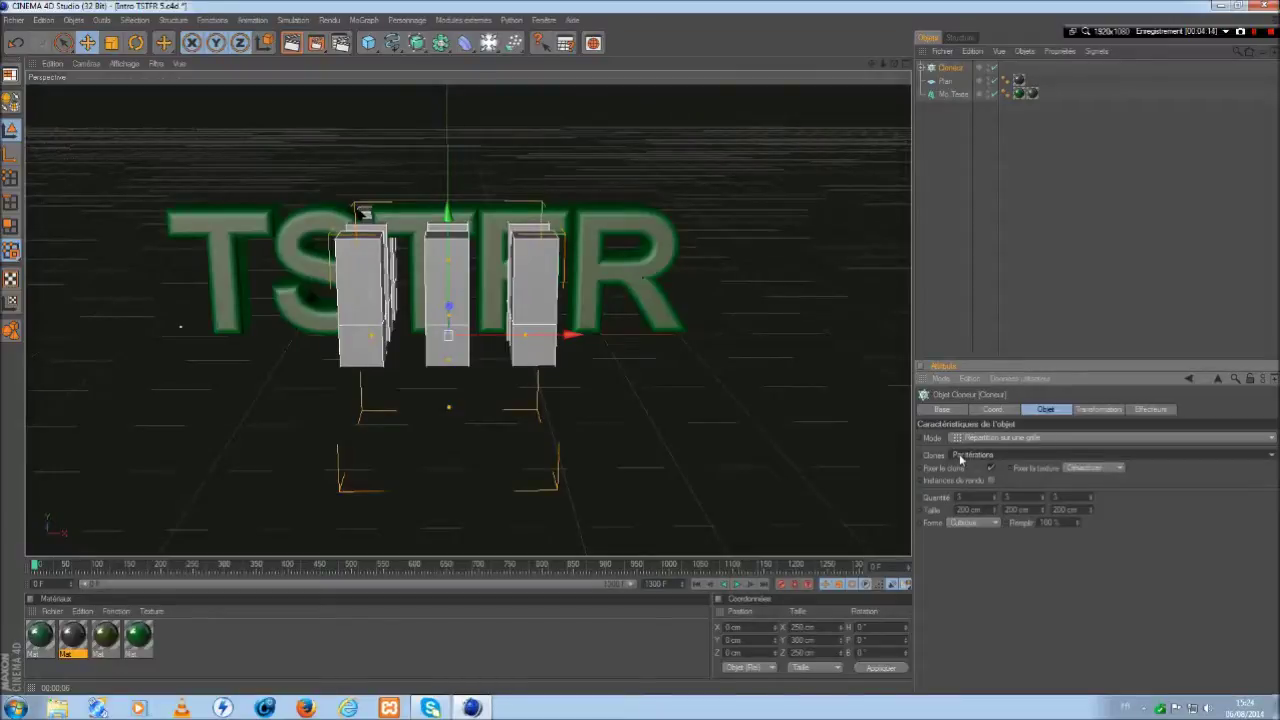
- Set the cloner's grid quantities to 15 in X, 1 in Y and 2 in Z
left_click(966, 497)
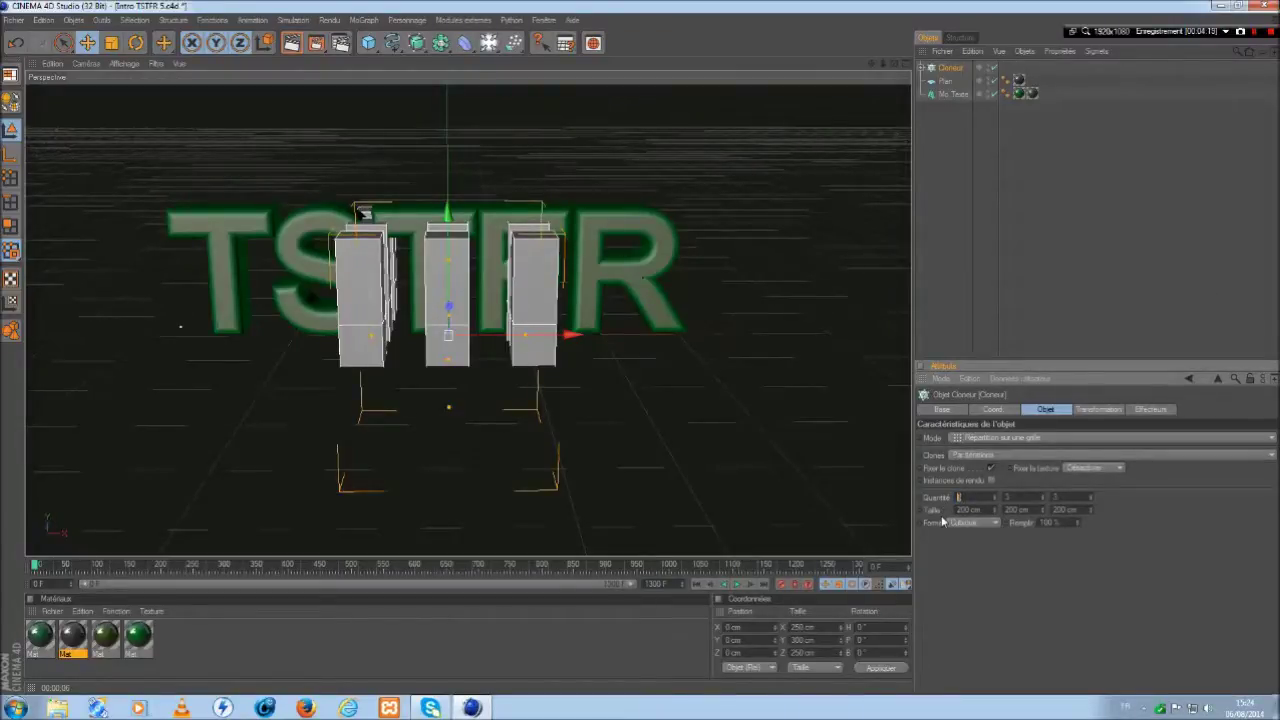
type("15")
key("Return")
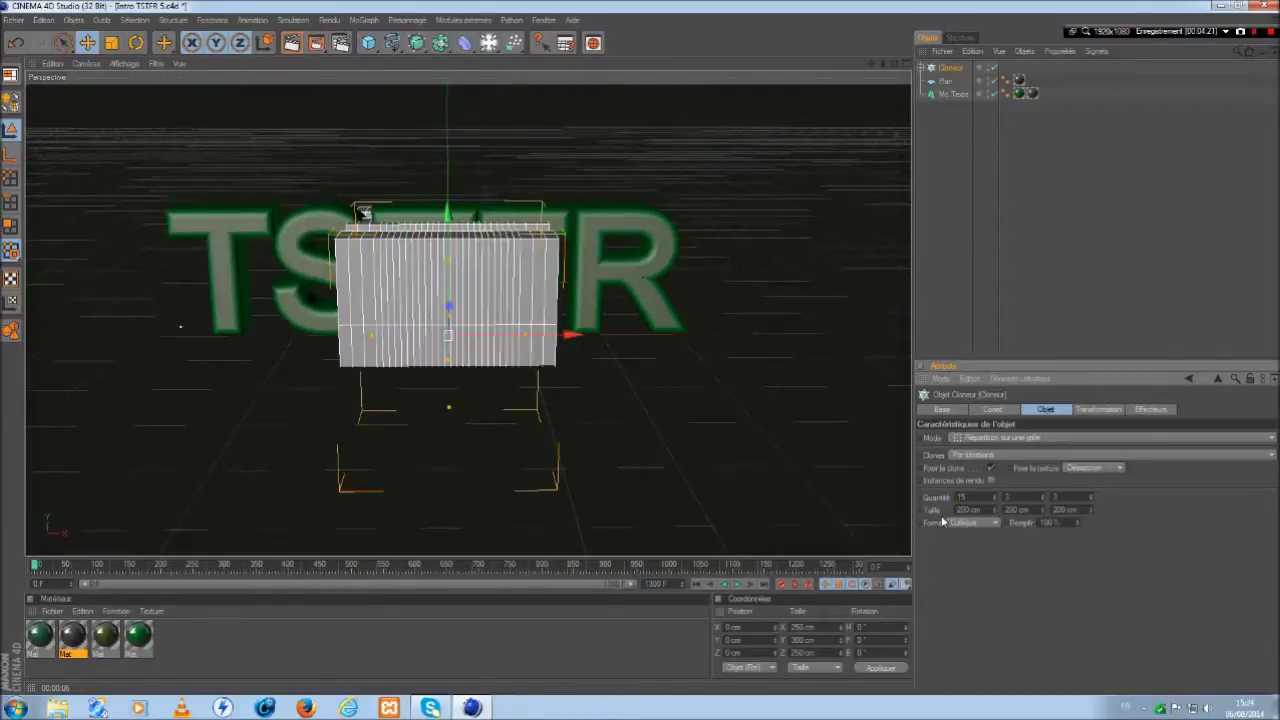
left_click(1012, 497)
type("1")
key("Return")
left_click(1052, 497)
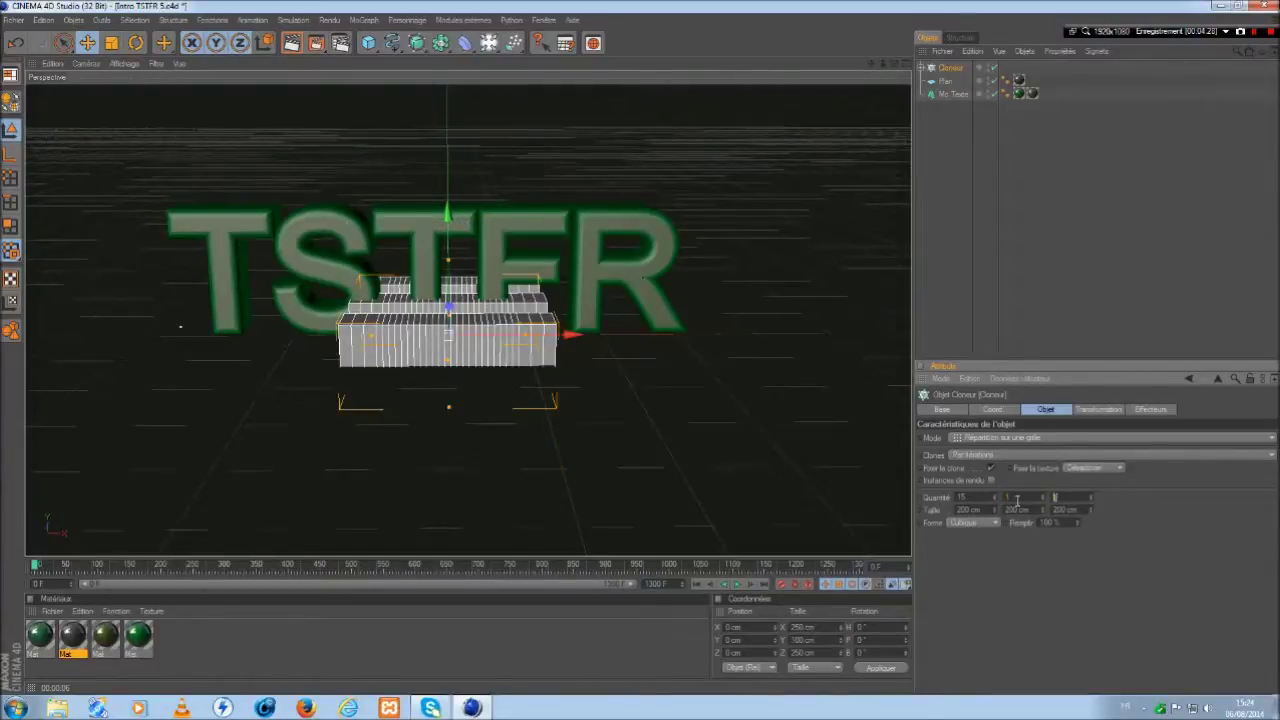
type("2")
key("Return")
left_click(961, 497)
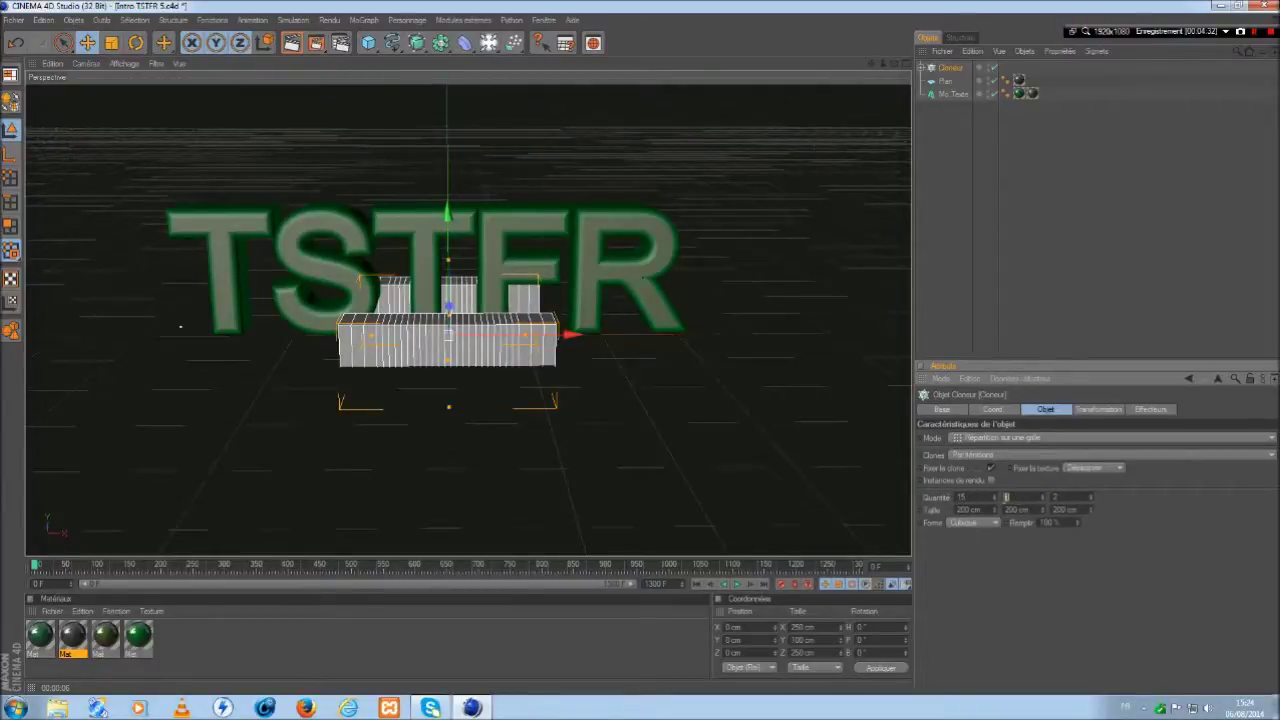
left_click(1075, 497)
left_click(1031, 498)
left_click(969, 494)
- Set the cloner's grid size to 820.72 cm, about 18 cm and 112.02 cm, and raise the cloner to about Y 117.6 cm
left_click(981, 510)
type("50")
key("Return")
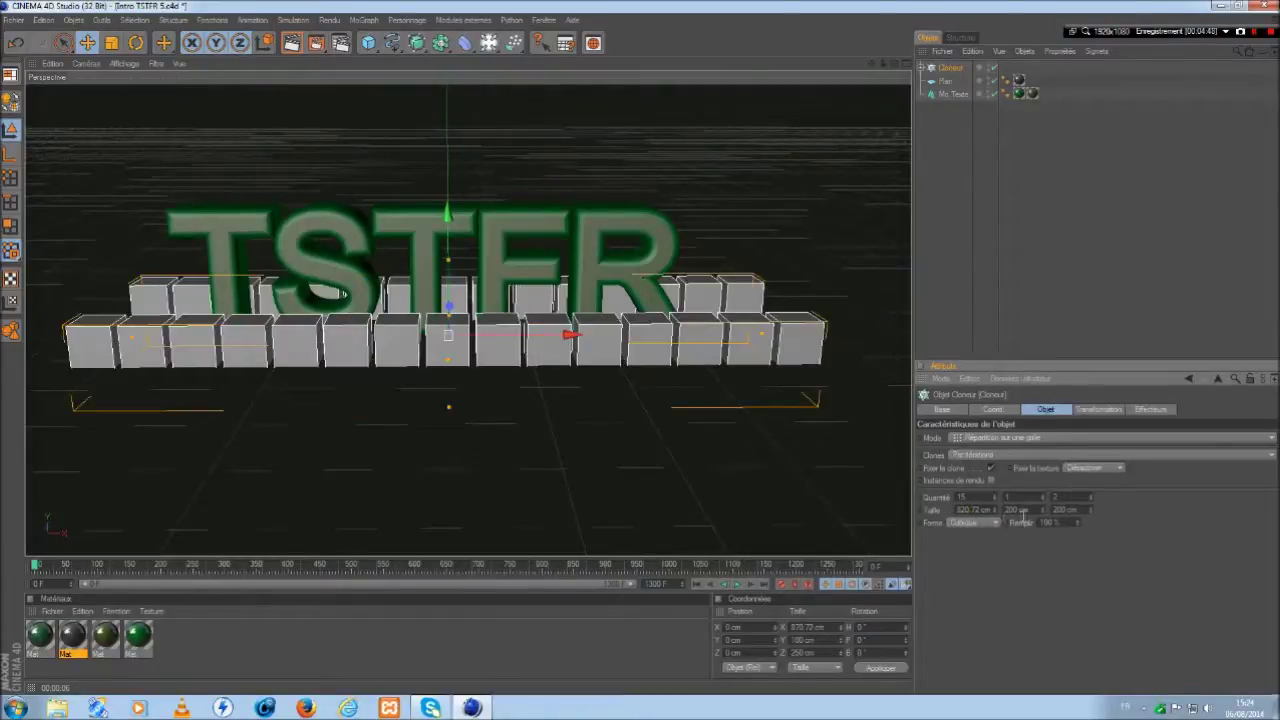
left_click(1027, 511)
type("17.95")
left_click(1080, 510)
type("12.02")
key("Return")
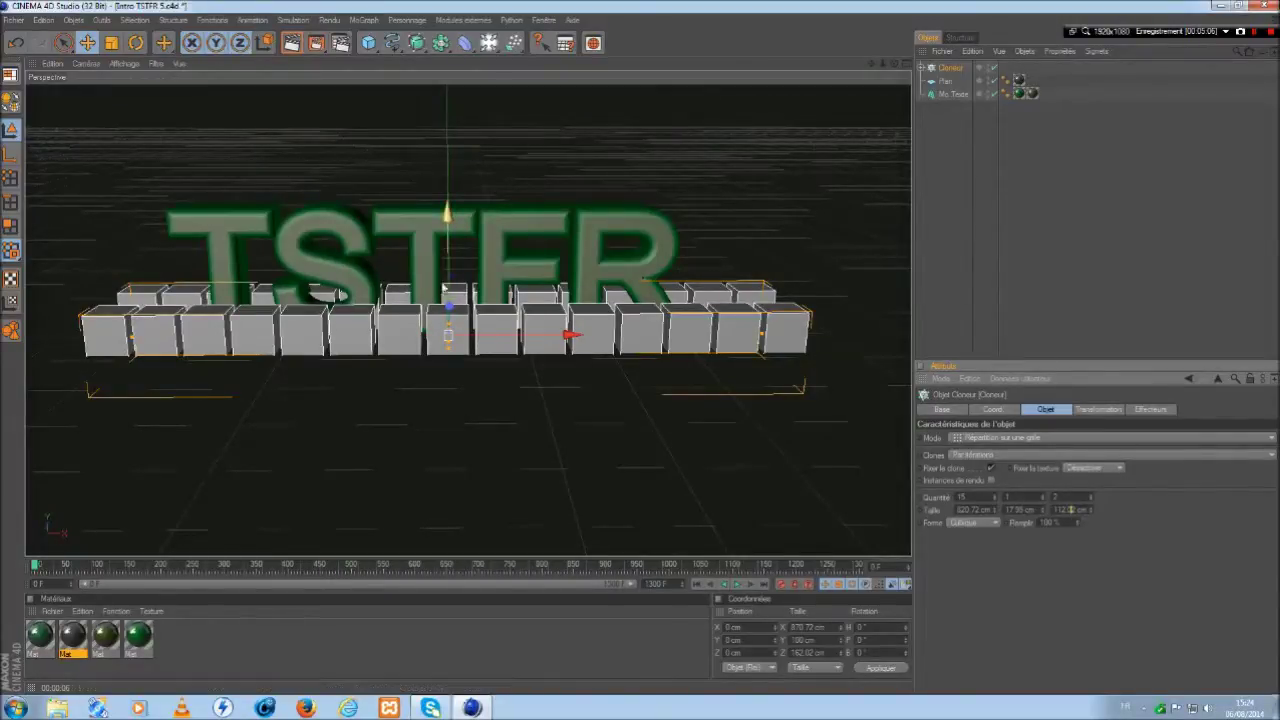
left_click_drag(450, 270, 450, 174)
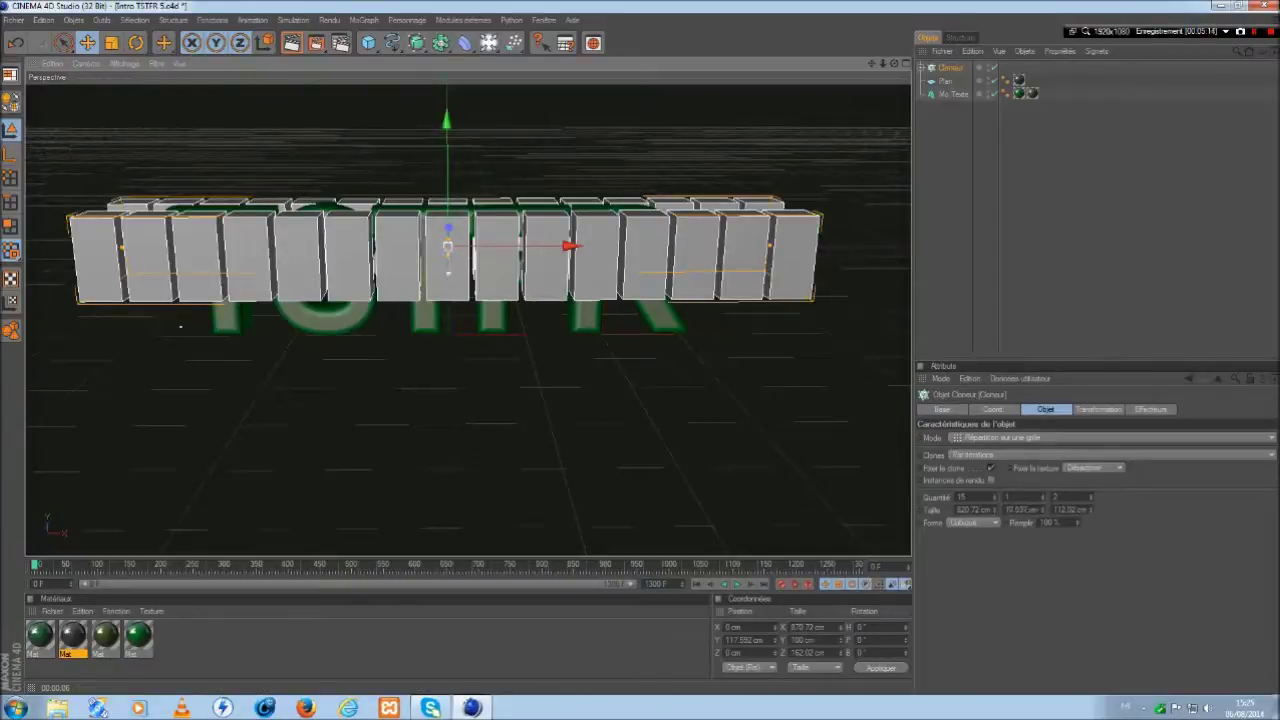
- Reduce the cloner's grid depth to about 89.2 cm and stretch its cube to a height of about 255.4 cm
left_click_drag(448, 258, 448, 256)
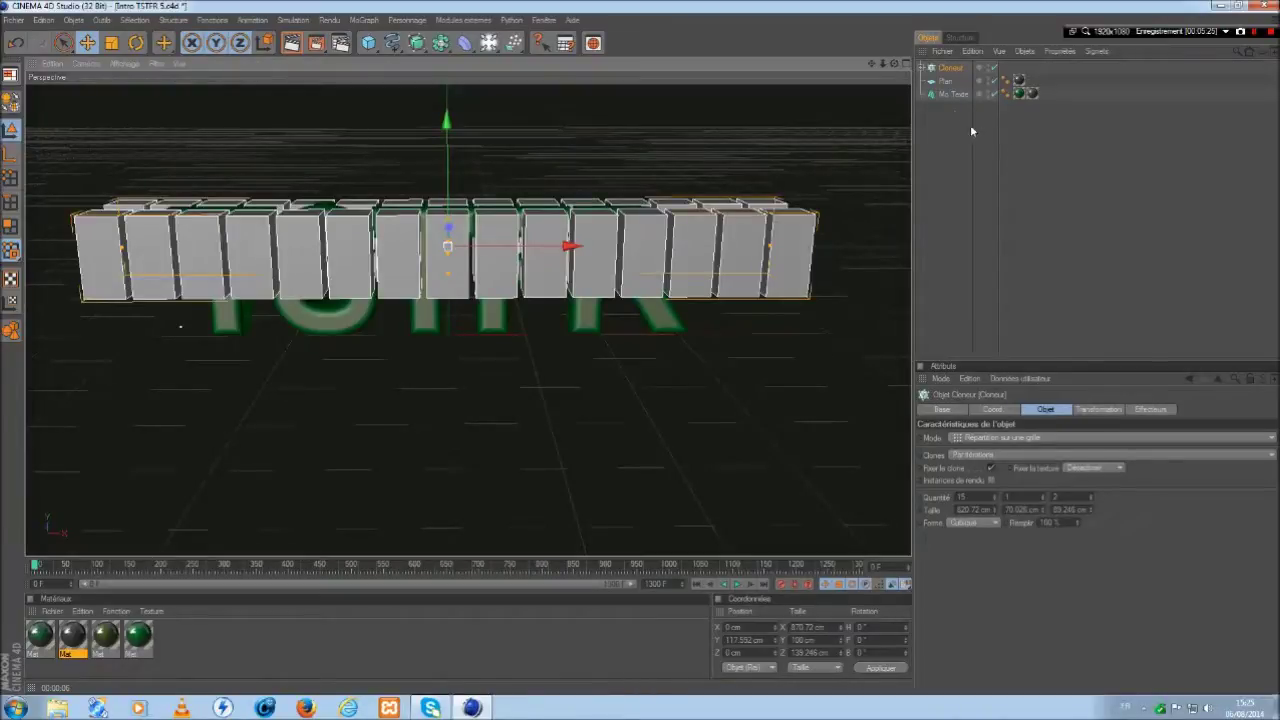
left_click(926, 76)
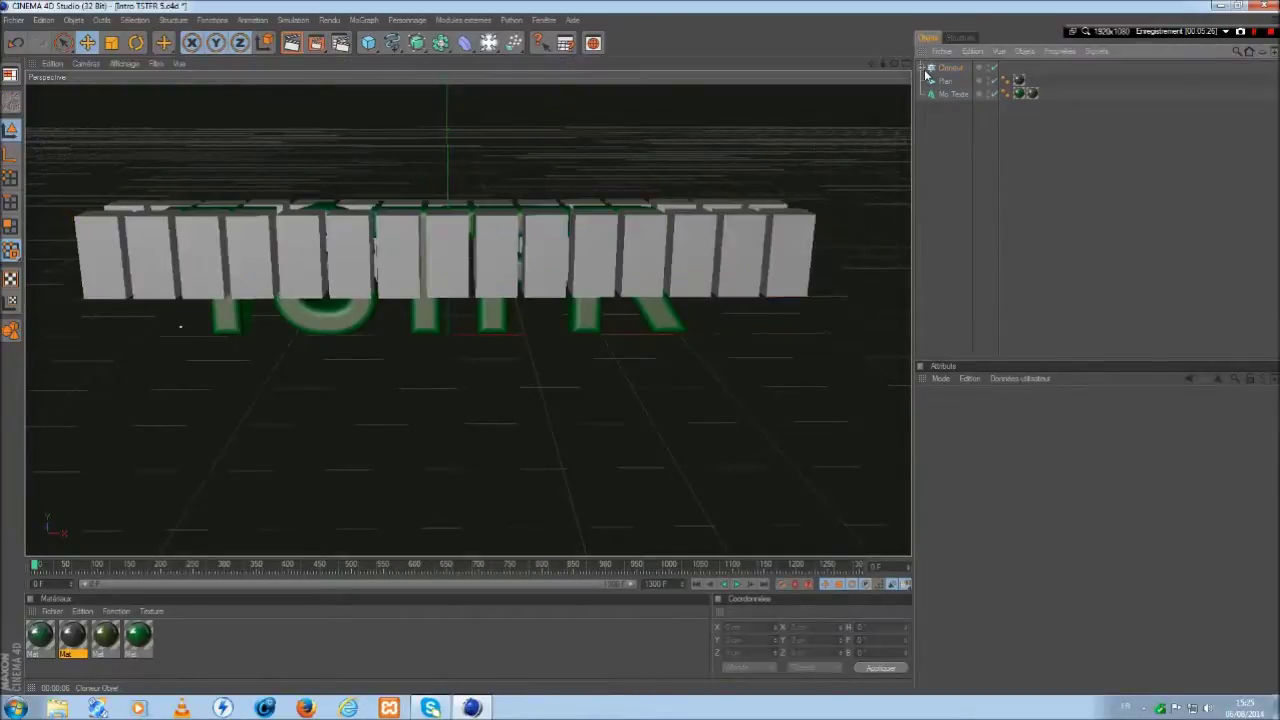
left_click(923, 67)
left_click(948, 81)
mouse_move(346, 111)
left_mouse_down()
mouse_move(345, 42)
mouse_move(345, 60)
left_mouse_up()
left_click_drag(346, 150, 343, 110)
- Lower the cloner to about Y 50.6 cm and move it along Z to about -87 cm, clear of the text
left_click(923, 67)
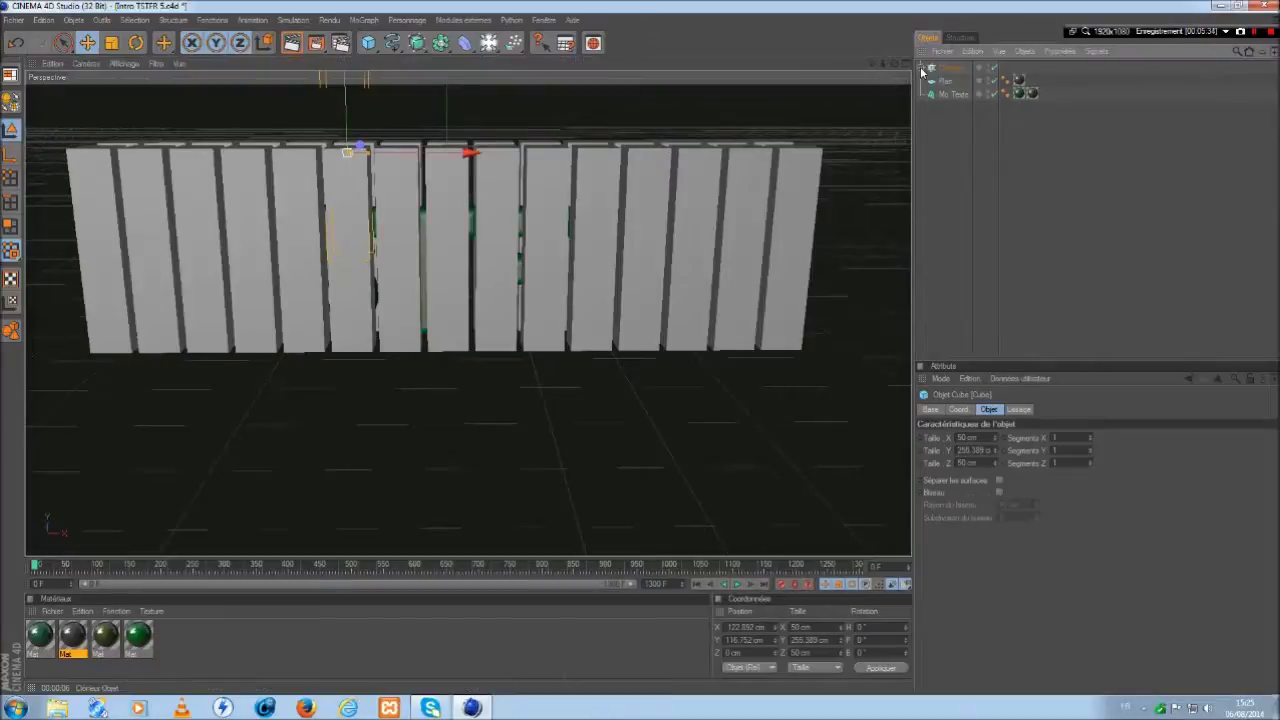
left_click_drag(348, 115, 348, 162)
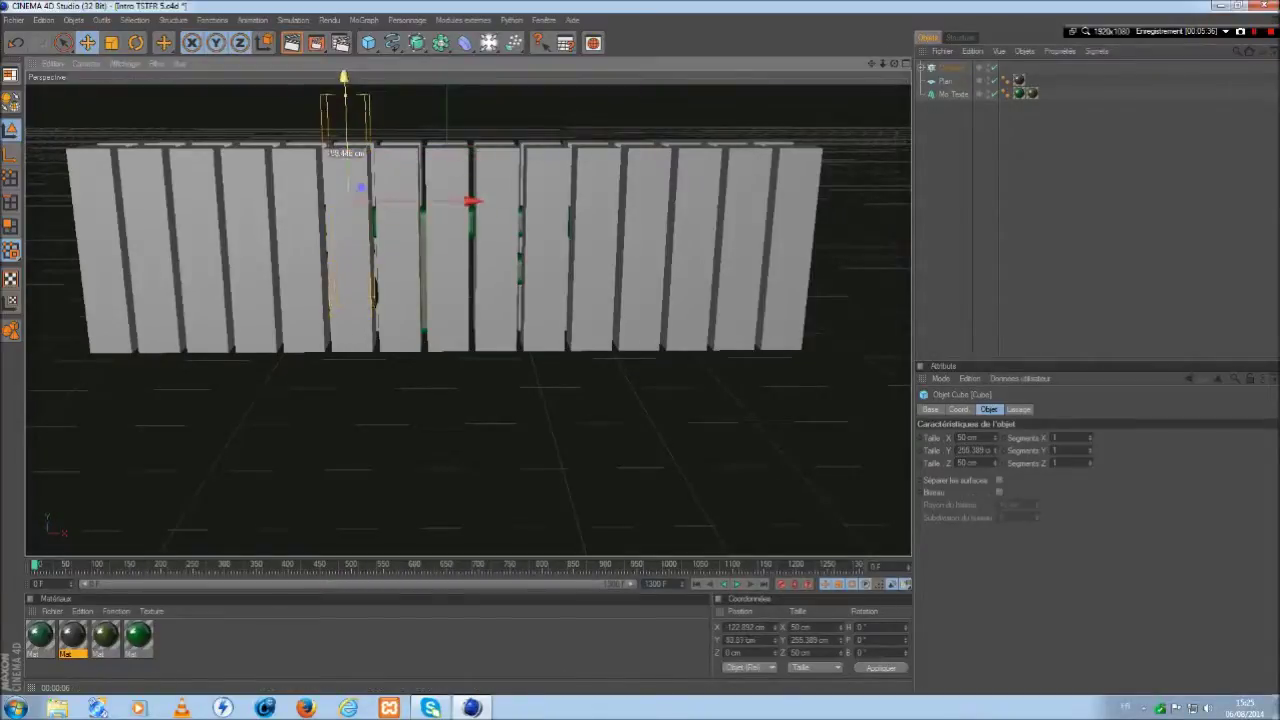
left_click(921, 68)
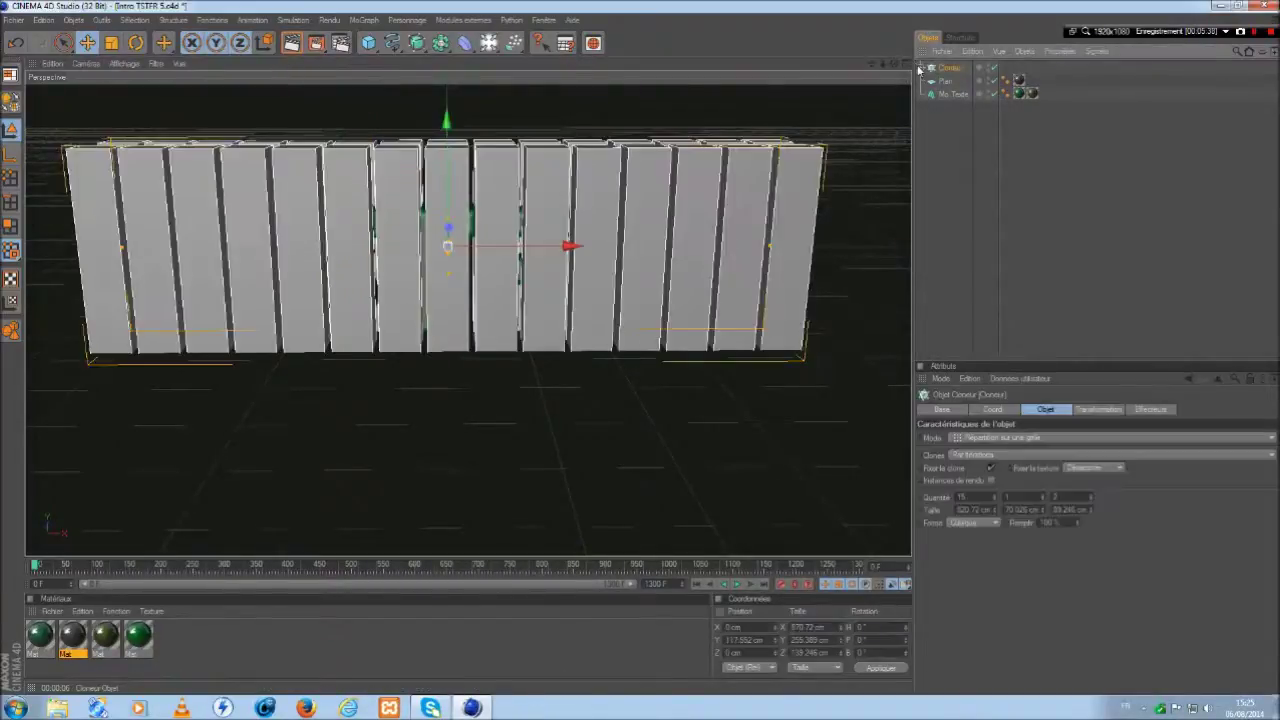
left_click_drag(446, 121, 446, 175)
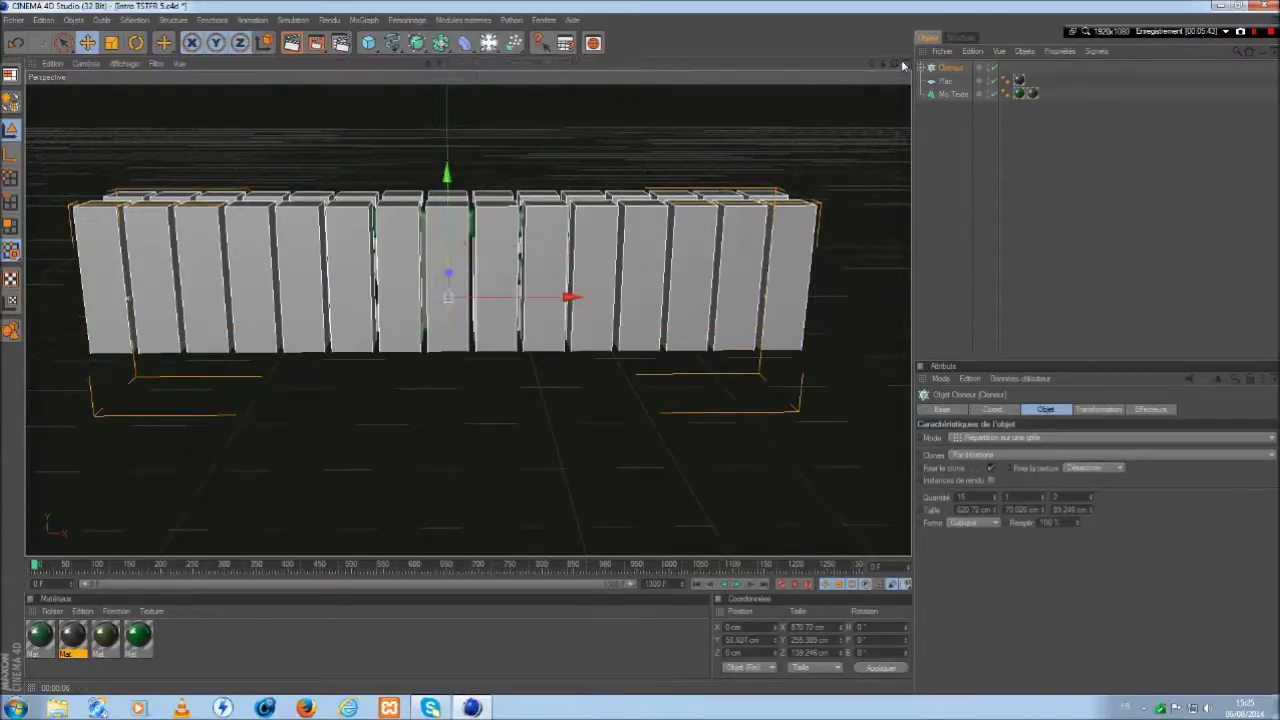
left_click(902, 65)
left_click_drag(306, 423, 262, 418)
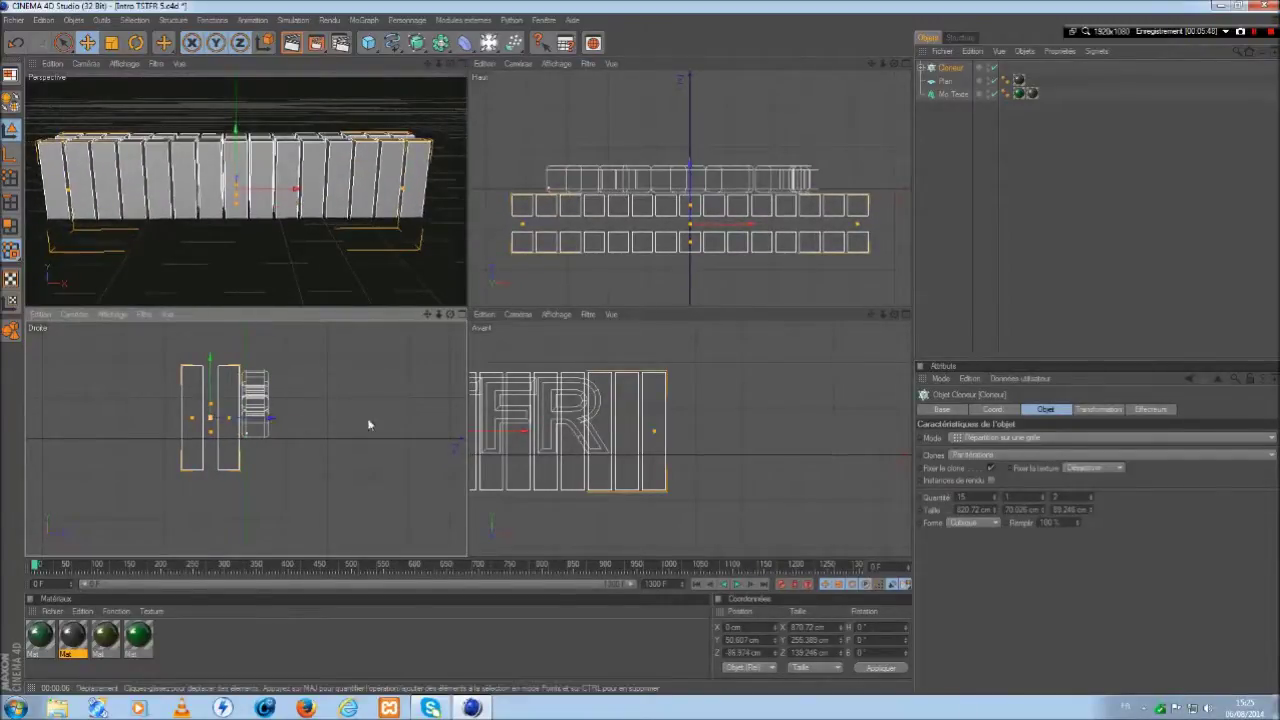
- Set the MoText's heading rotation to 180° and slide it along X to about 320.5 cm, in front of the cubes
left_click(940, 93)
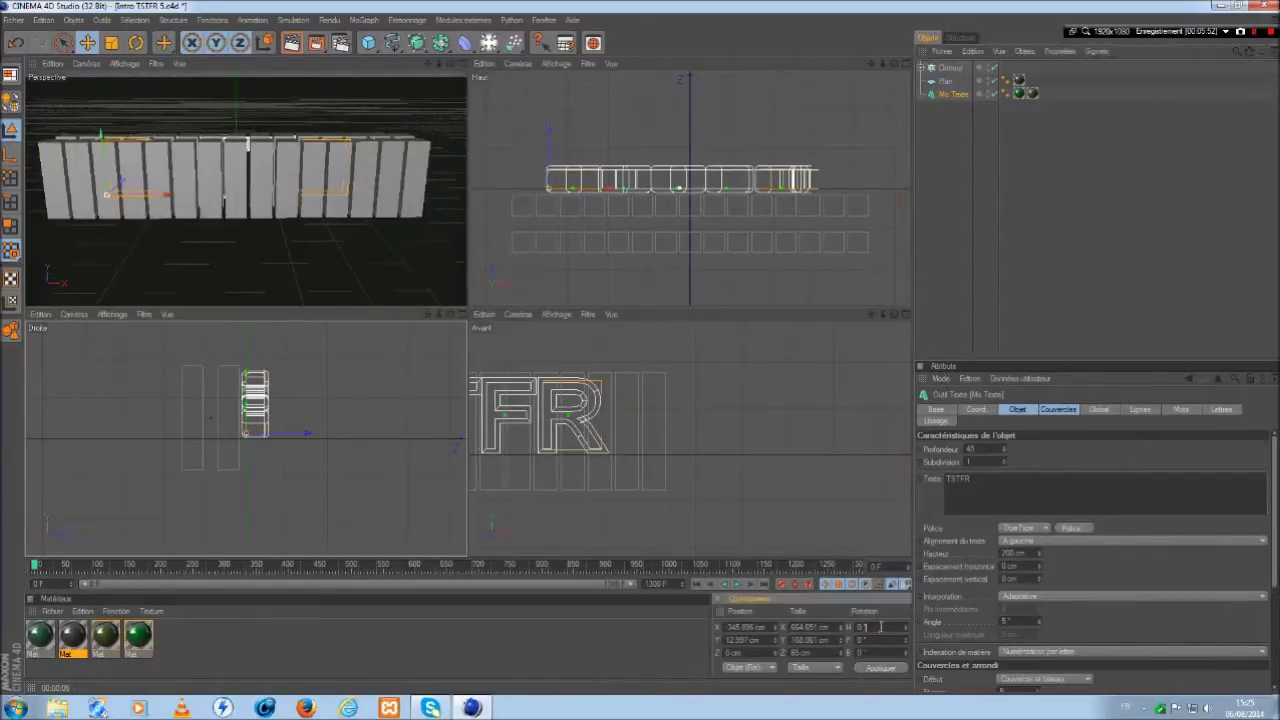
type("180")
key("Return")
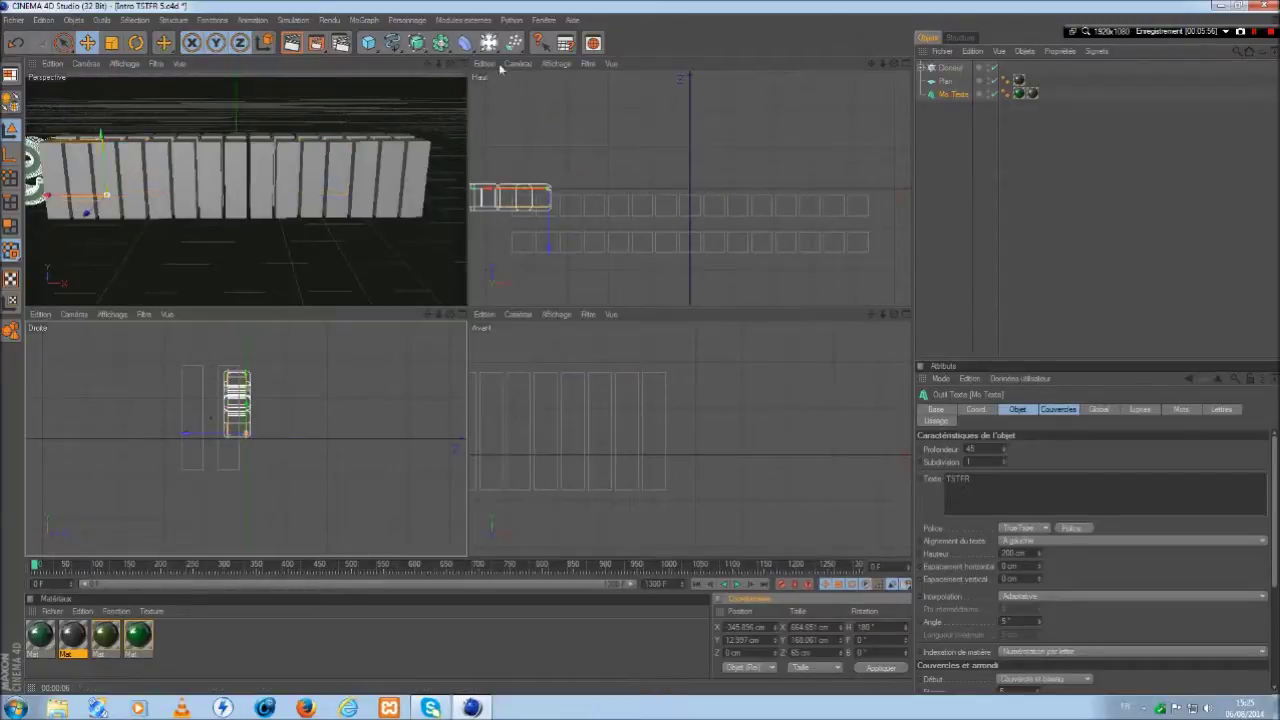
left_click(458, 63)
left_click_drag(895, 64, 1214, 105)
left_click_drag(871, 64, 994, 63)
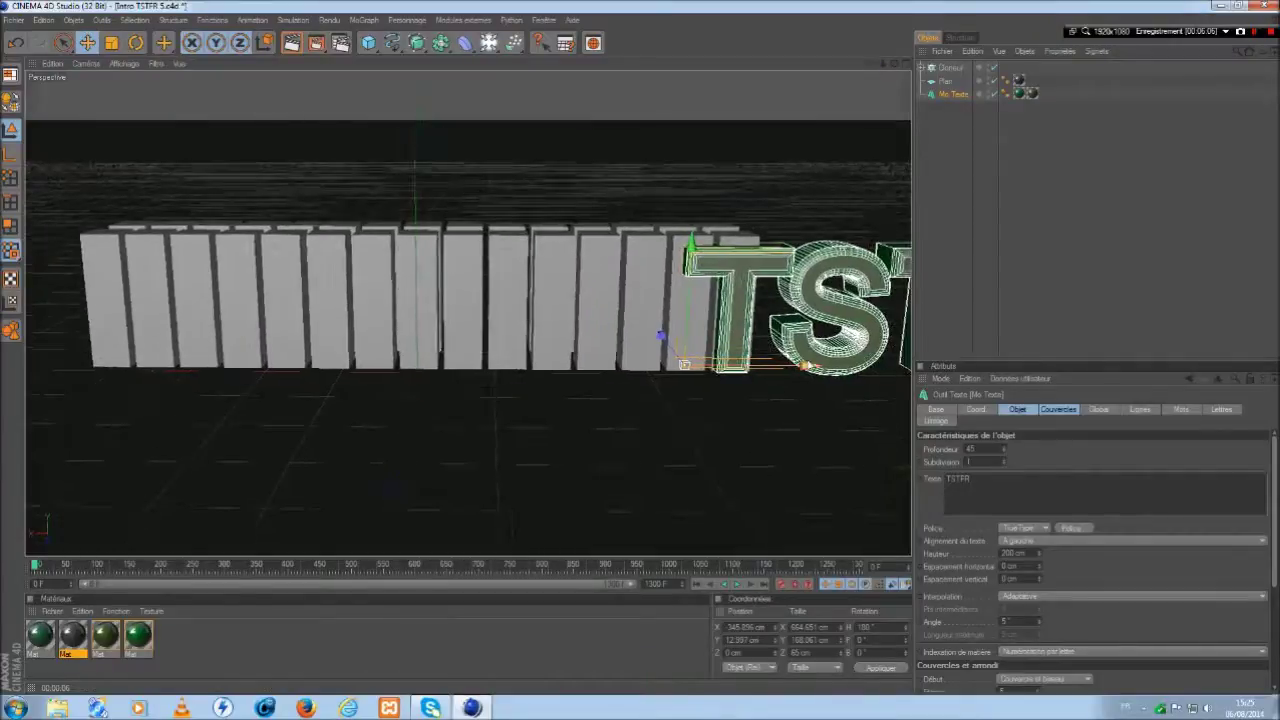
left_click_drag(808, 366, 294, 362)
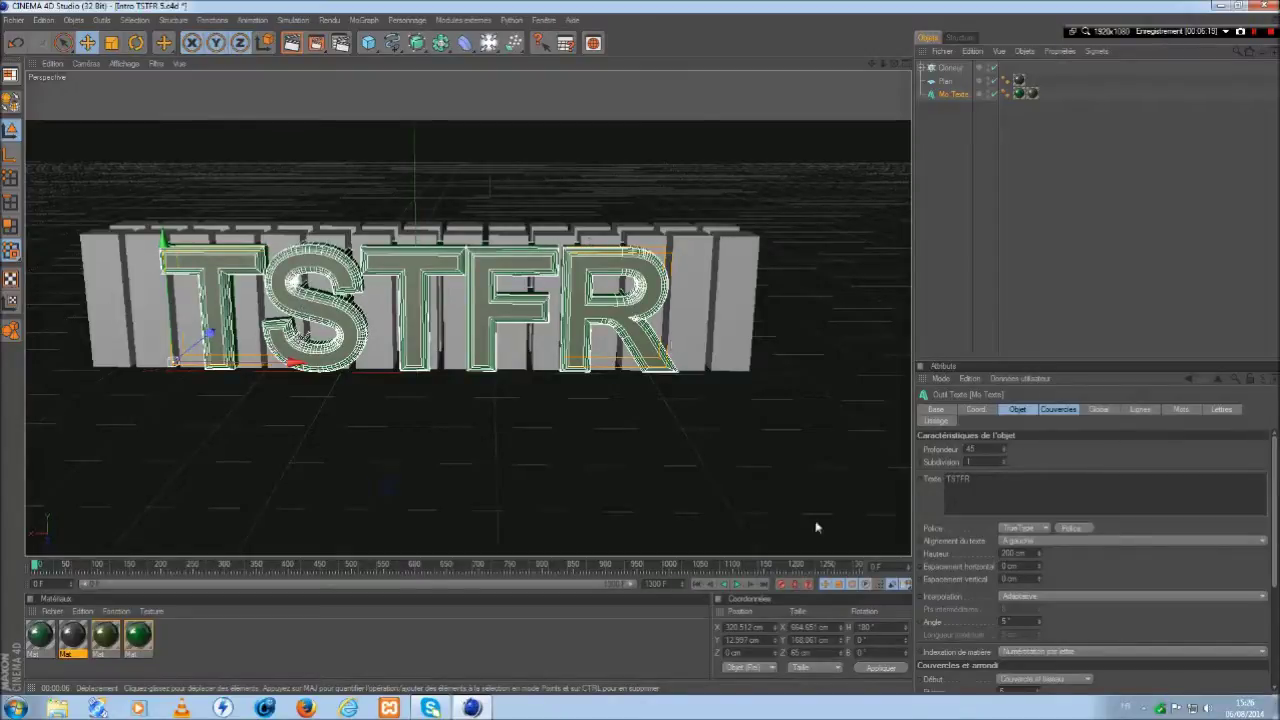
- Try a grid quantity of 11 in X on the cloner and restore it to 15
left_click(949, 67)
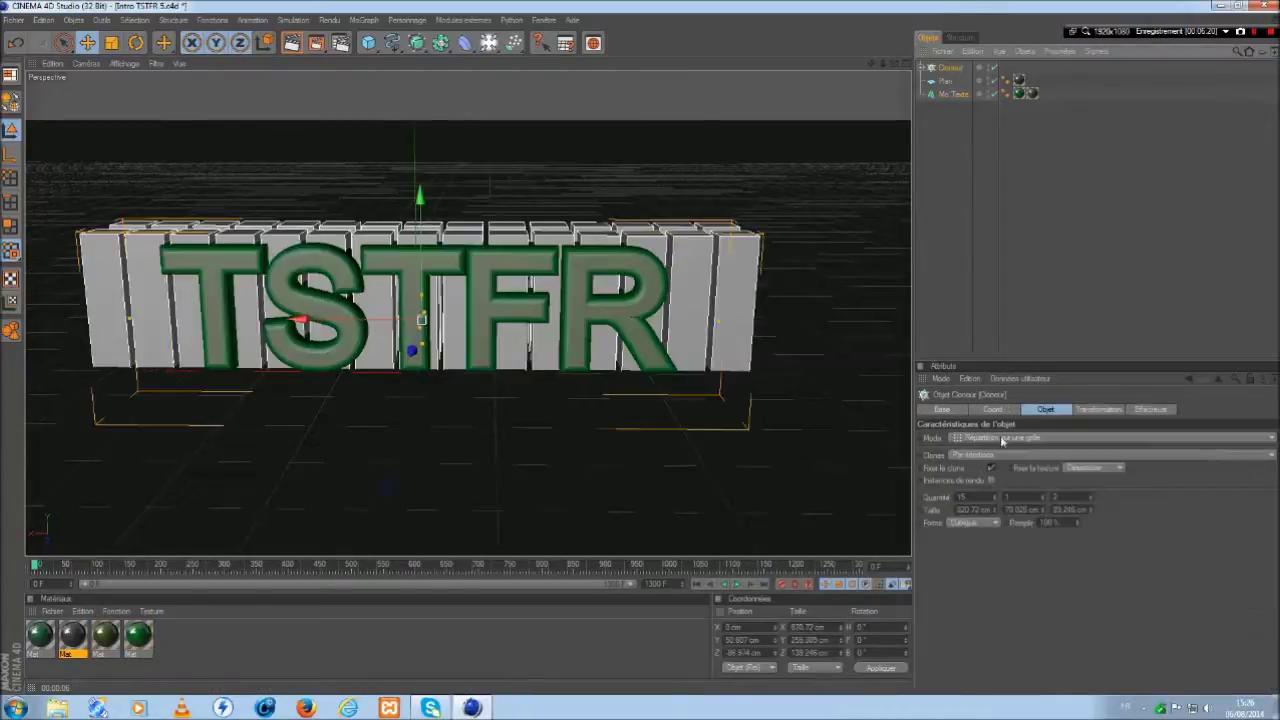
double_click(978, 496)
key("Return")
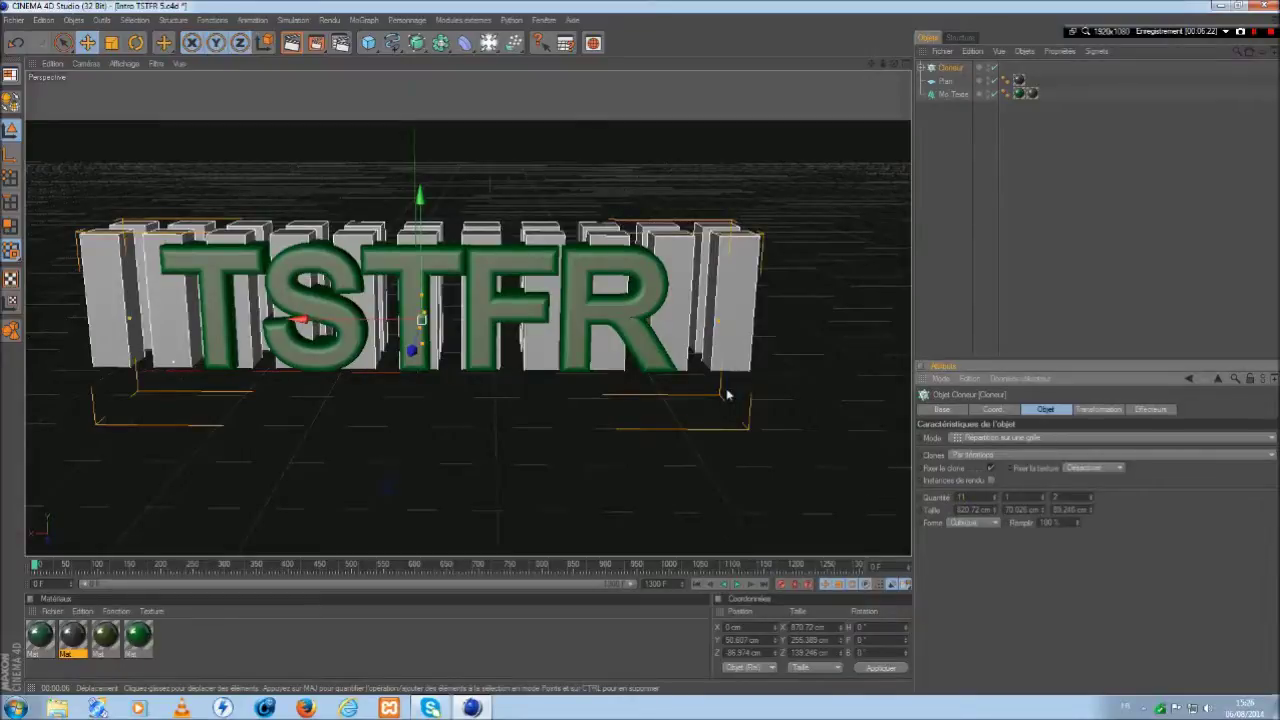
double_click(981, 496)
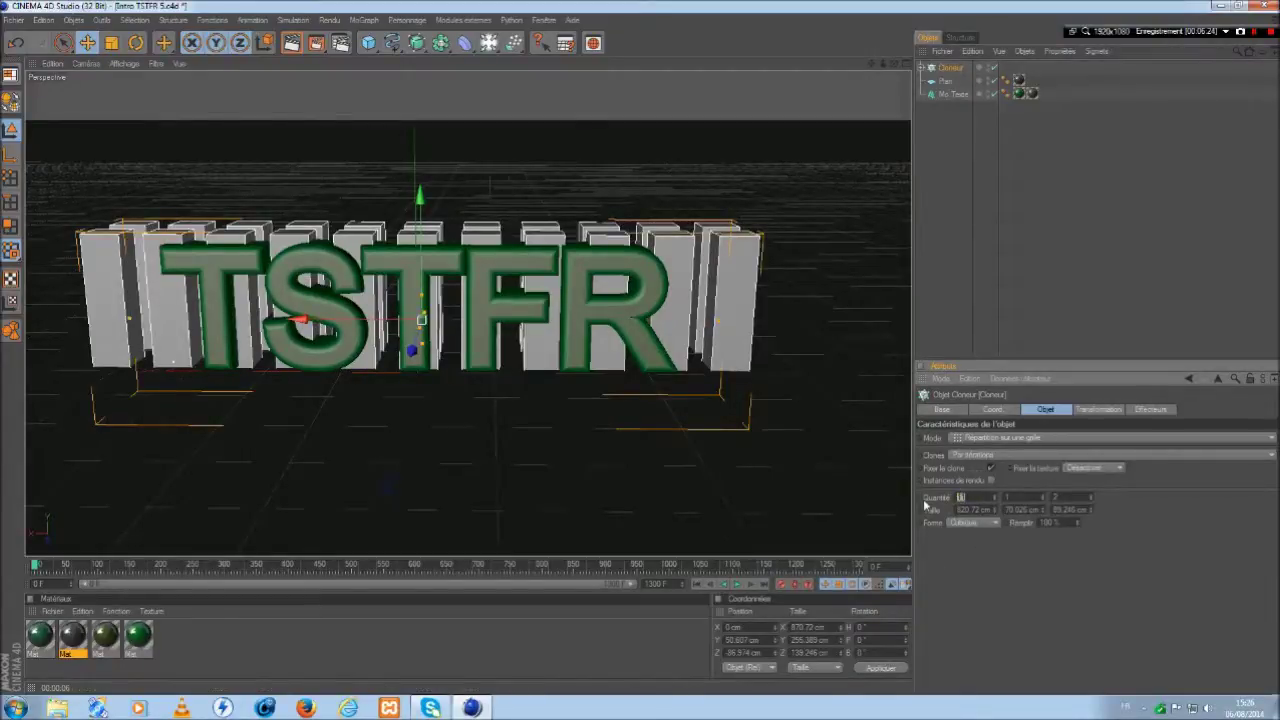
type("15")
key("Return")
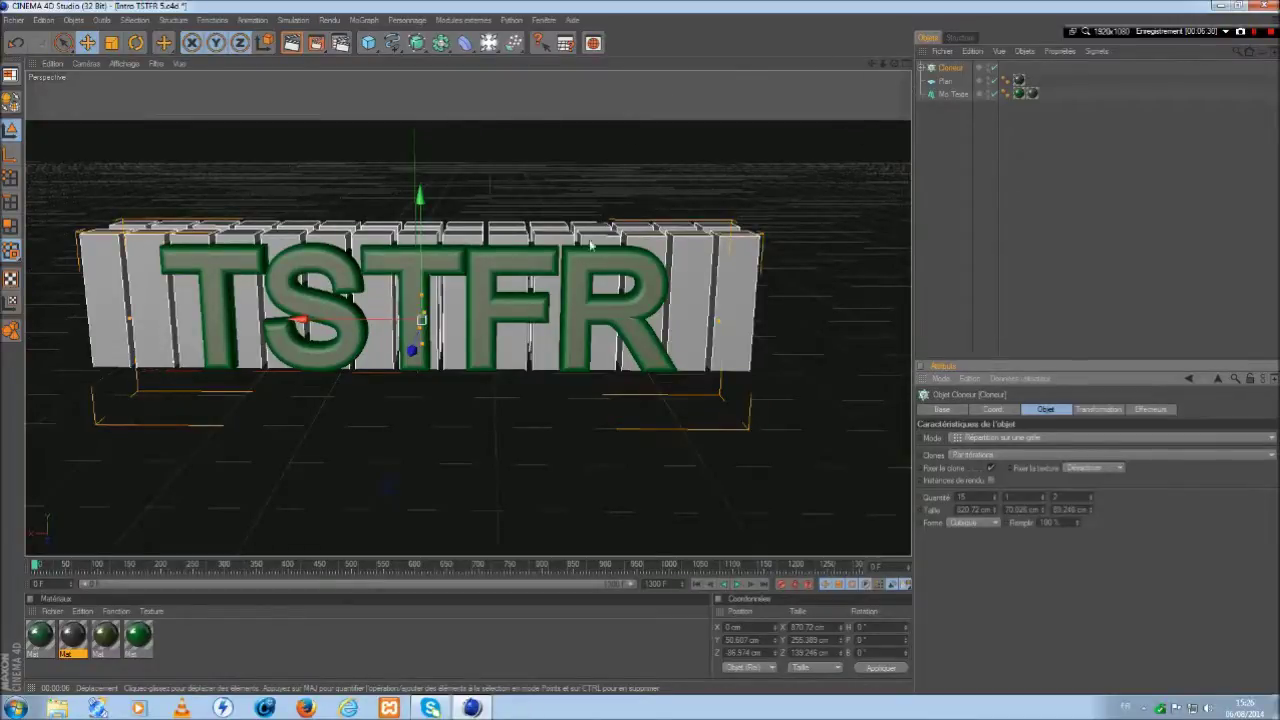
left_click(929, 167)
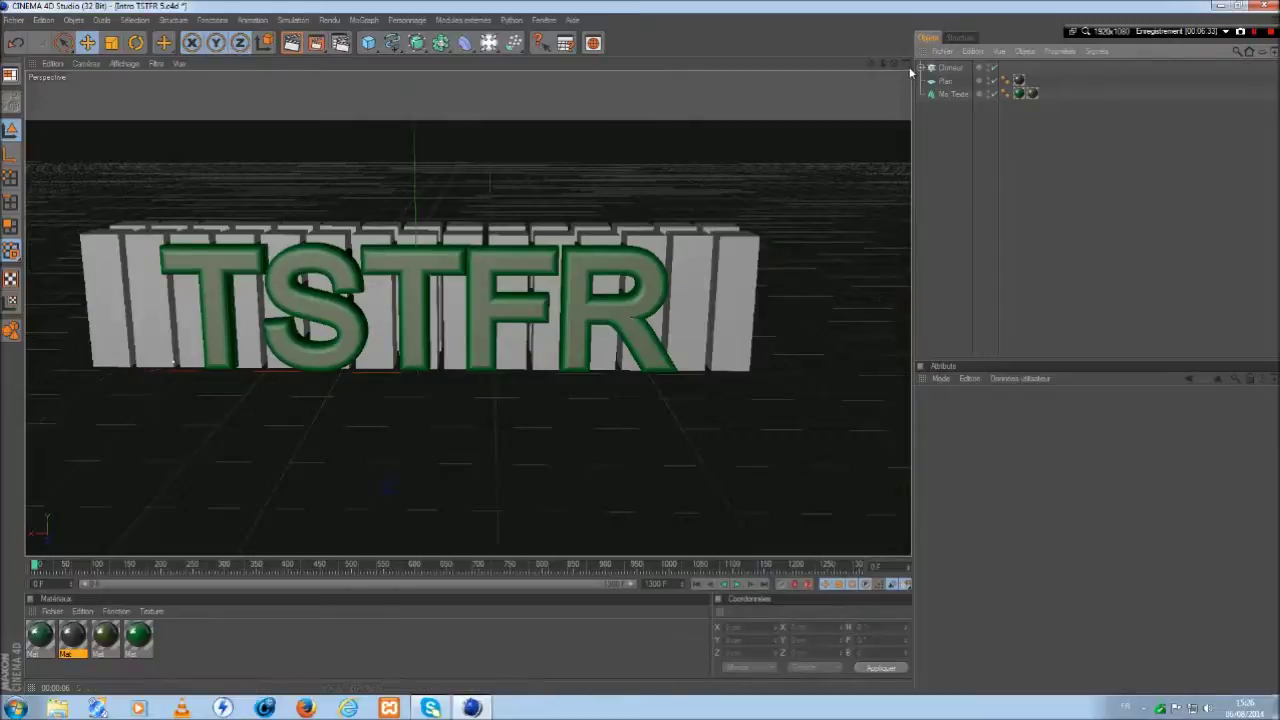
- Move the MoText away from the cubes to about Z 41 cm and adjust its height to about Y 15.2 cm
middle_click(214, 498)
left_click(228, 388)
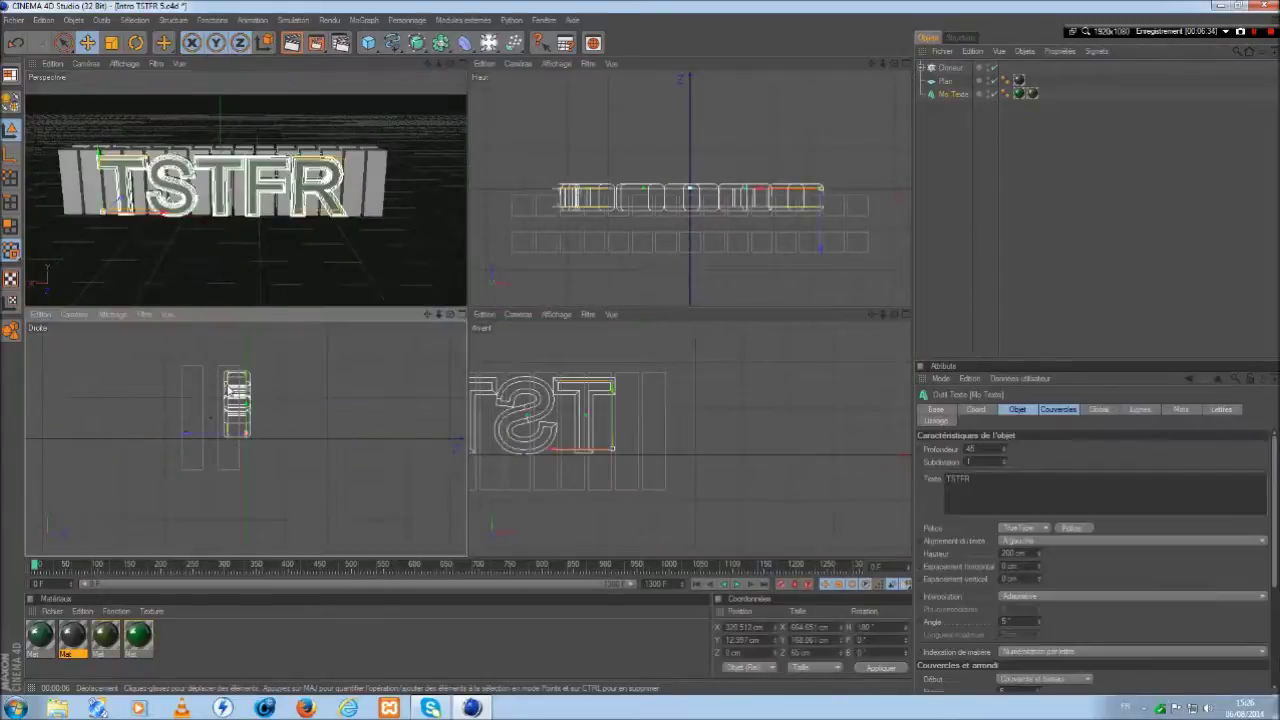
left_click_drag(189, 435, 205, 426)
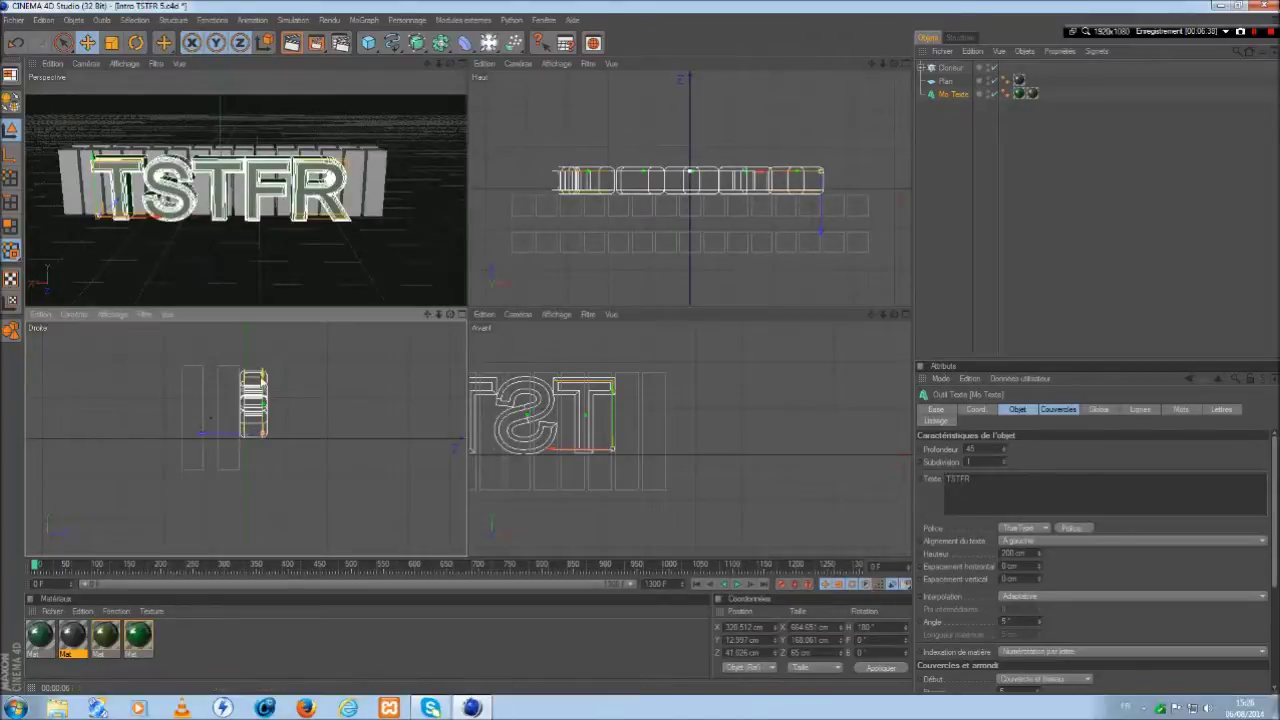
left_click_drag(263, 374, 263, 386)
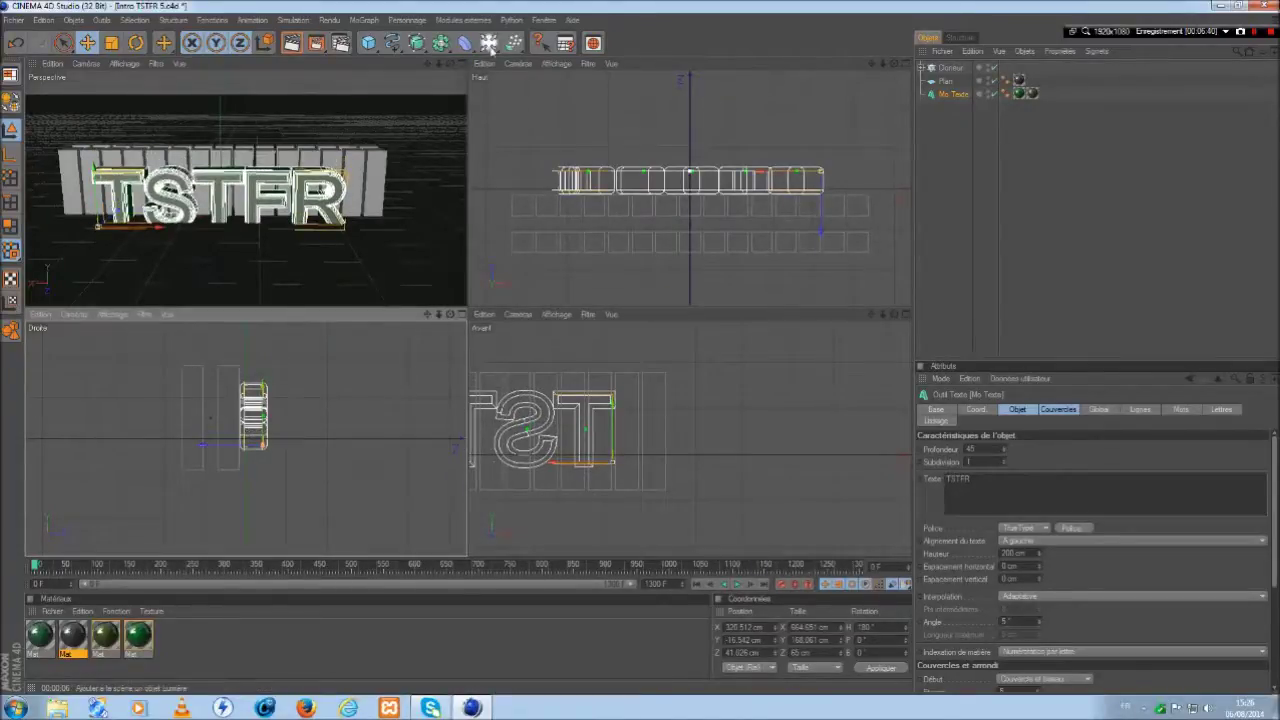
middle_click(464, 72)
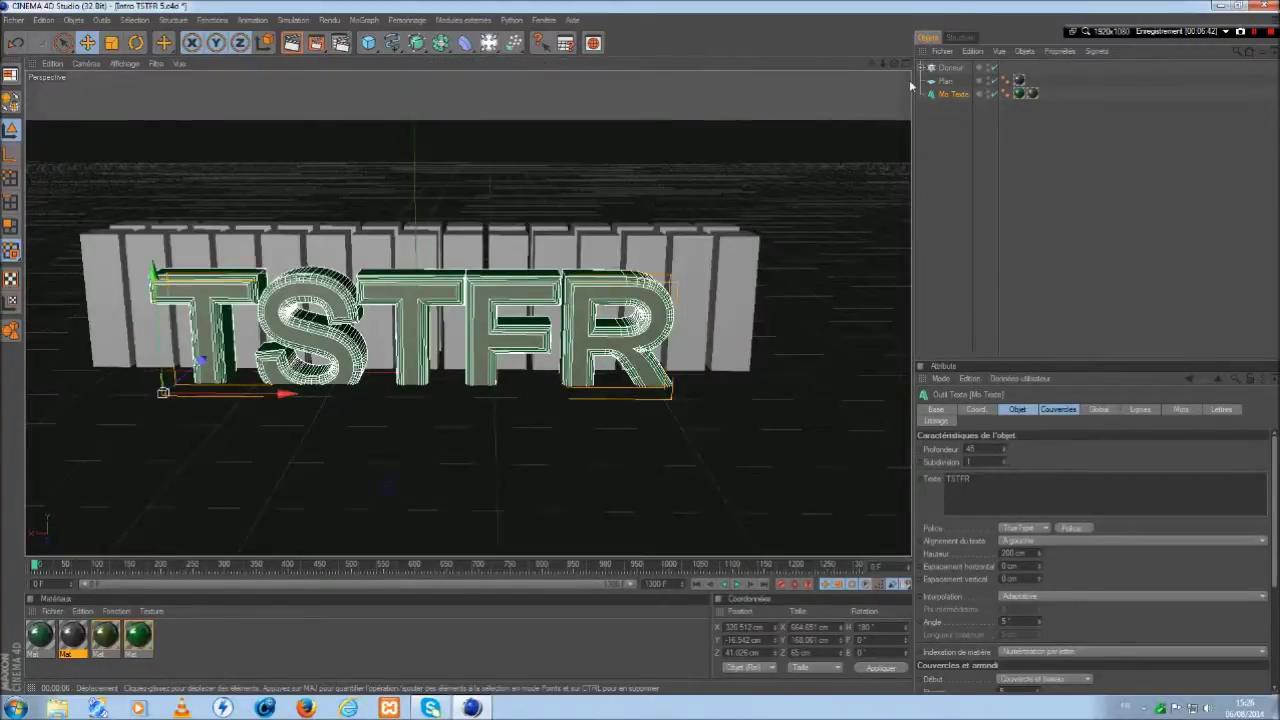
middle_click(880, 118)
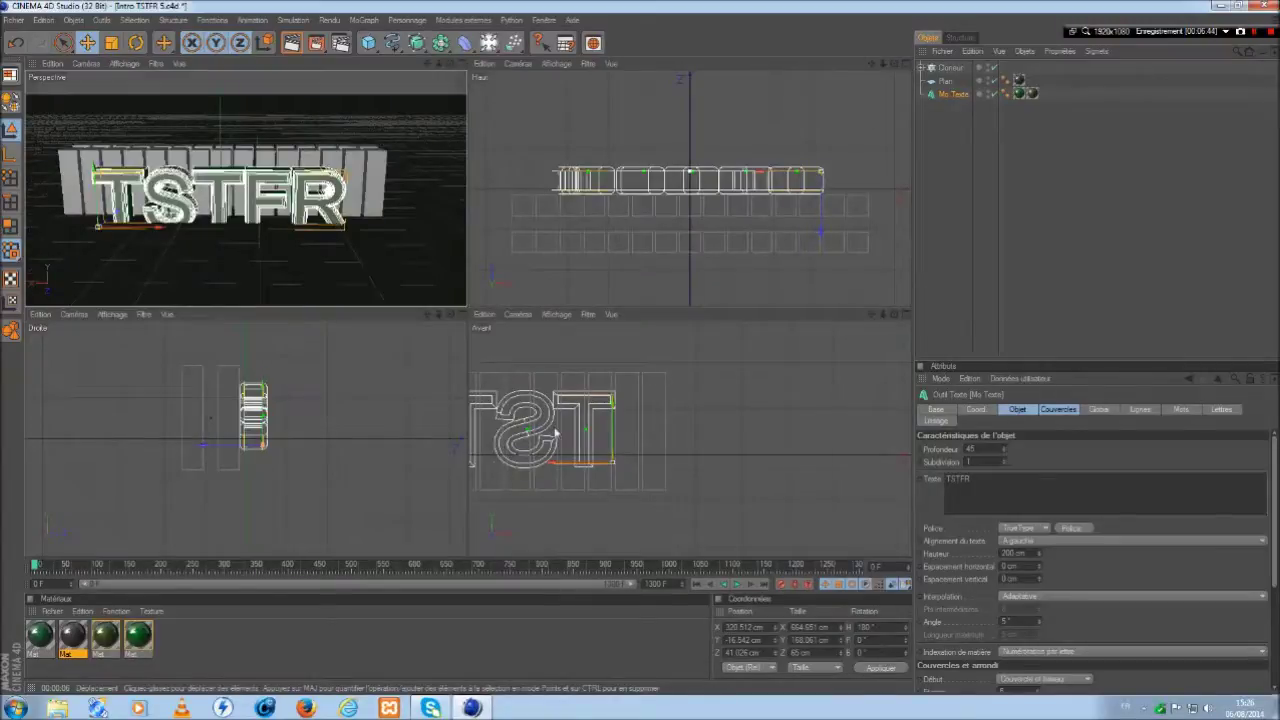
left_click_drag(614, 420, 614, 405)
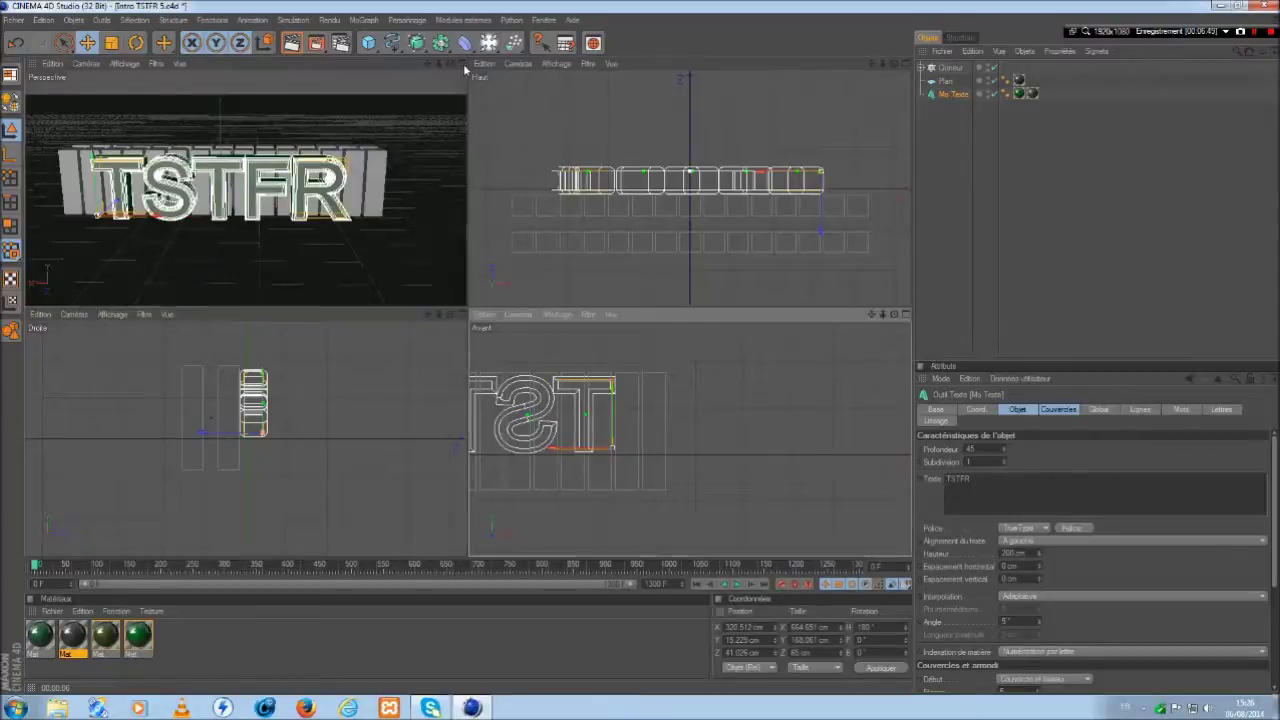
- Apply the first dark green material to the cube cloner and render a preview of the perspective view
middle_click(396, 267)
left_click_drag(894, 63, 950, 55)
left_click_drag(872, 64, 1011, 66)
scroll(828, 142, "up", 1)
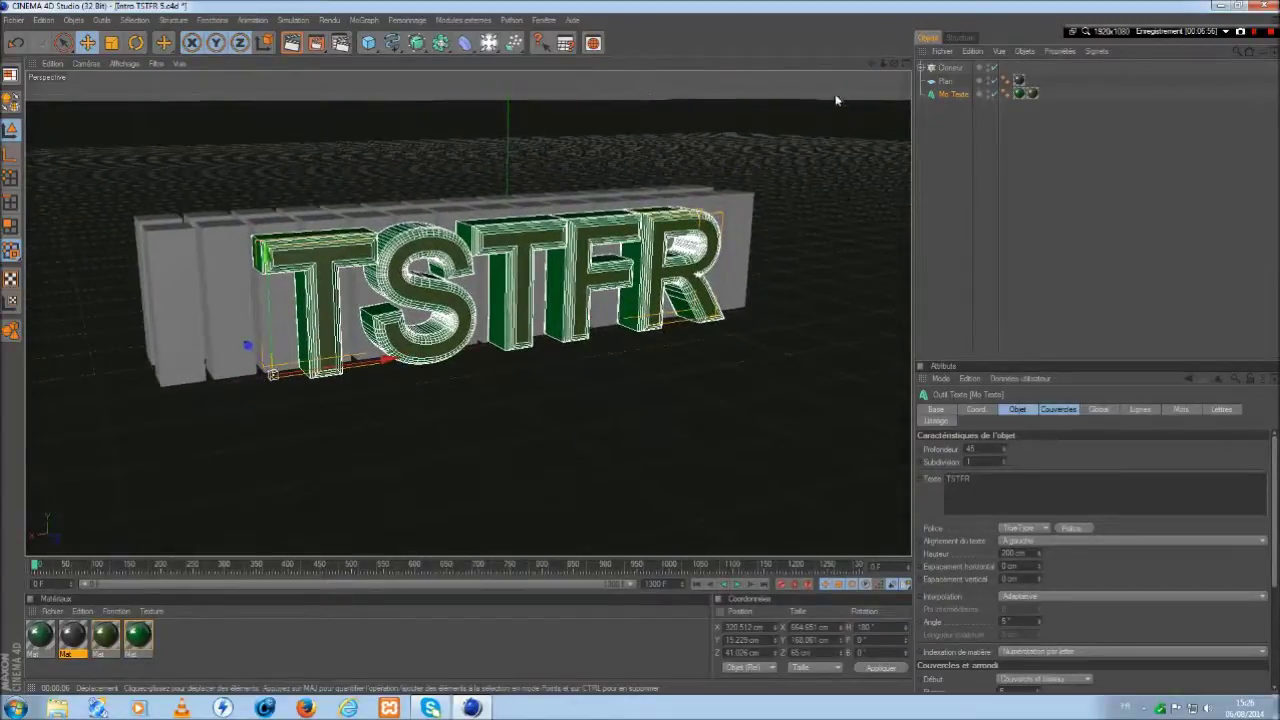
left_click_drag(871, 63, 859, 64)
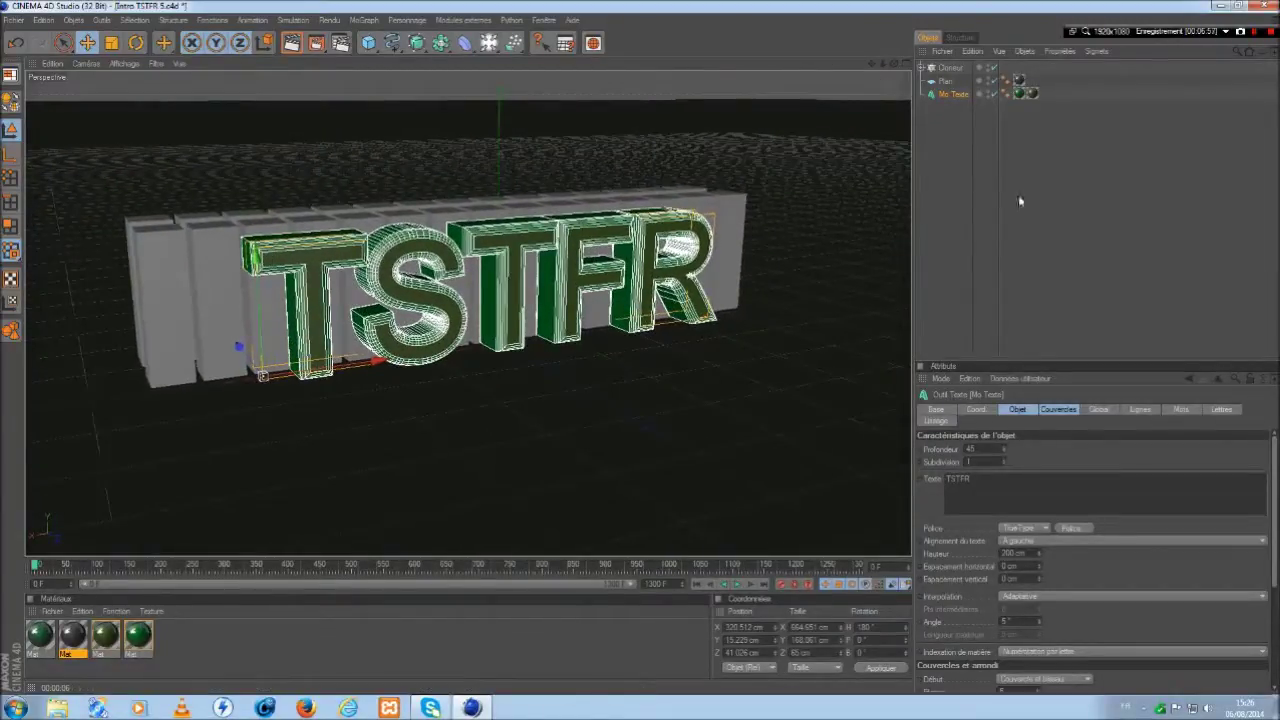
left_click(965, 194)
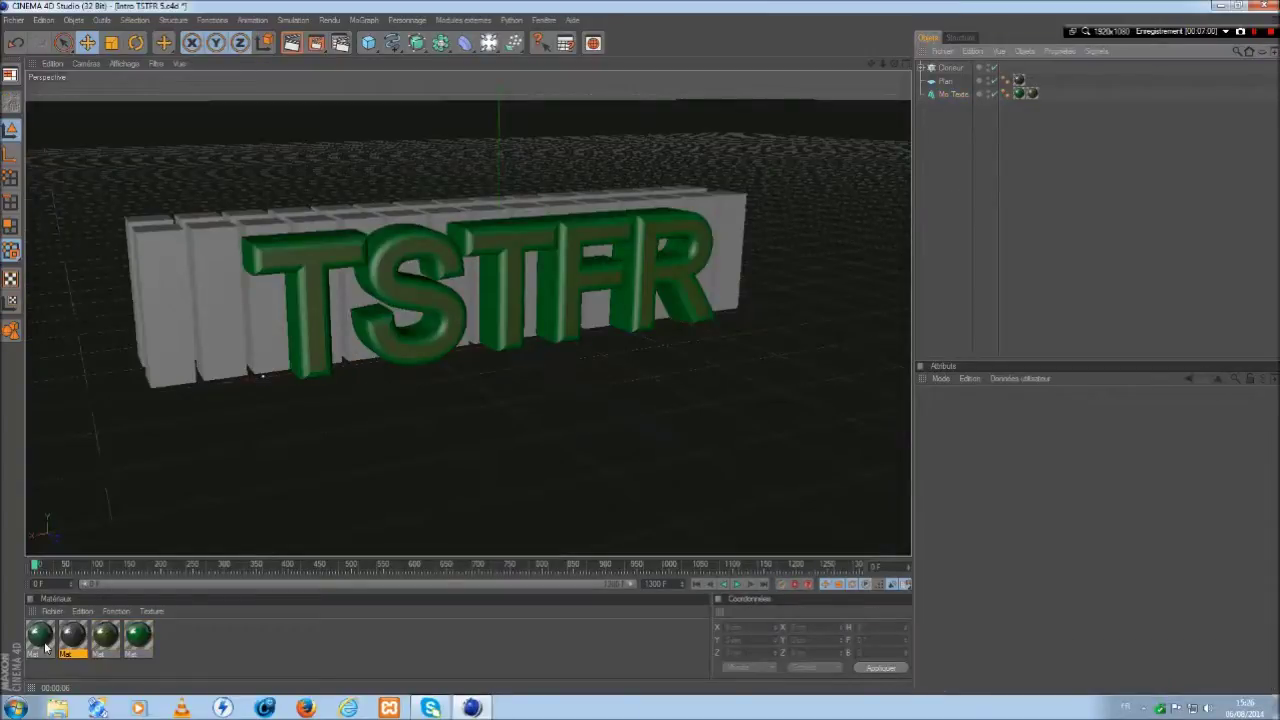
left_click_drag(38, 638, 162, 314)
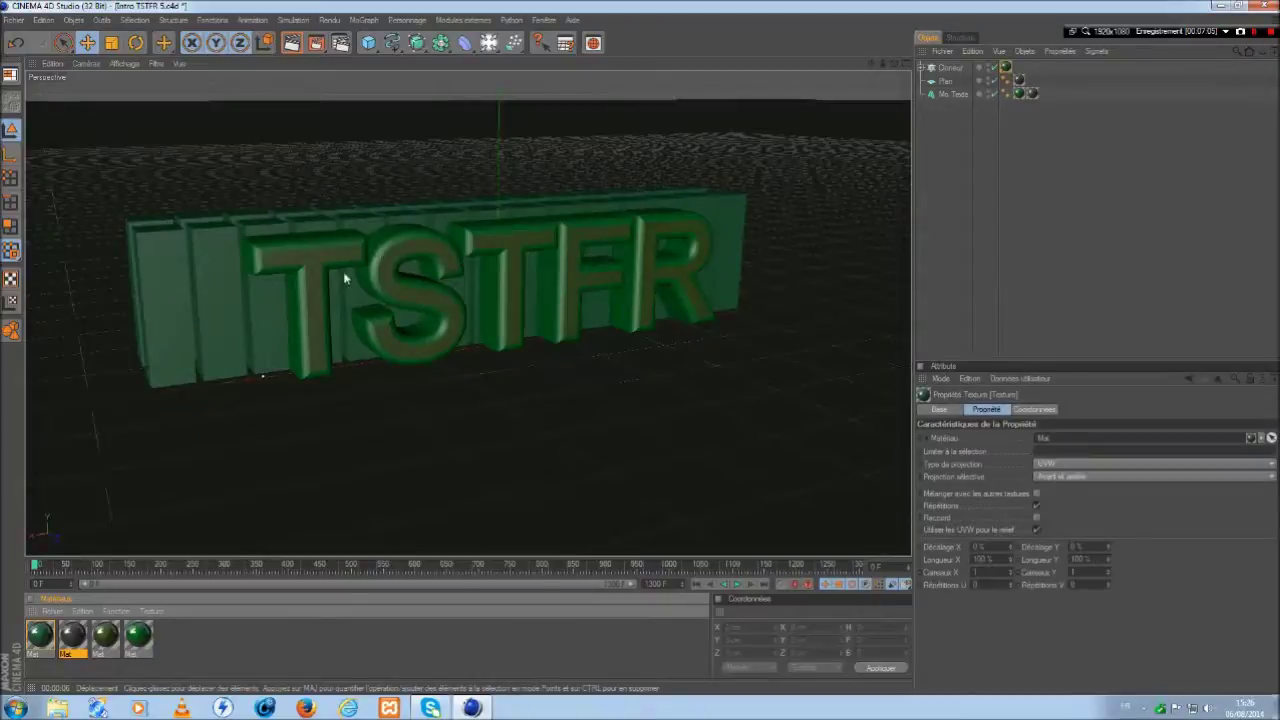
left_click(949, 197)
left_click(291, 42)
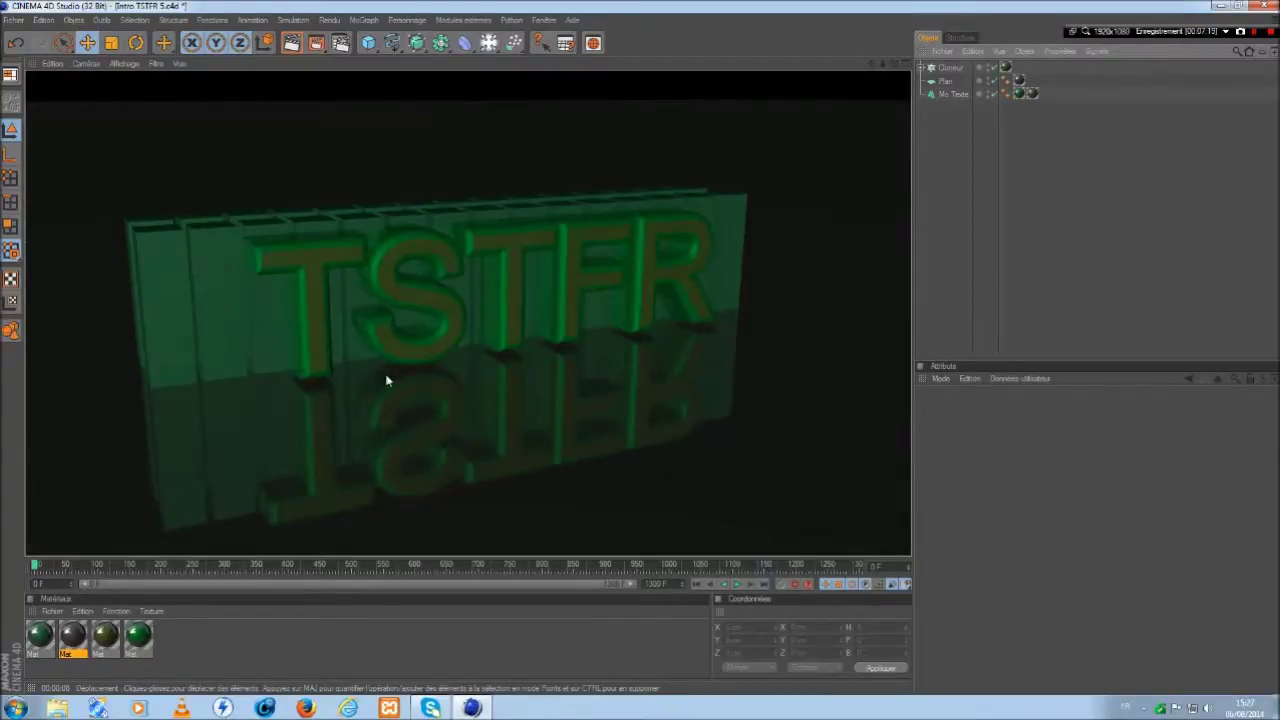
left_click(938, 199)
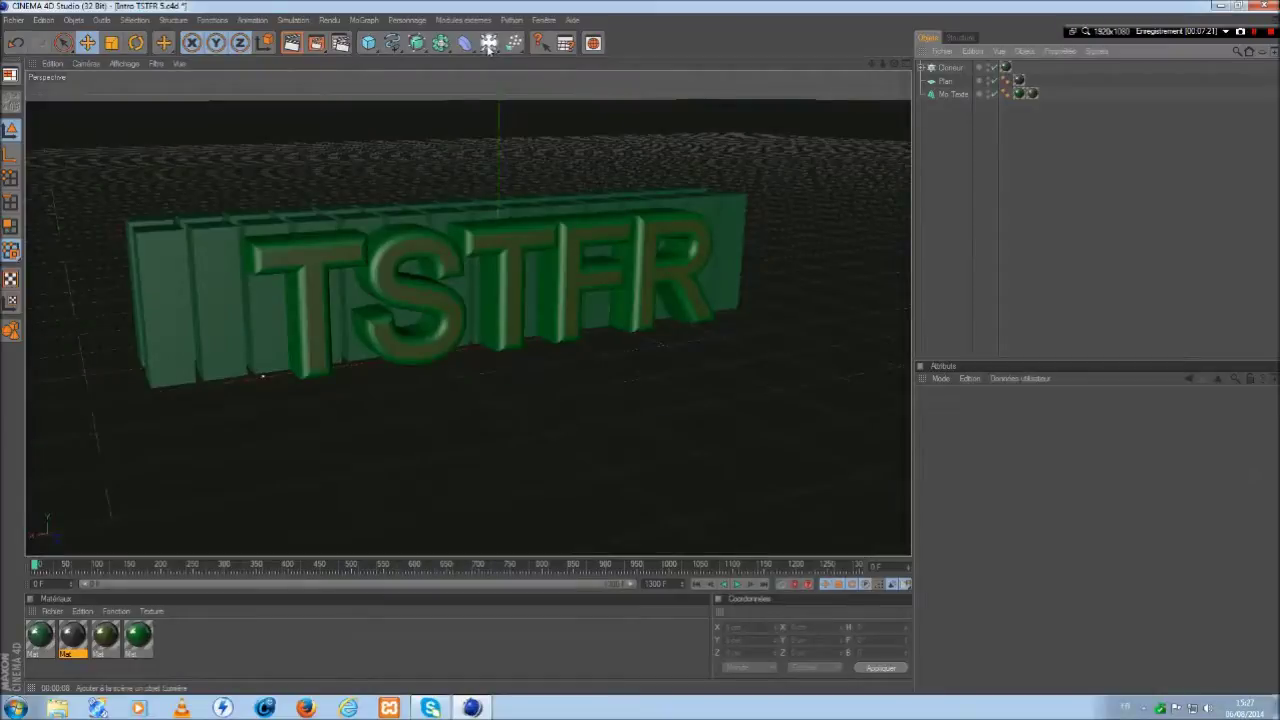
- Add an omni light and raise it in front of the text, shifting it along X to about -42 cm
left_click(488, 43)
left_click_drag(559, 377, 708, 456)
left_click_drag(628, 318, 634, 115)
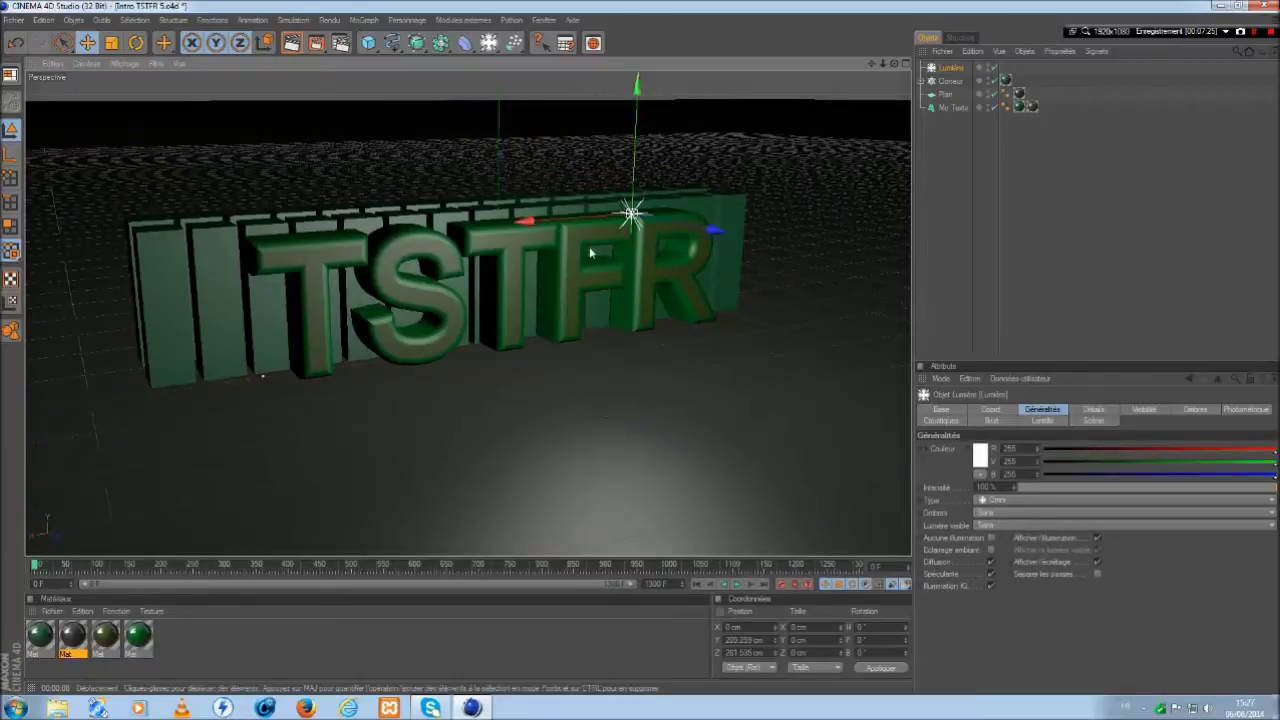
left_click_drag(525, 221, 563, 219)
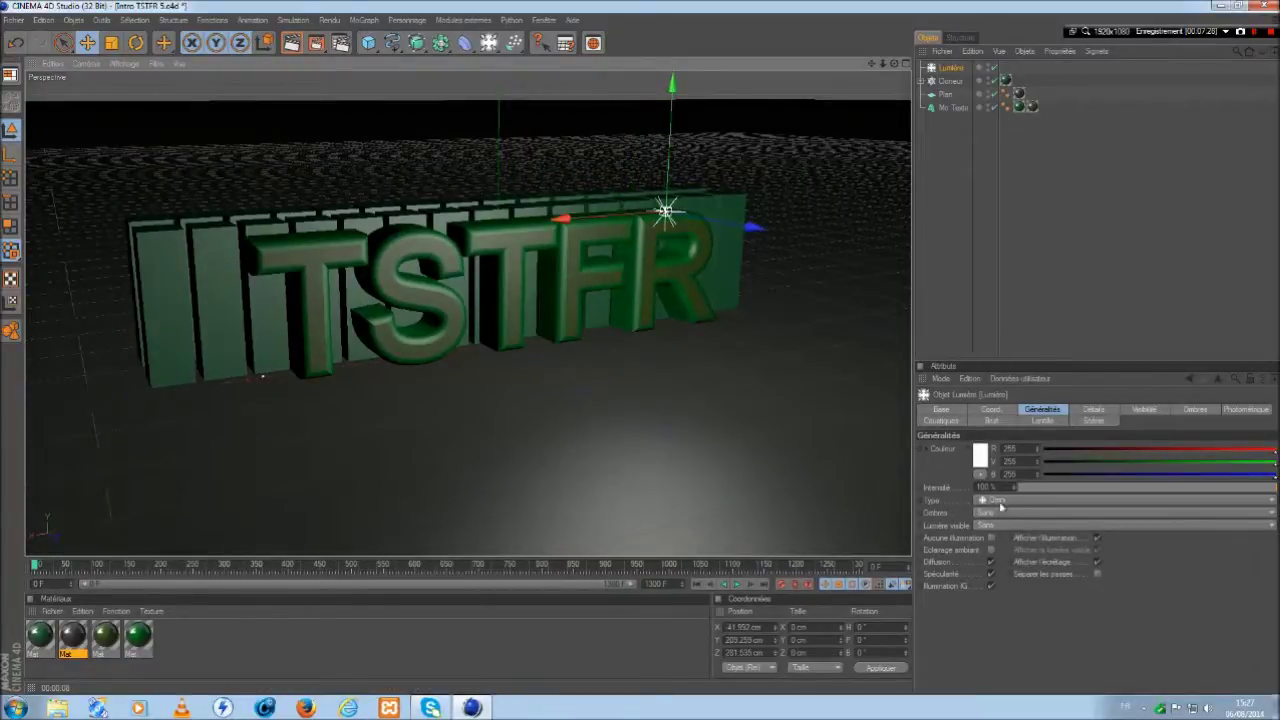
- Give the light soft shadow maps, shift it slightly further along X and render a preview of the view
left_click(1000, 512)
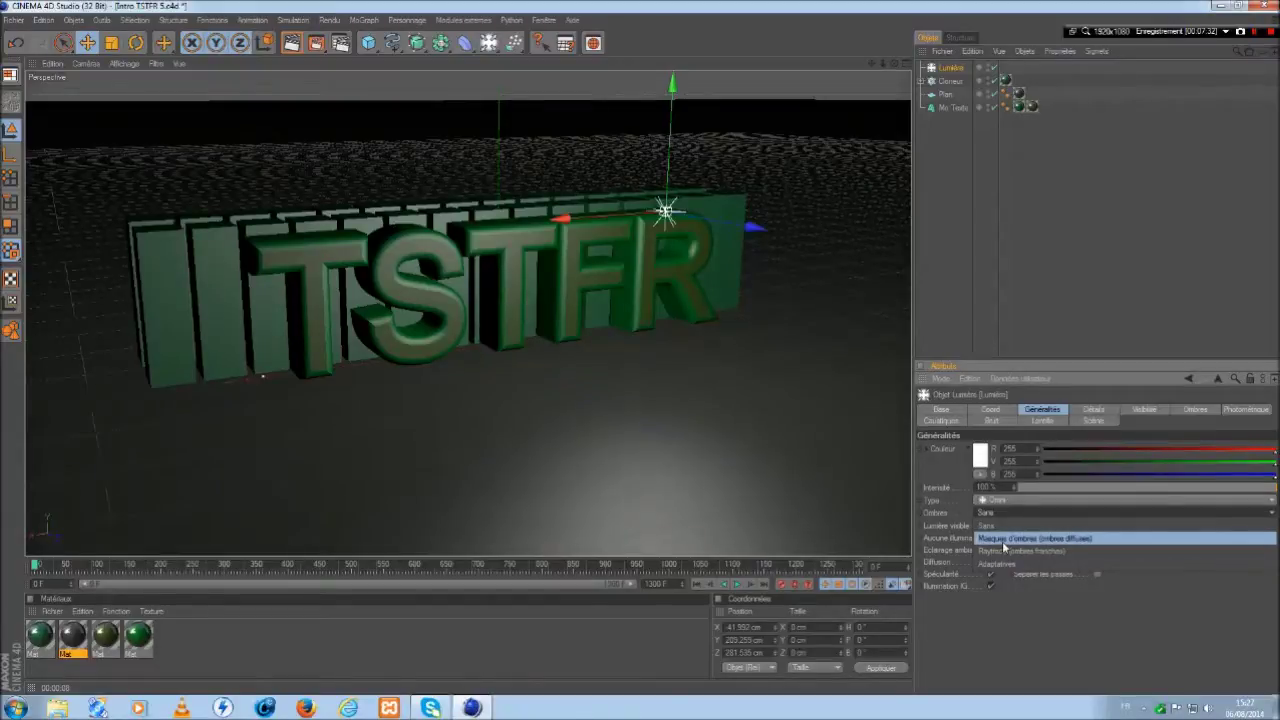
left_click(1003, 540)
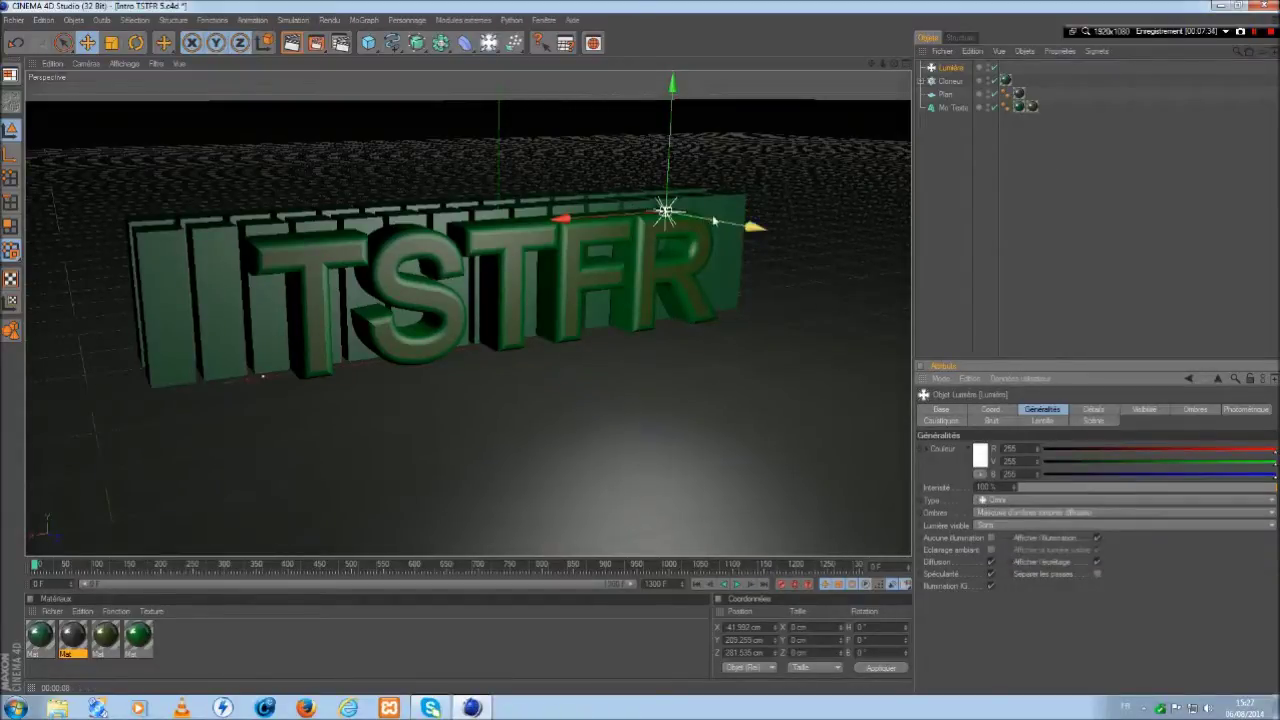
left_click_drag(567, 219, 584, 218)
left_click(928, 178)
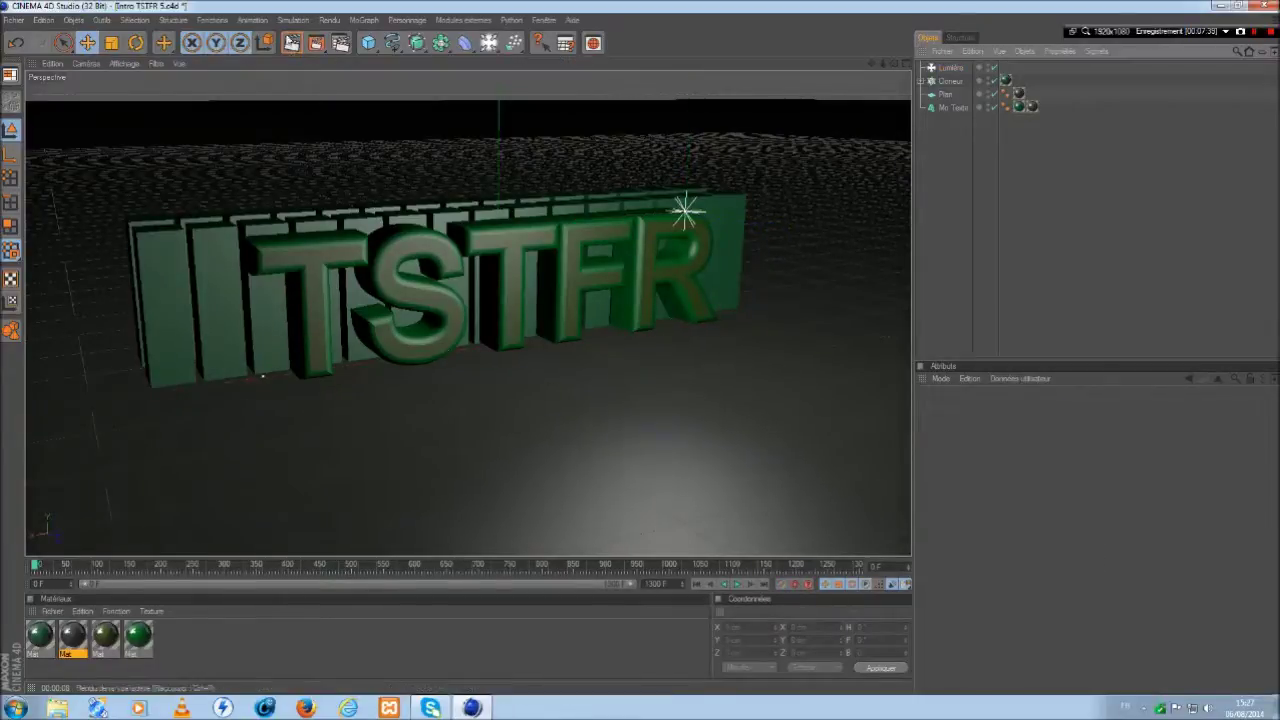
left_click(291, 44)
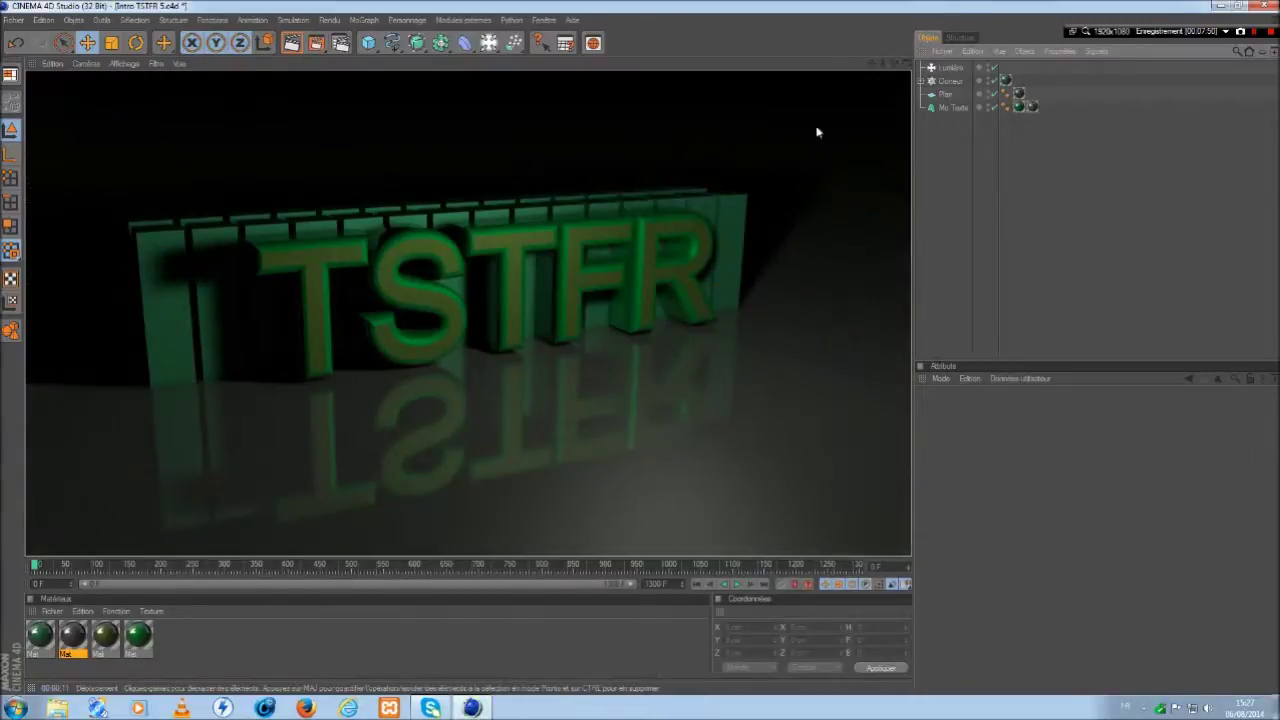
- Reposition the light nearer the middle of the text, at about X 74 cm and Z 212 cm
left_click(949, 67)
left_click_drag(765, 228, 657, 250)
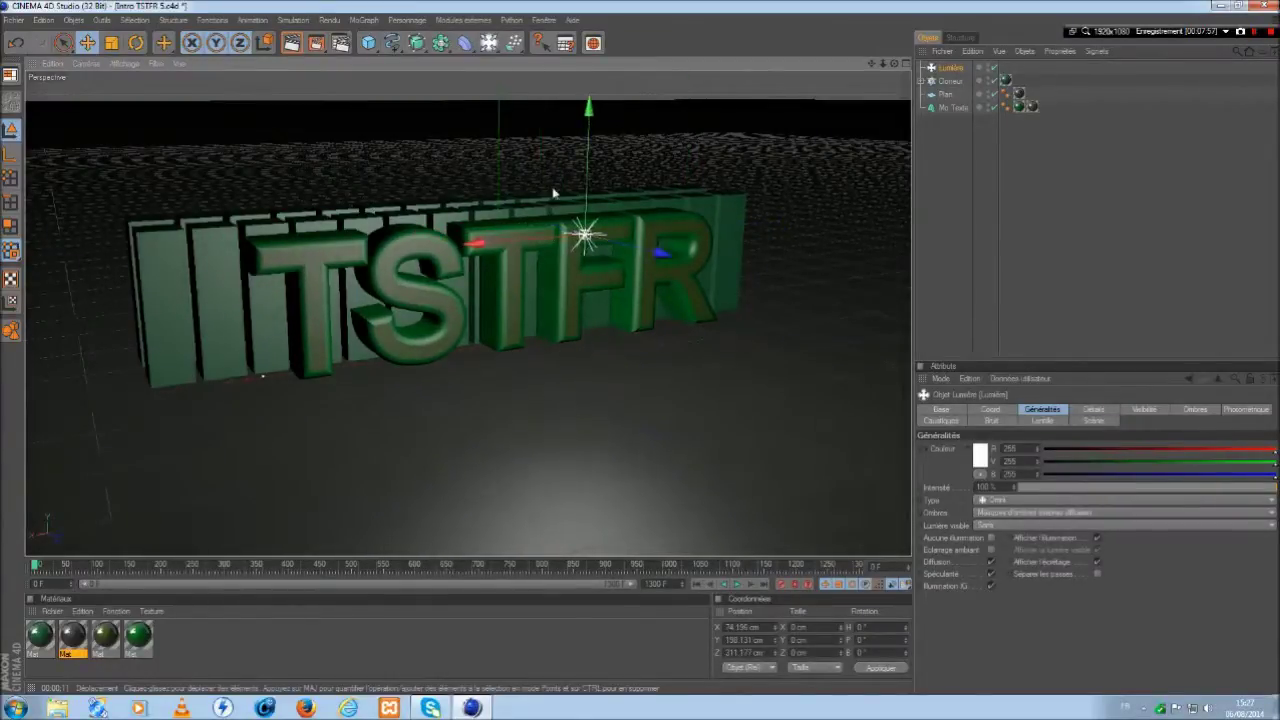
- Raise the light to about Y 221 cm, shift it to about Z 332 cm, and render a preview of the view
left_click_drag(584, 185, 584, 163)
left_click_drag(627, 224, 636, 226)
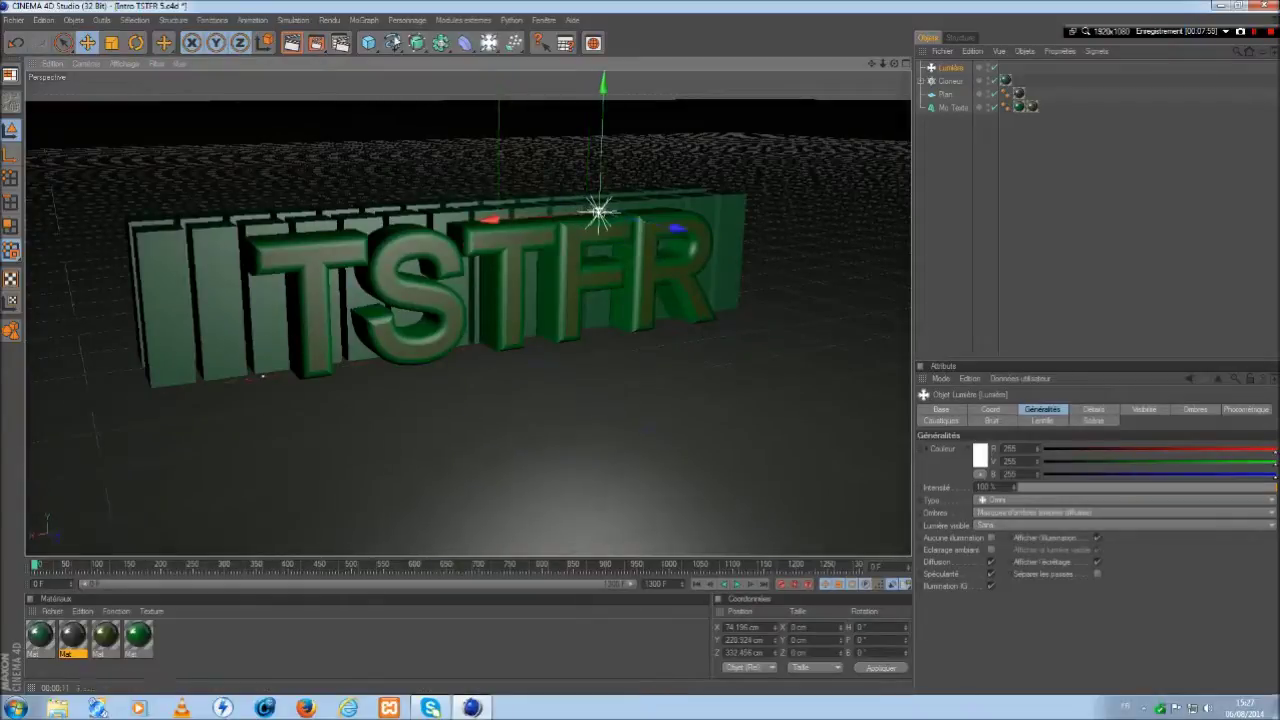
left_click(299, 44)
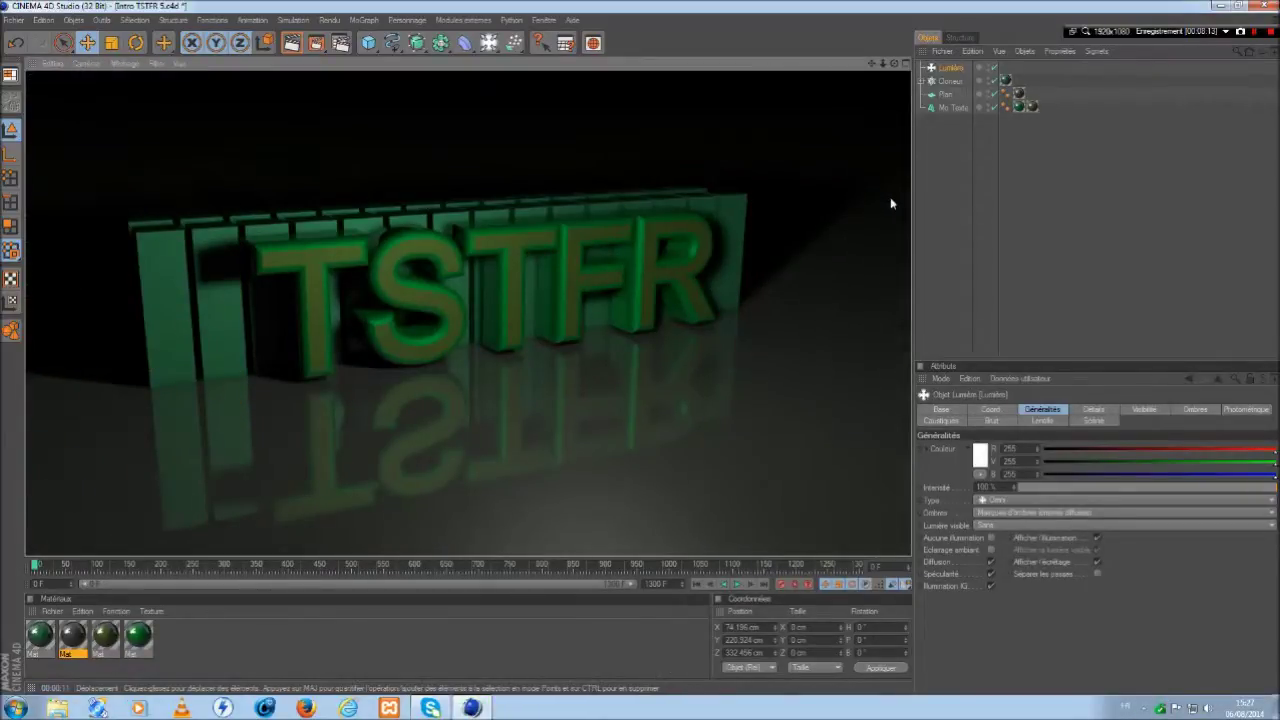
left_click(945, 178)
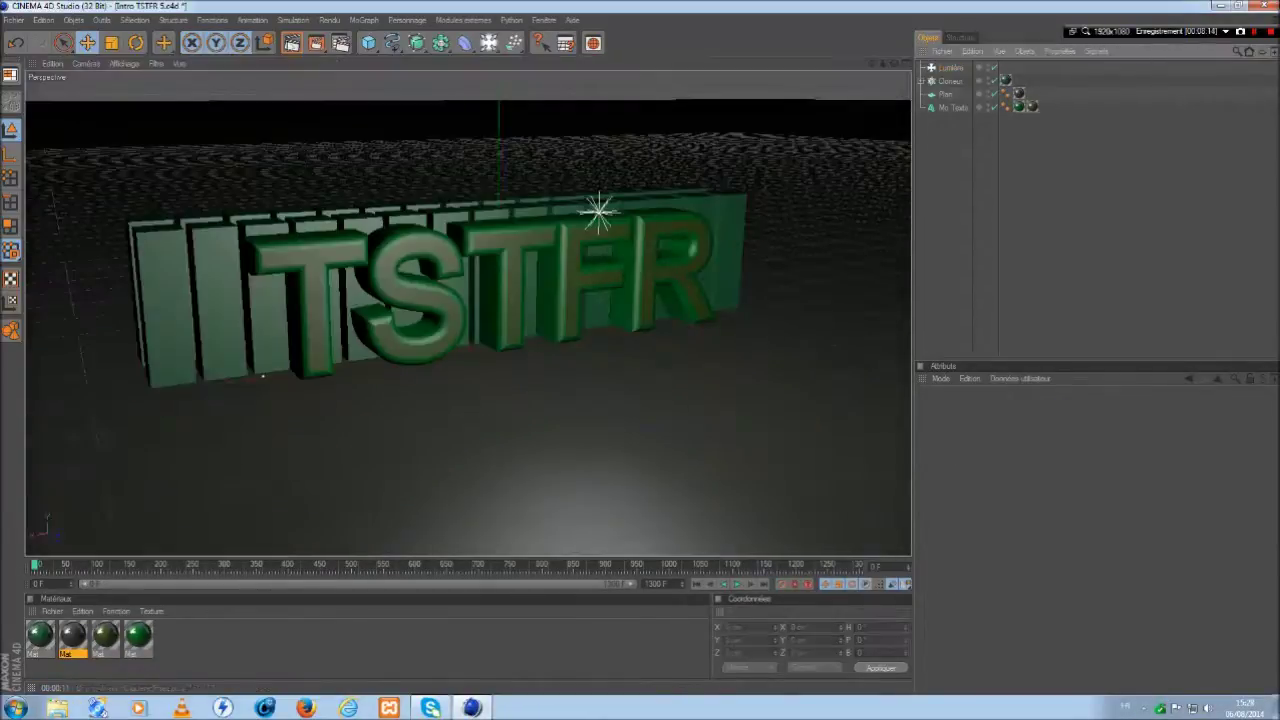
- Open the render settings at the output options
left_click(340, 42)
left_click_drag(365, 43, 568, 403)
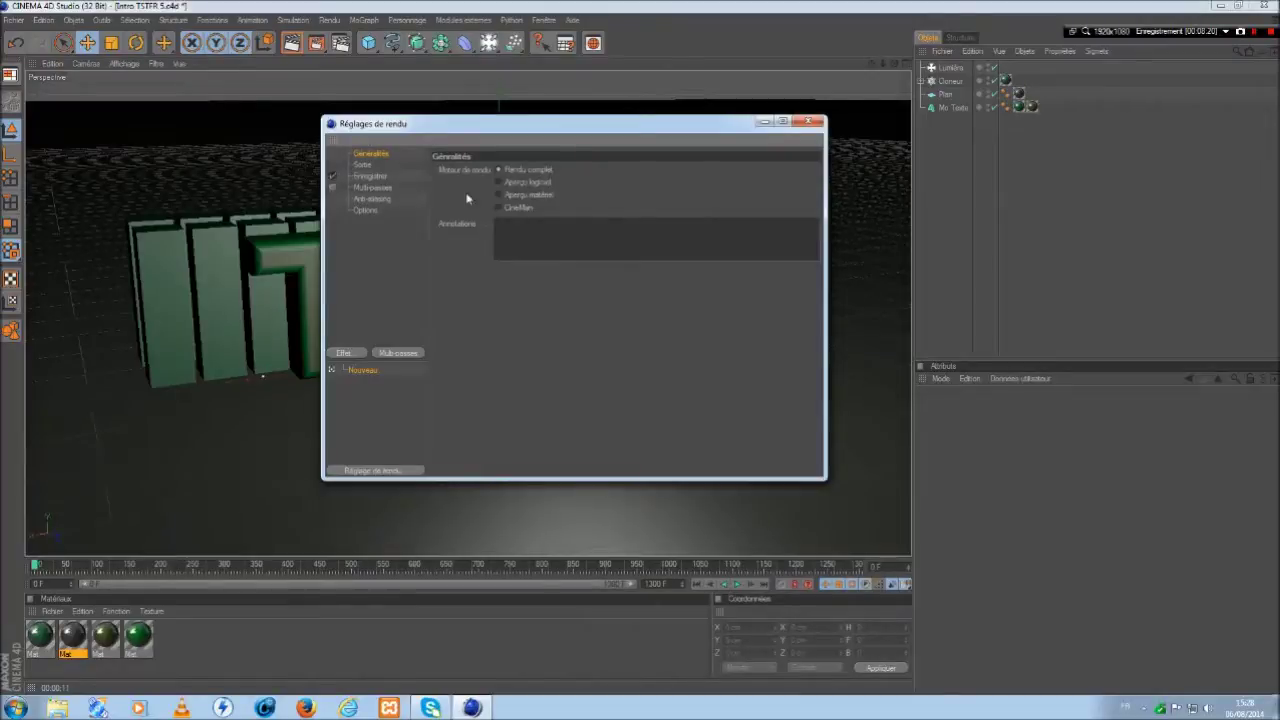
left_click(368, 165)
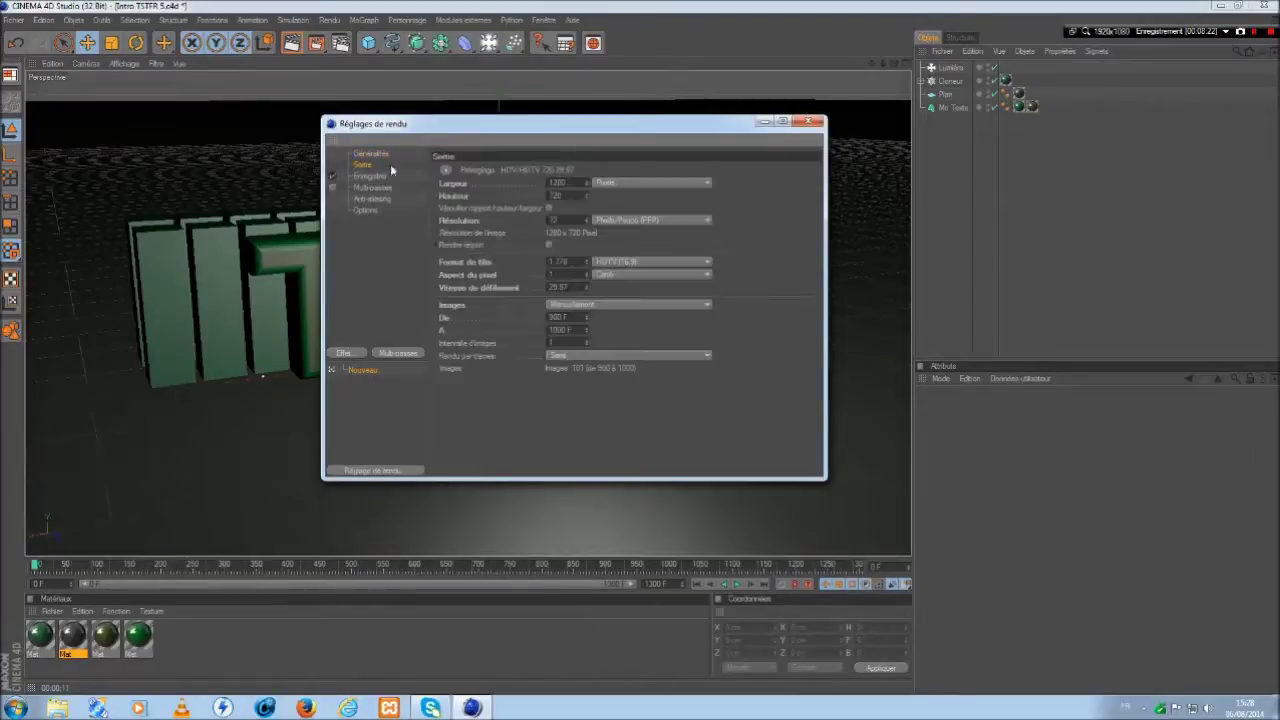
- Review the film/video output presets, the film format choices and the save options in the render settings
left_click(443, 172)
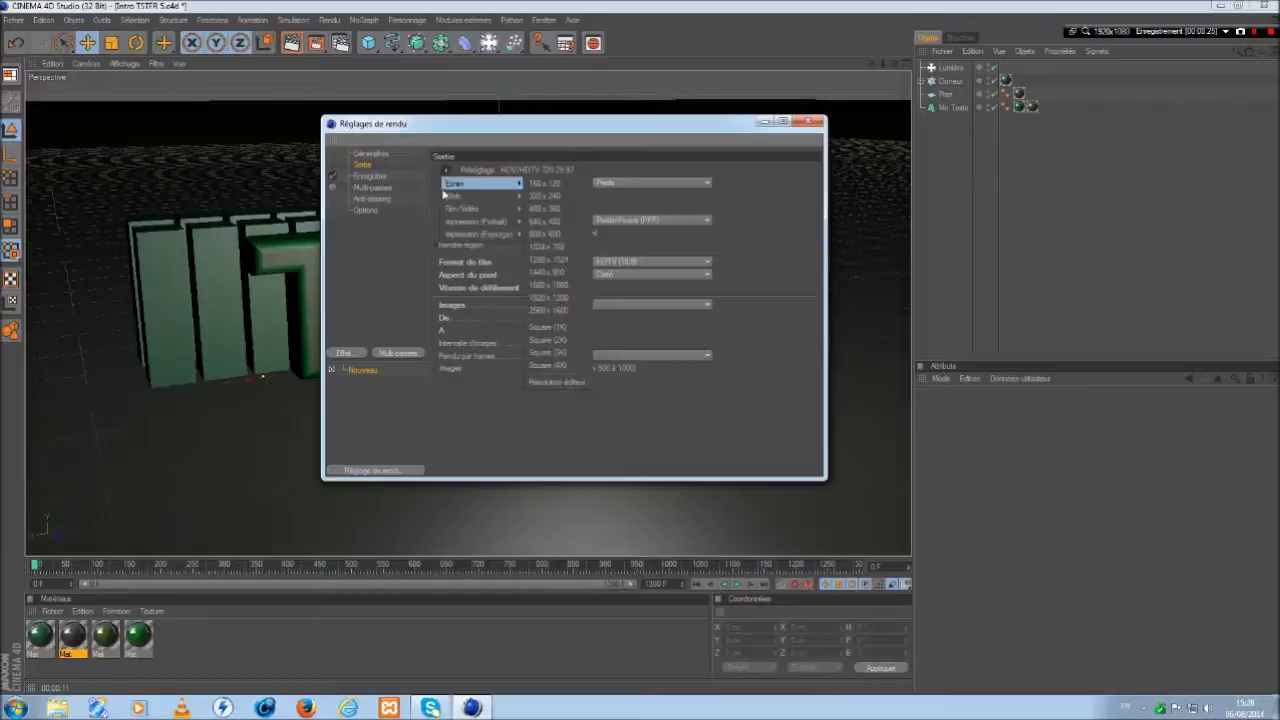
mouse_move(462, 208)
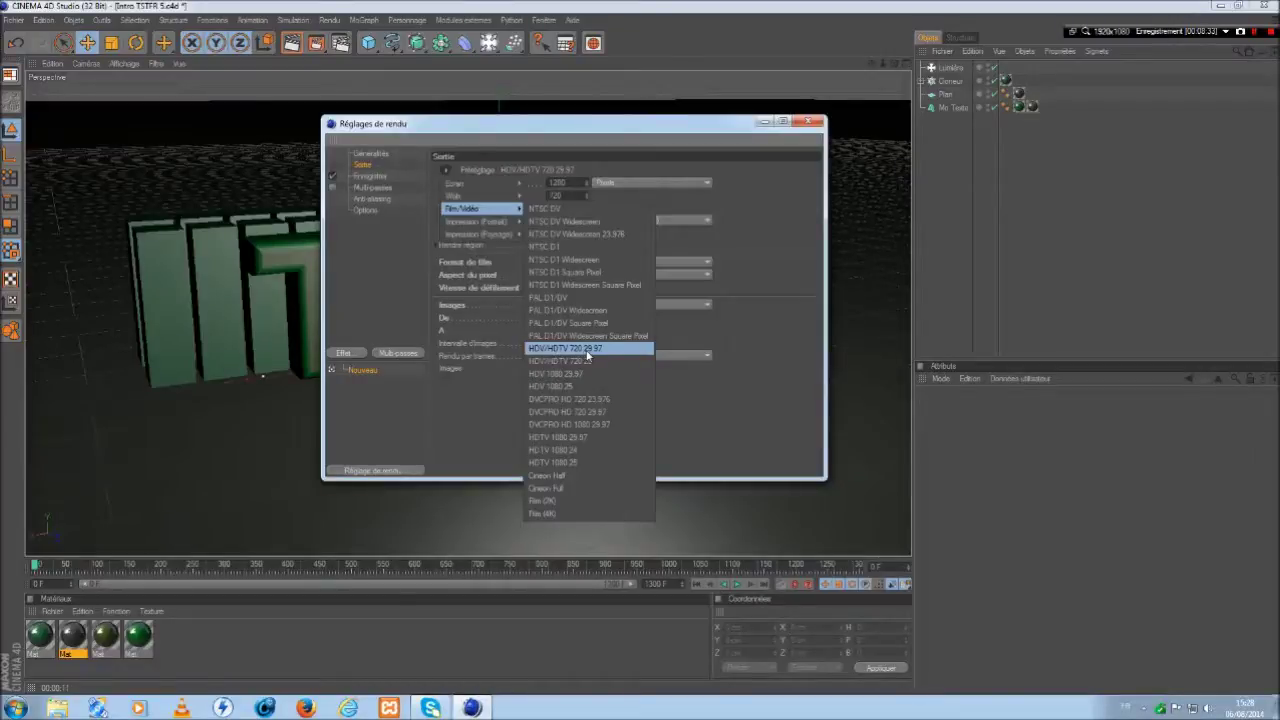
left_click(780, 304)
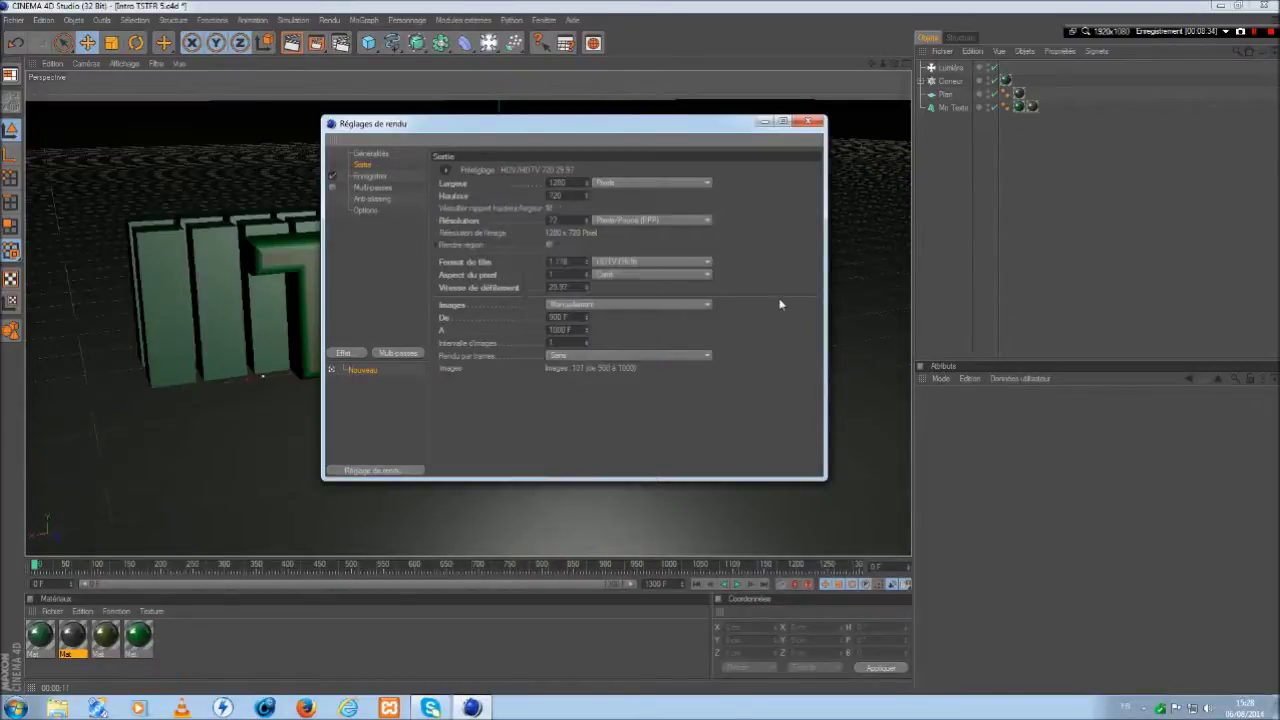
left_click(628, 262)
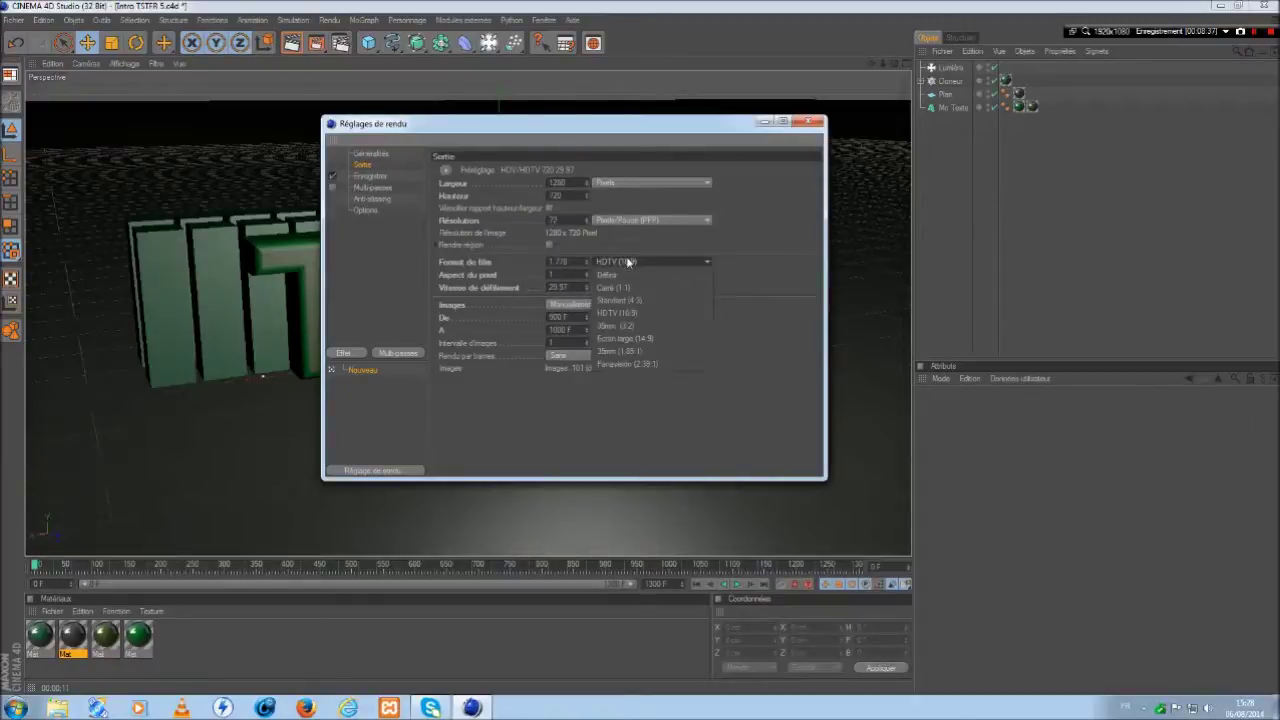
left_click(764, 260)
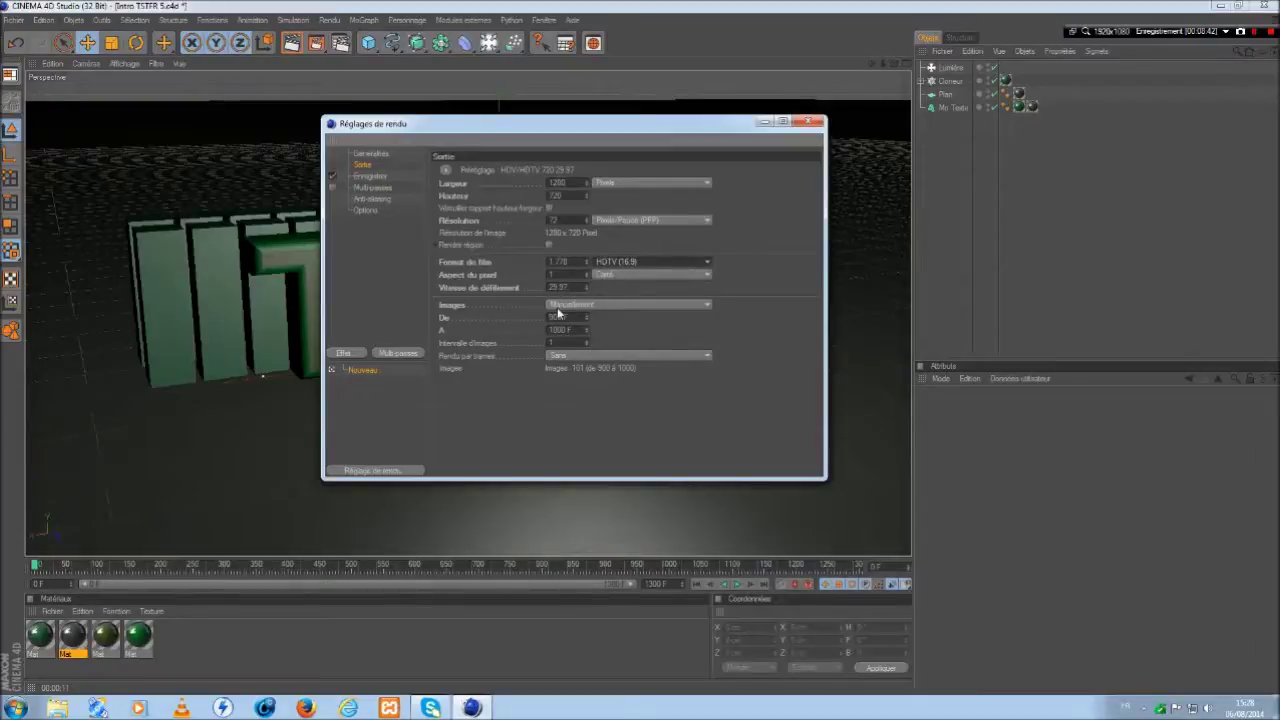
left_click(368, 176)
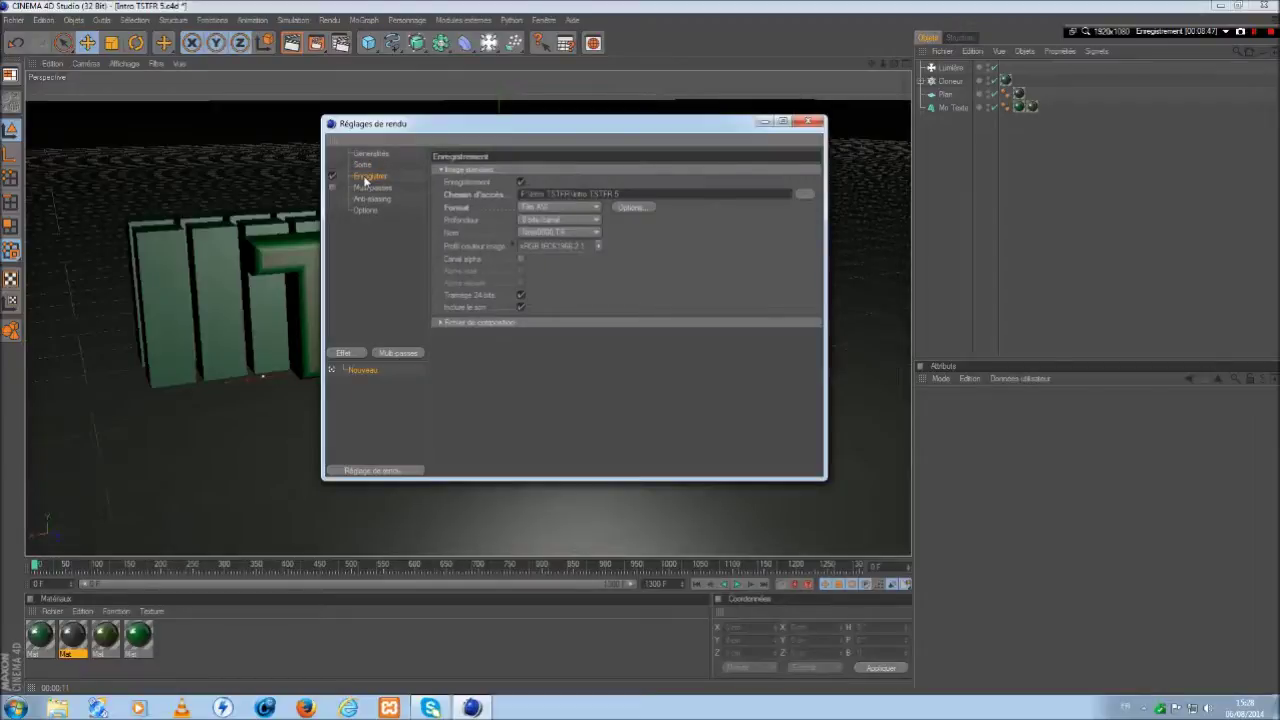
left_click(370, 155)
- Set the output frame range to all frames (Toutes les images)
left_click(366, 166)
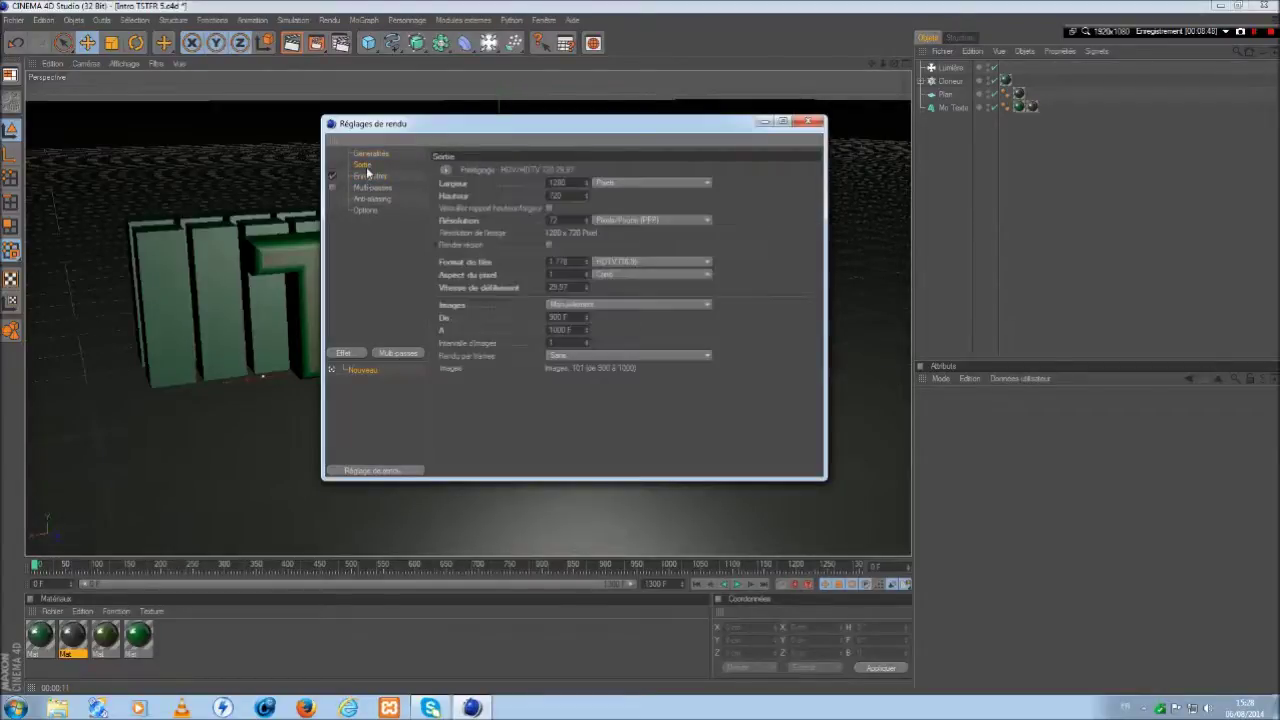
left_click(584, 305)
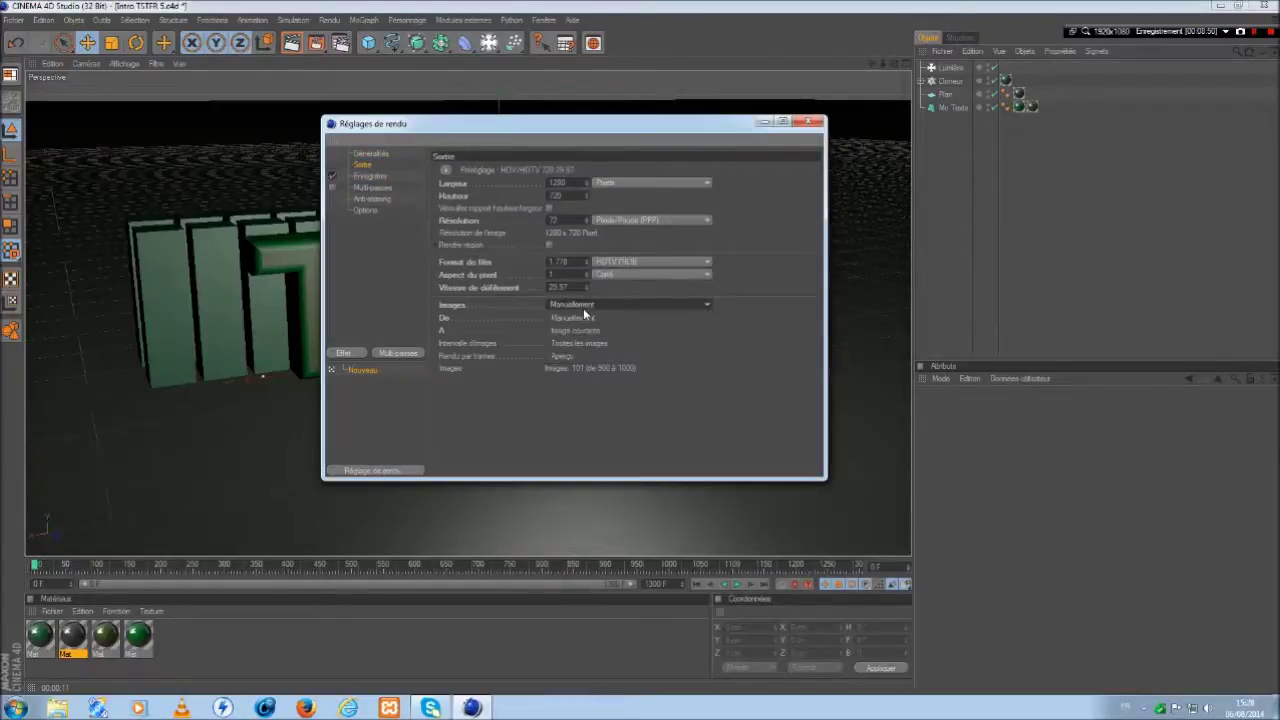
left_click(585, 316)
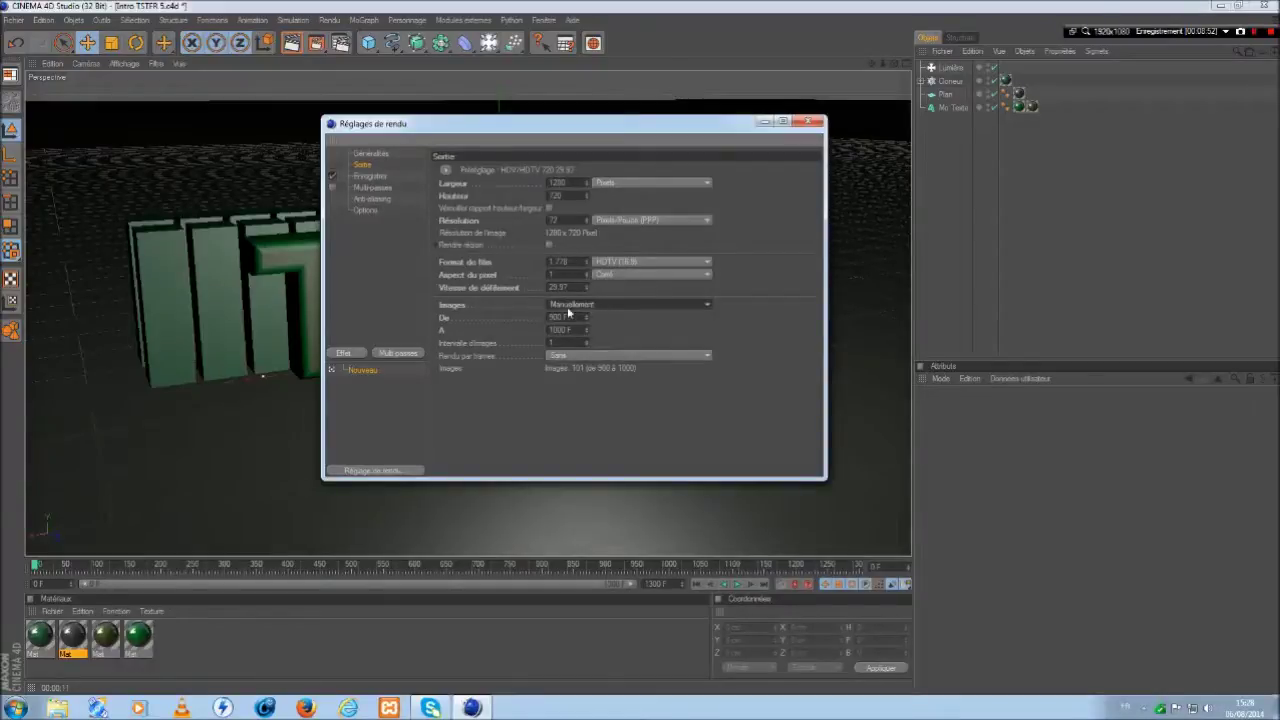
left_click(600, 306)
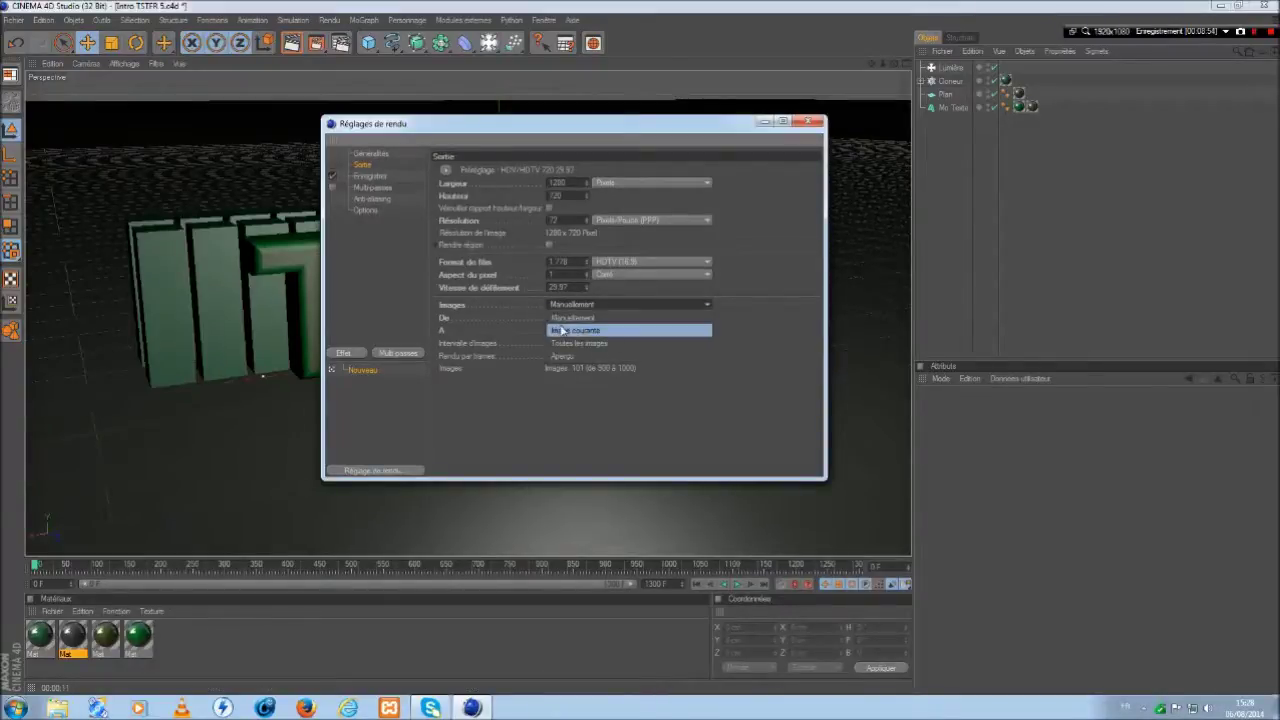
left_click(572, 305)
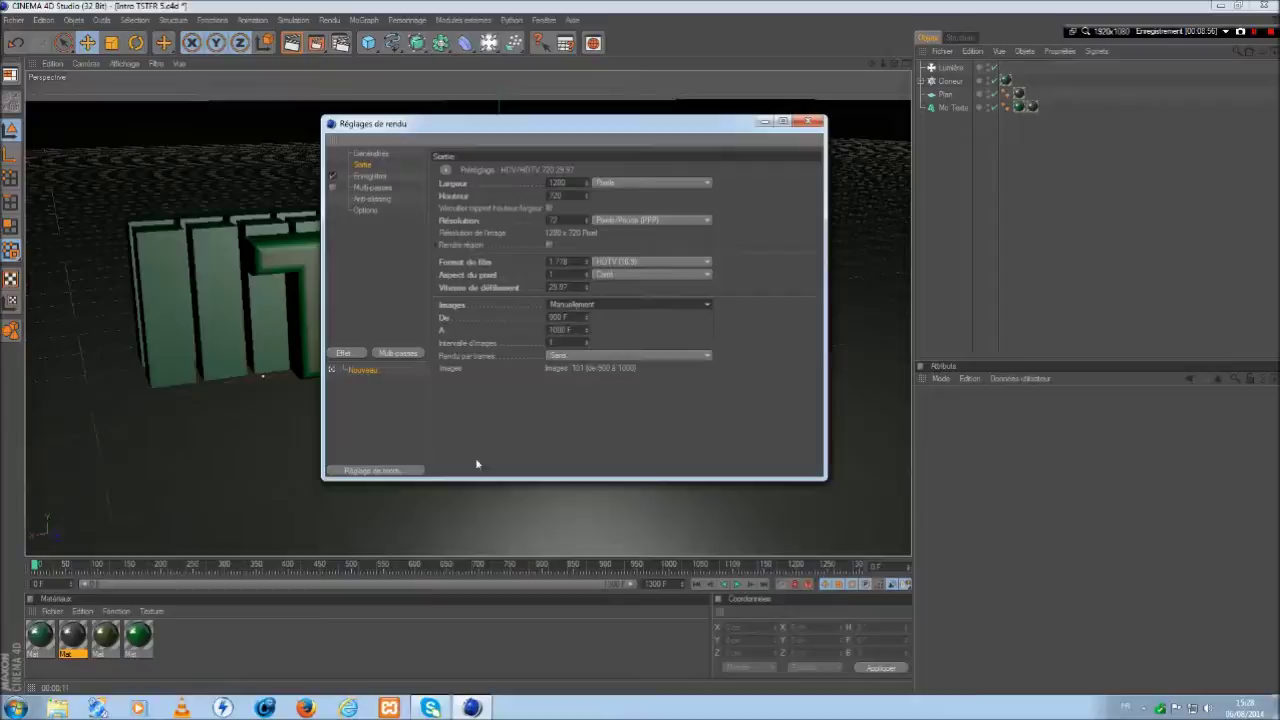
left_click(604, 306)
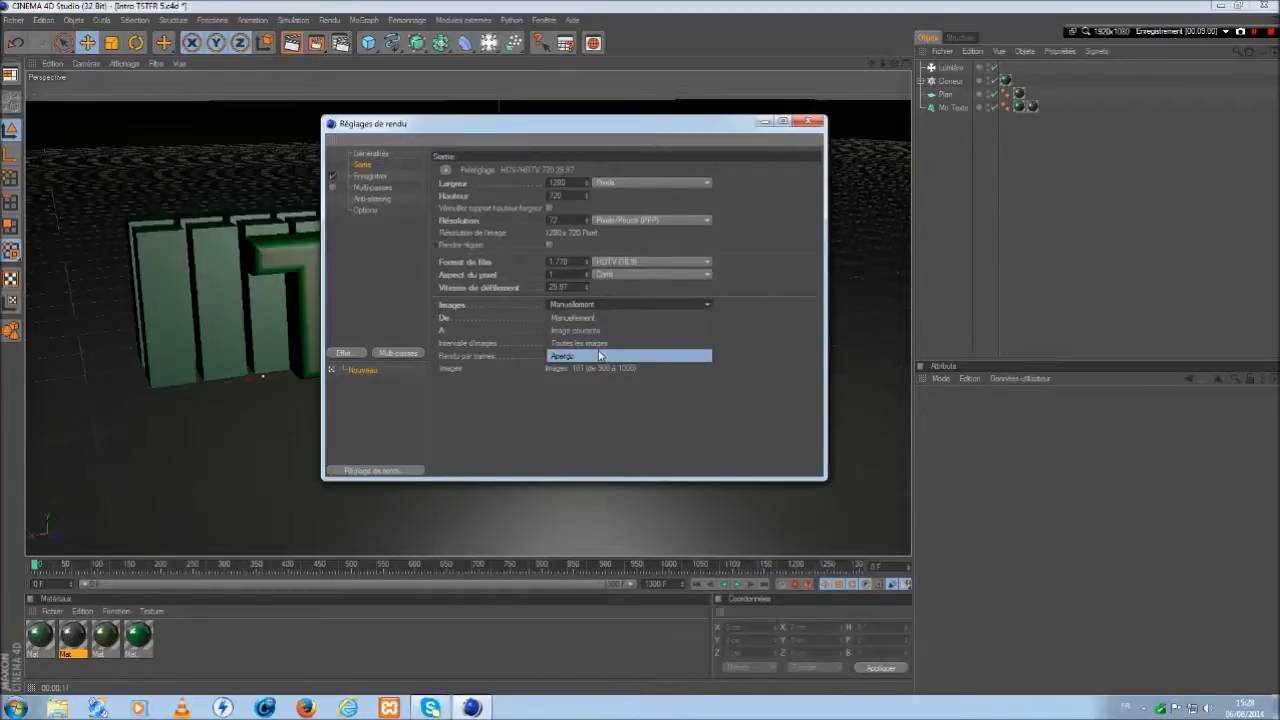
left_click(598, 344)
left_click(596, 308)
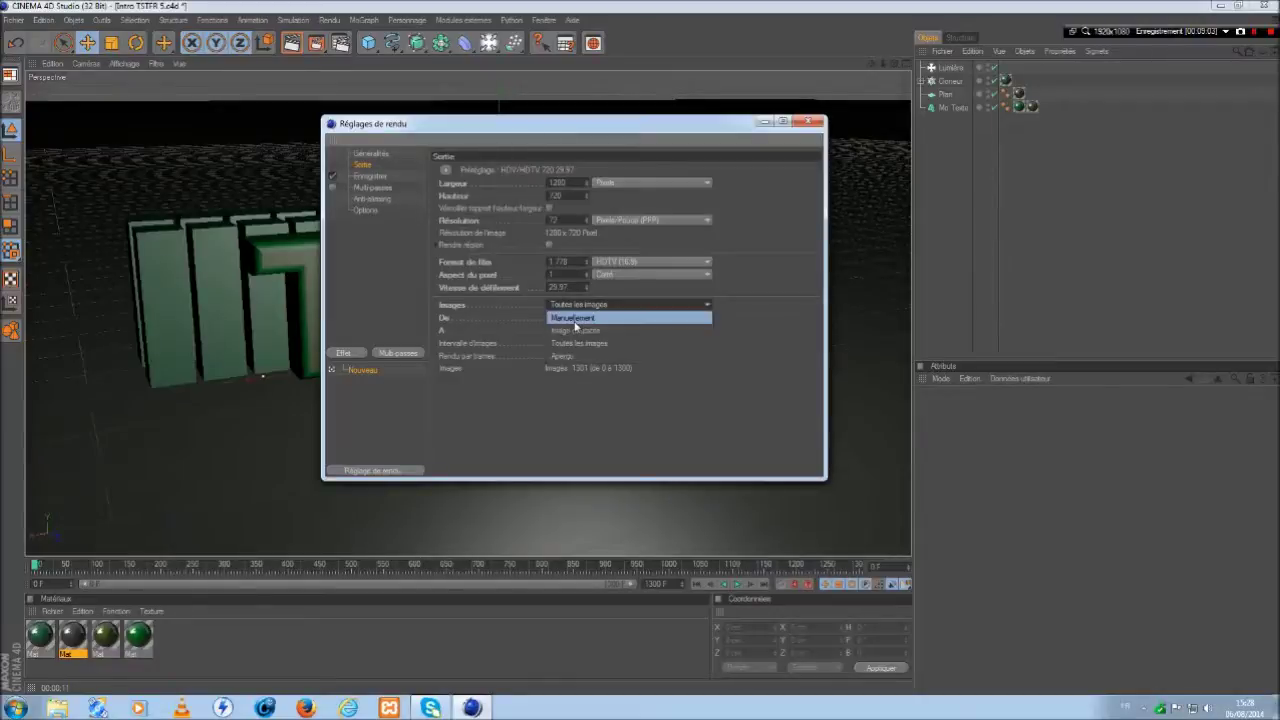
left_click(576, 319)
left_click(590, 308)
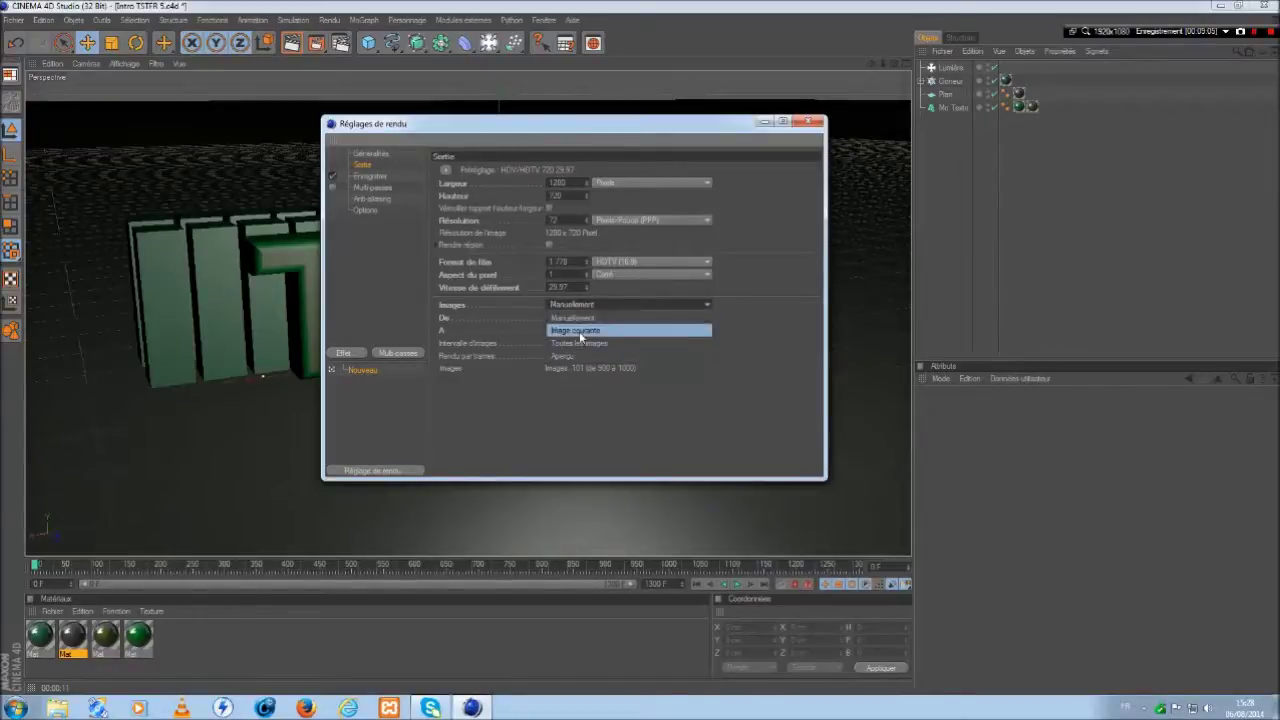
left_click(577, 344)
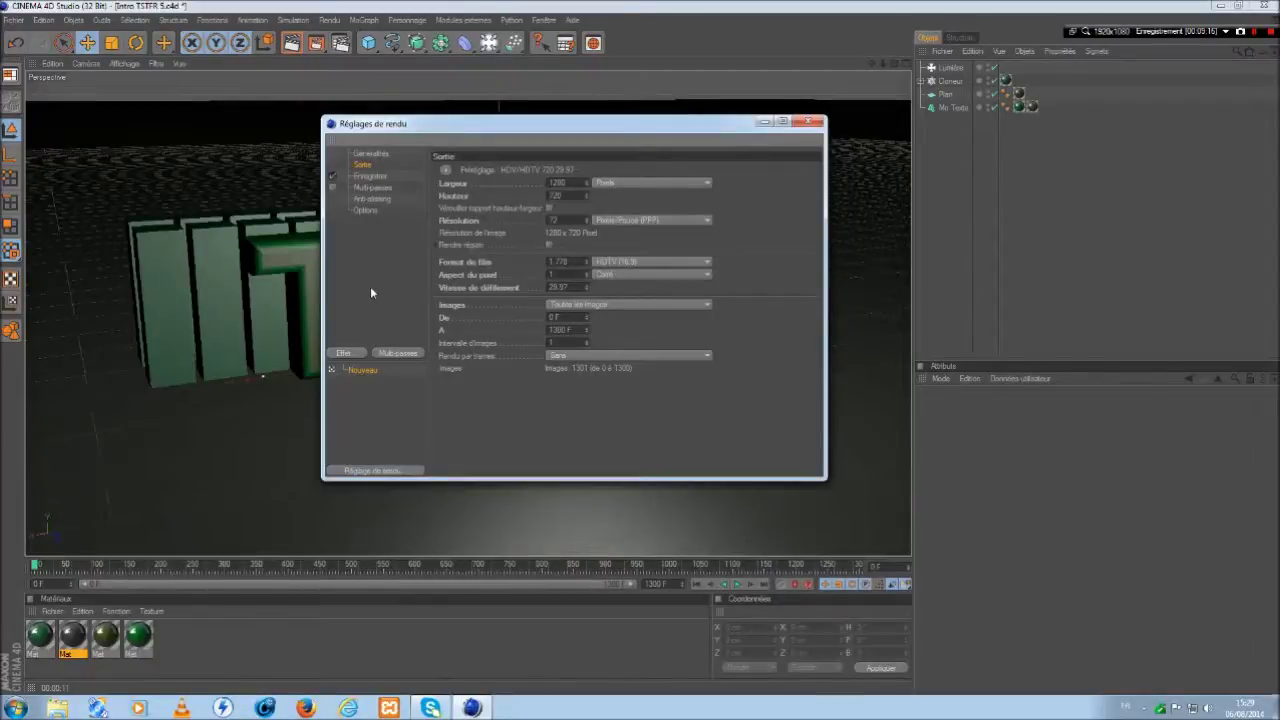
left_click_drag(532, 127, 505, 146)
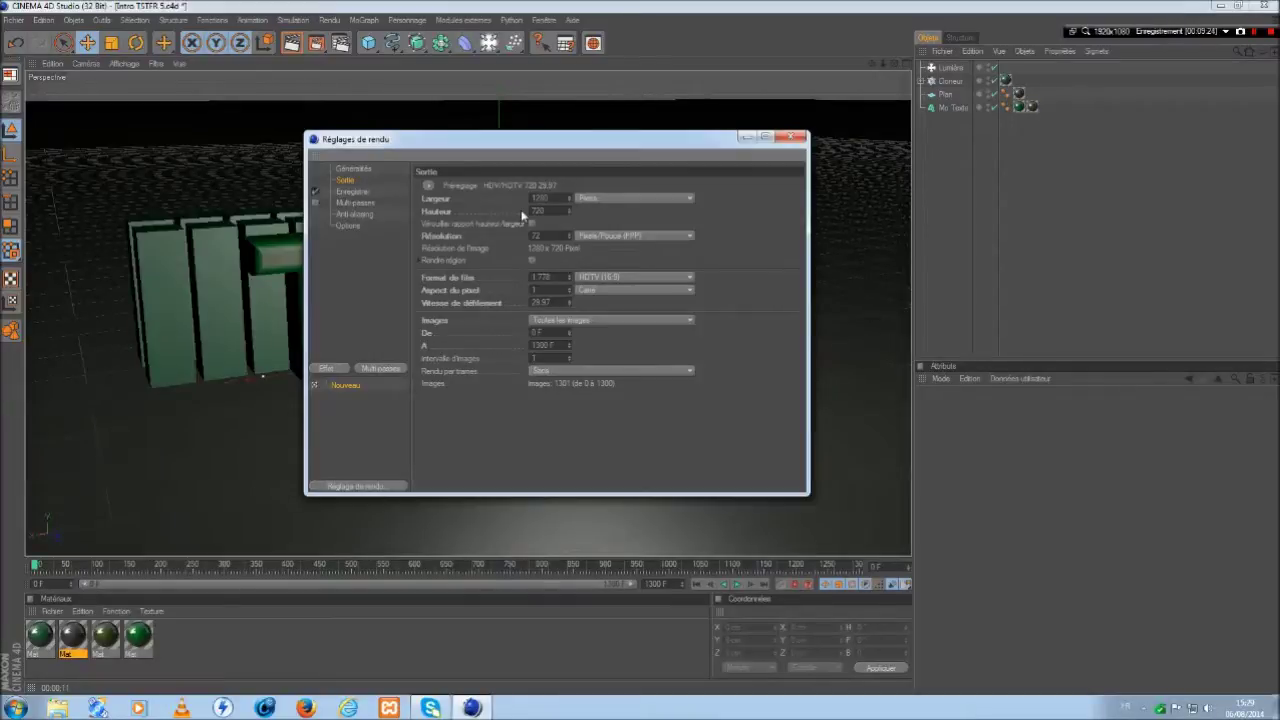
left_click_drag(615, 147, 649, 145)
key("F2")
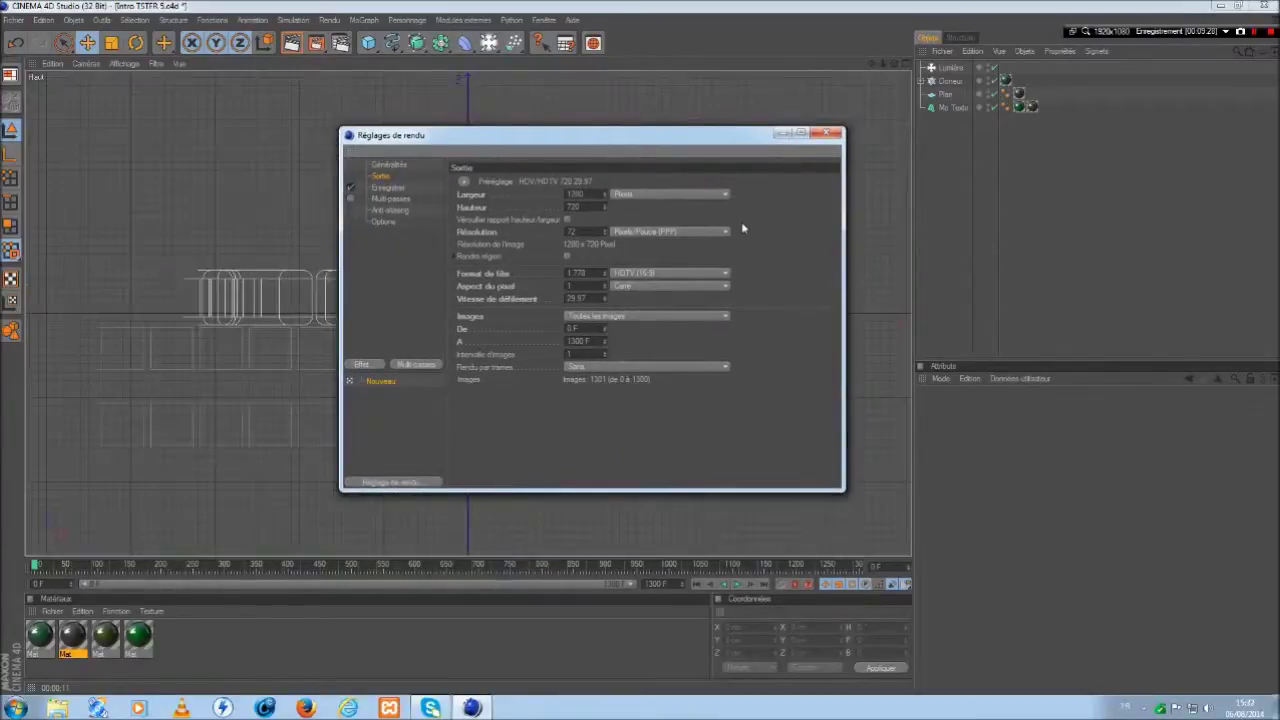
- Set the render output file to Intro TSTFR 5 in the Intro TSTFR folder and review the available file formats
left_click(385, 187)
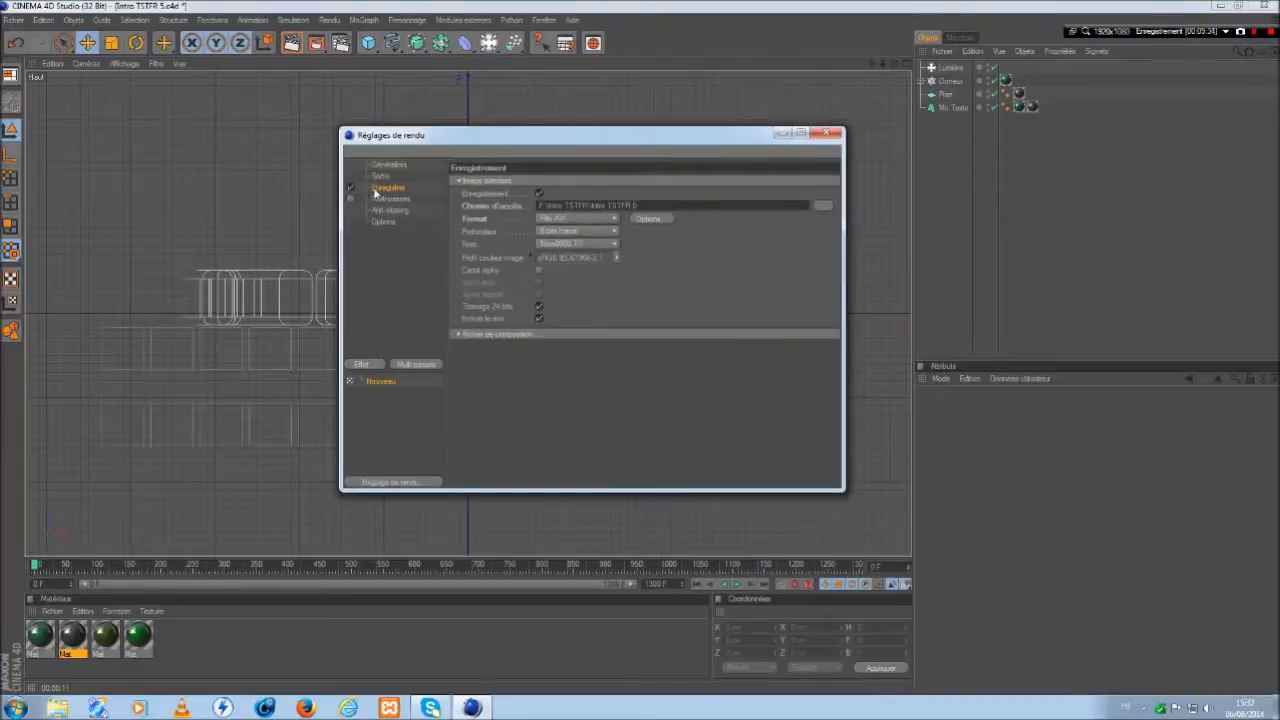
left_click(831, 204)
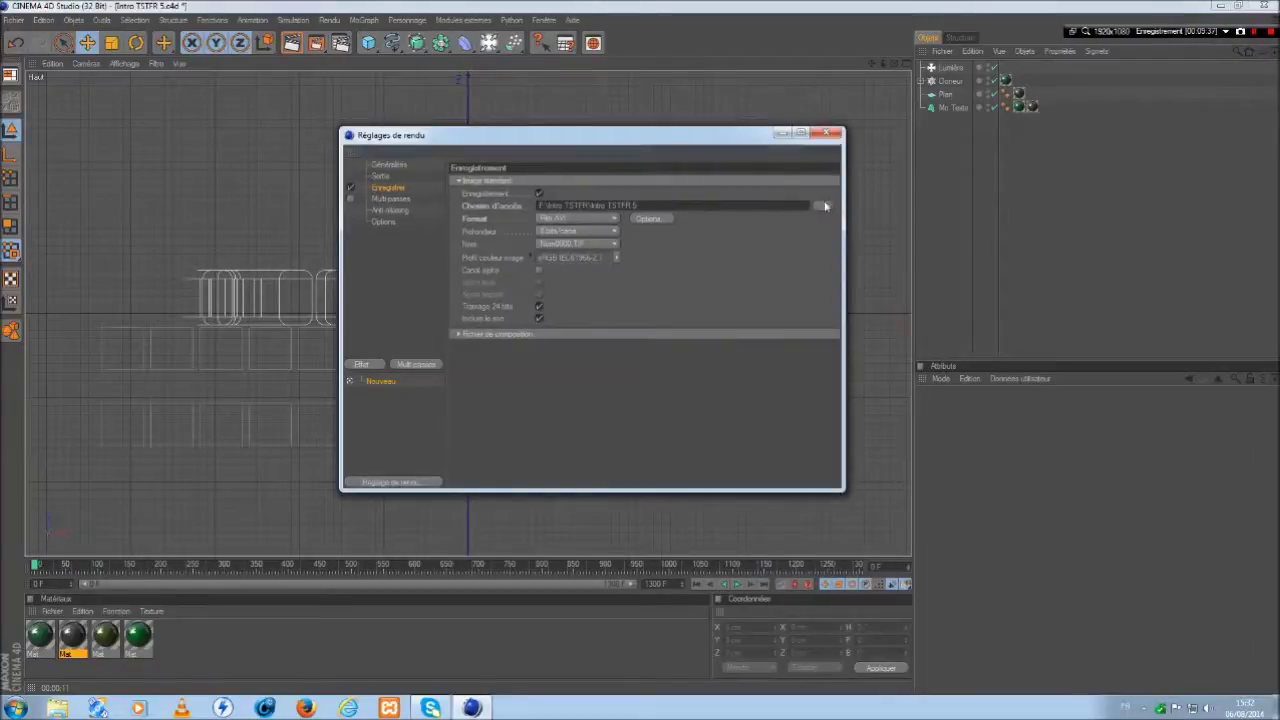
mouse_move(970, 268)
left_mouse_down()
mouse_move(971, 405)
mouse_move(972, 265)
left_mouse_up()
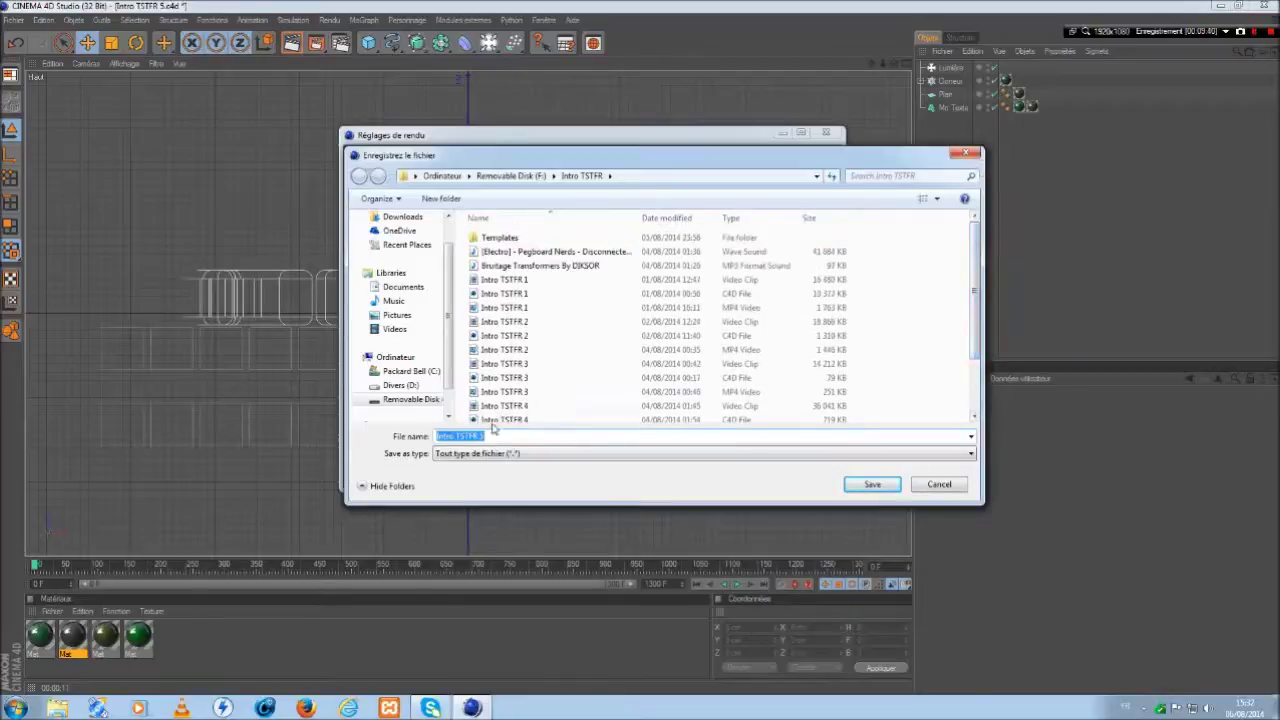
left_click_drag(492, 436, 435, 436)
mouse_move(435, 436)
left_mouse_down()
mouse_move(489, 436)
mouse_move(448, 436)
left_mouse_up()
left_click(887, 487)
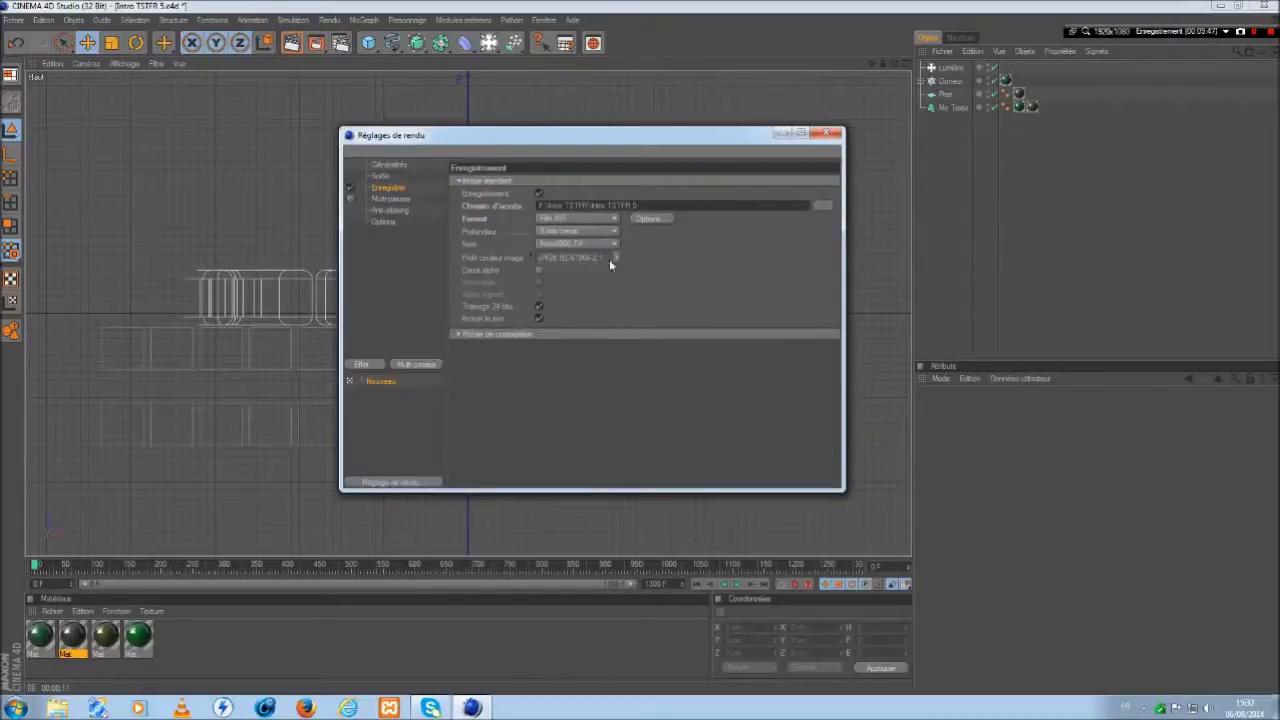
left_click(583, 218)
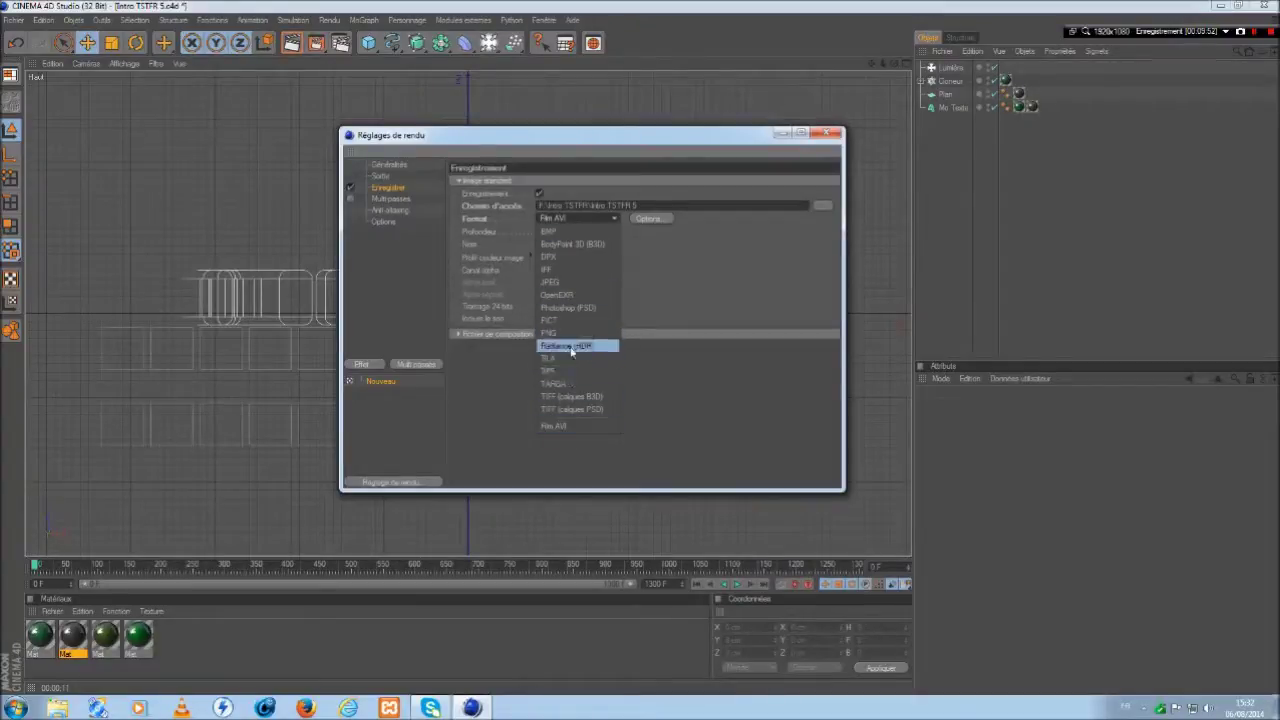
left_click(676, 303)
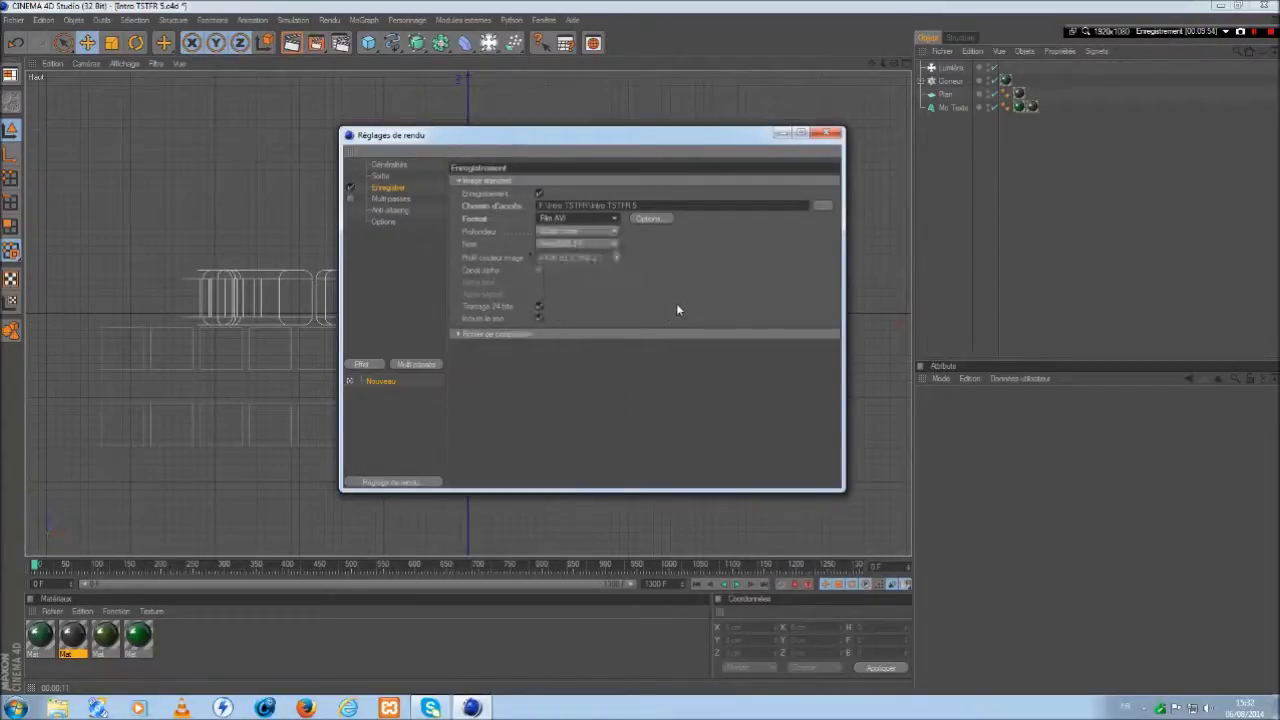
- Review the anti-aliasing mode and filter choices and choose 4x4 as the maximum anti-aliasing level
left_click(376, 200)
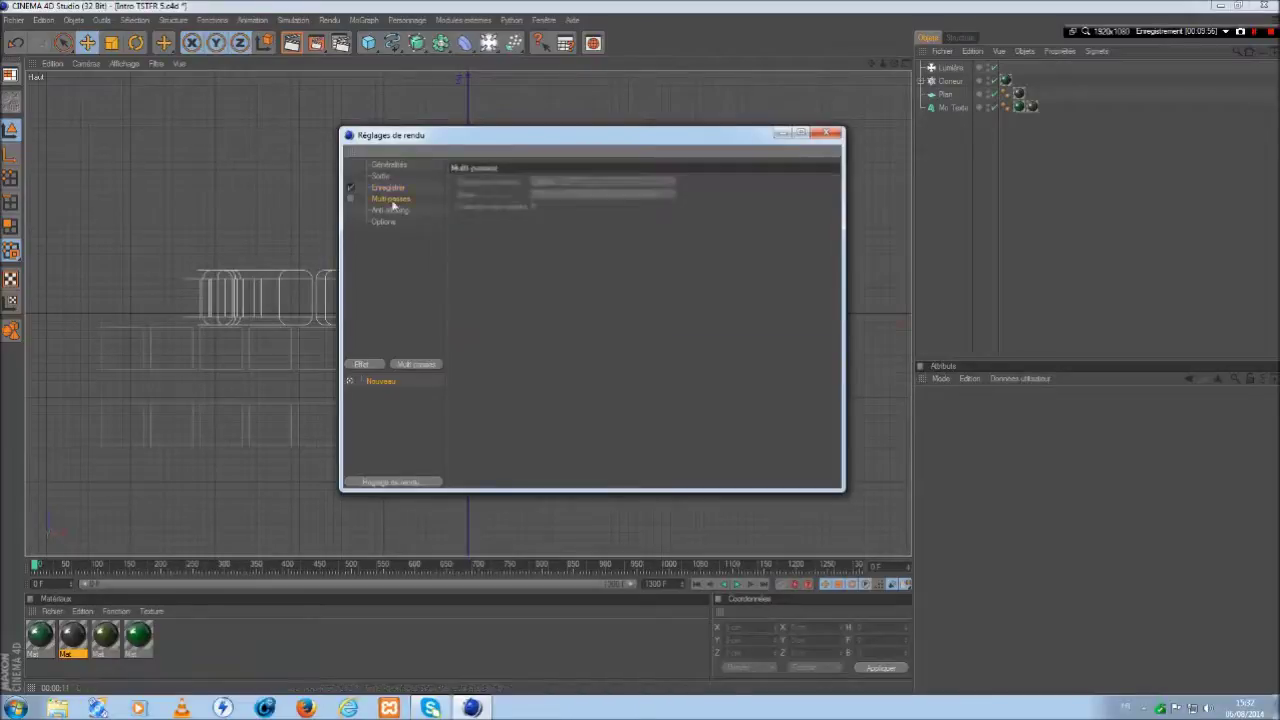
left_click(386, 211)
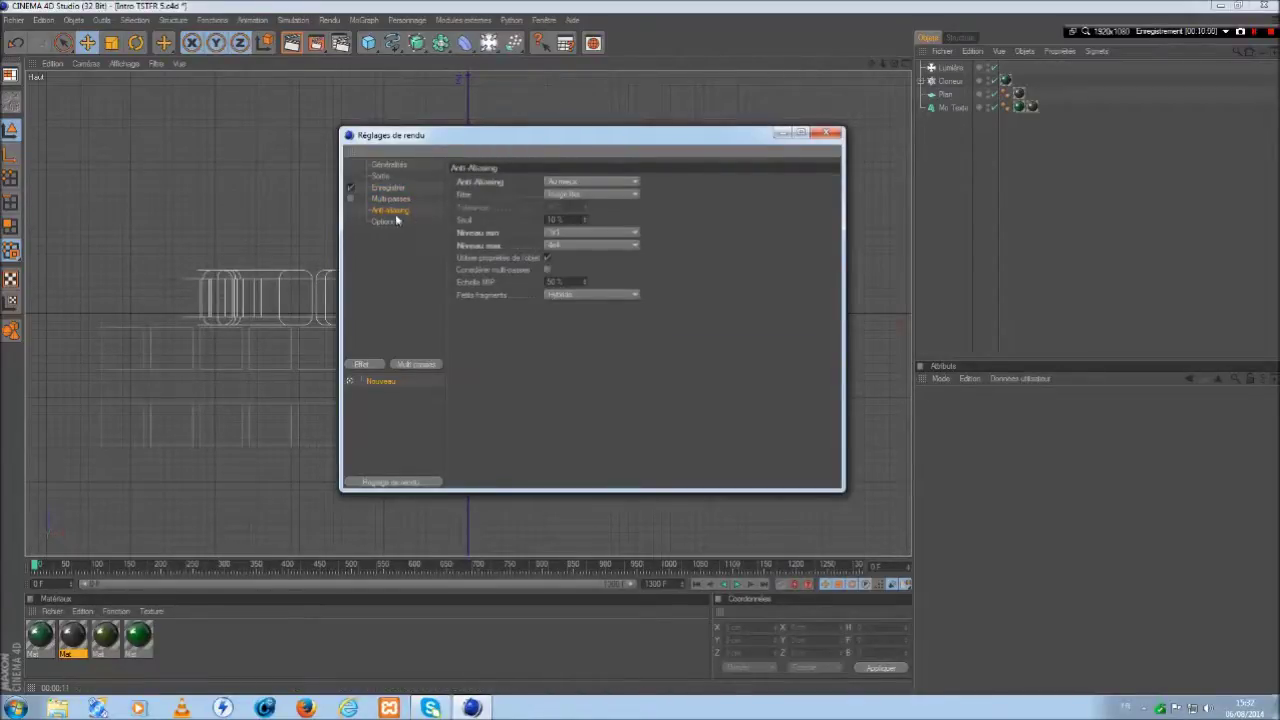
left_click(552, 181)
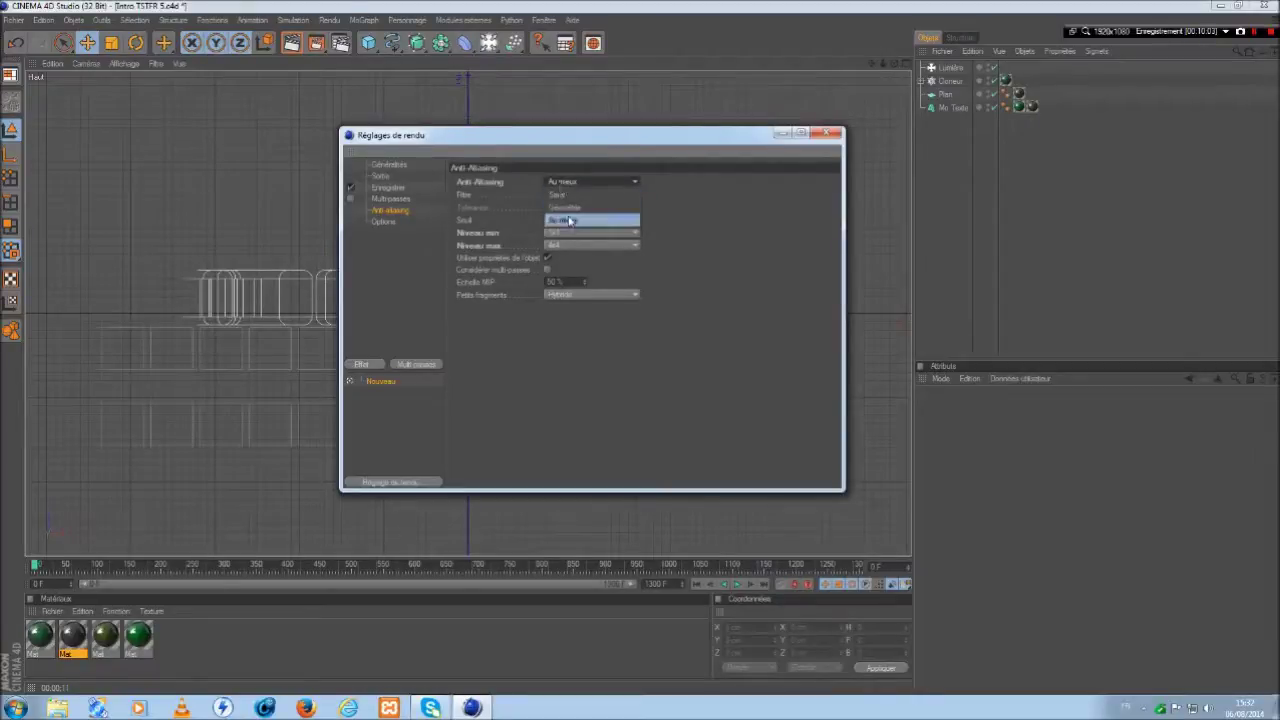
left_click(682, 224)
left_click(591, 194)
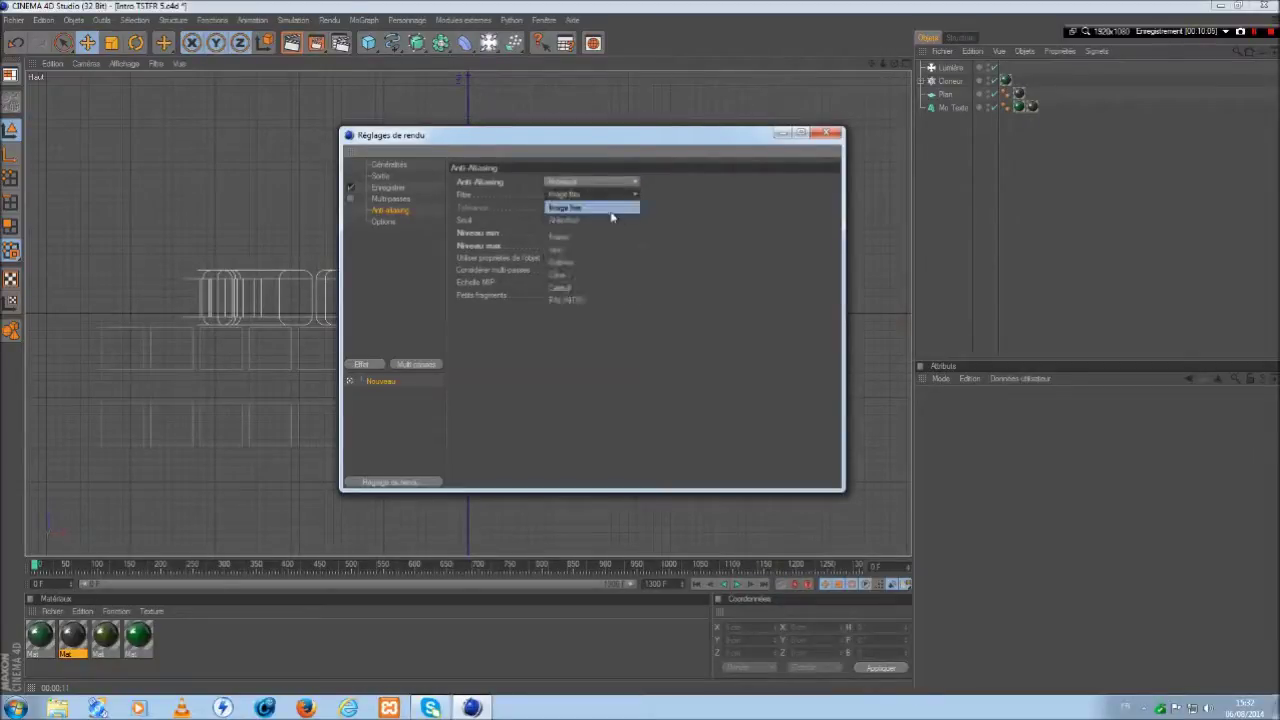
left_click(740, 226)
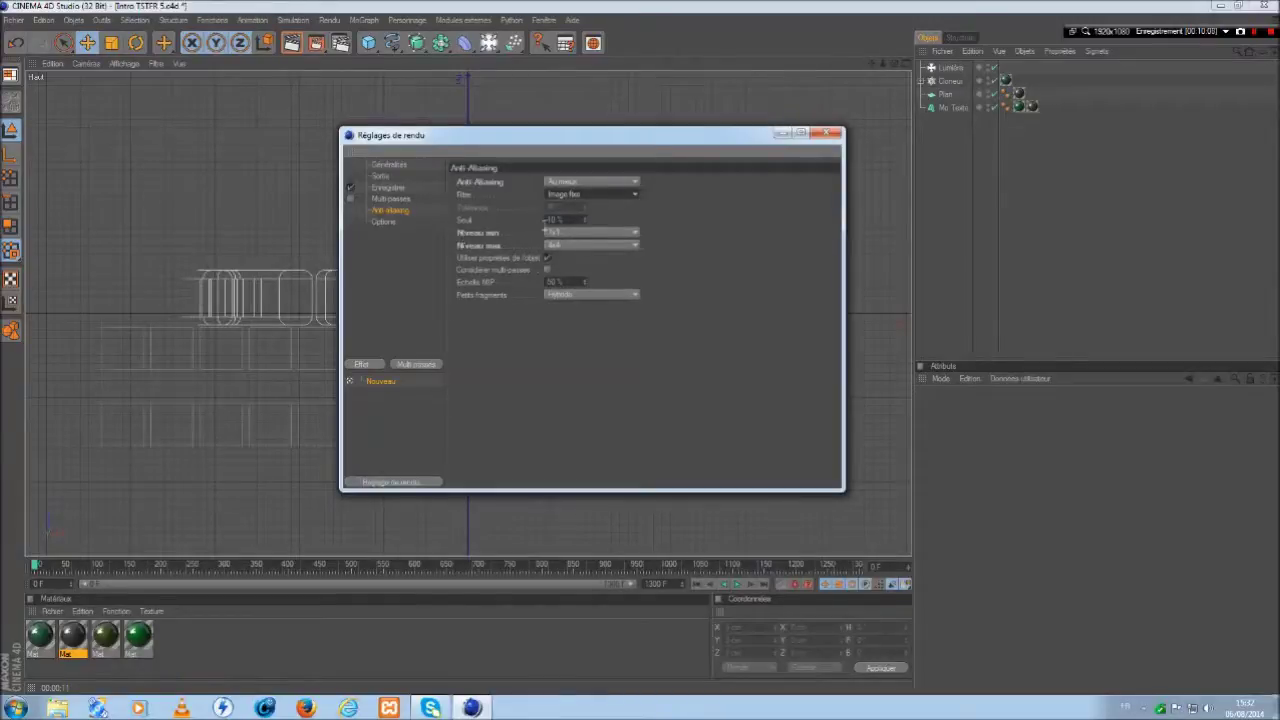
left_click(549, 247)
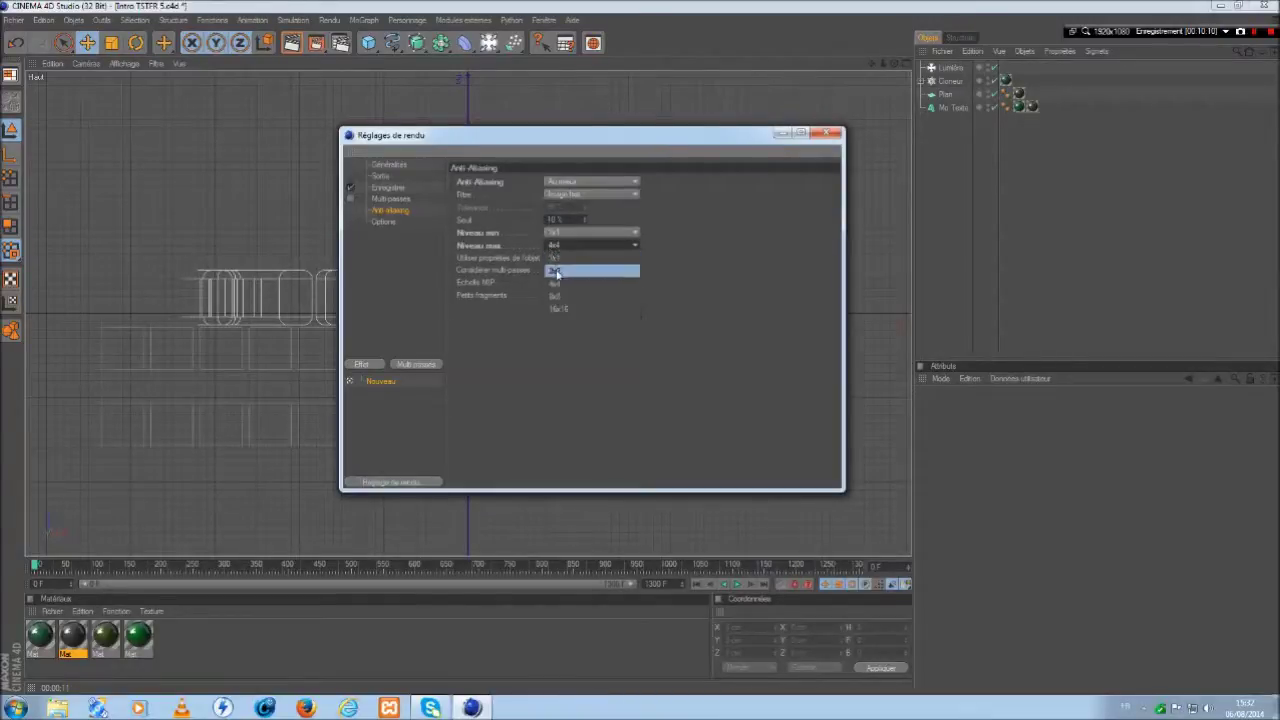
left_click(555, 283)
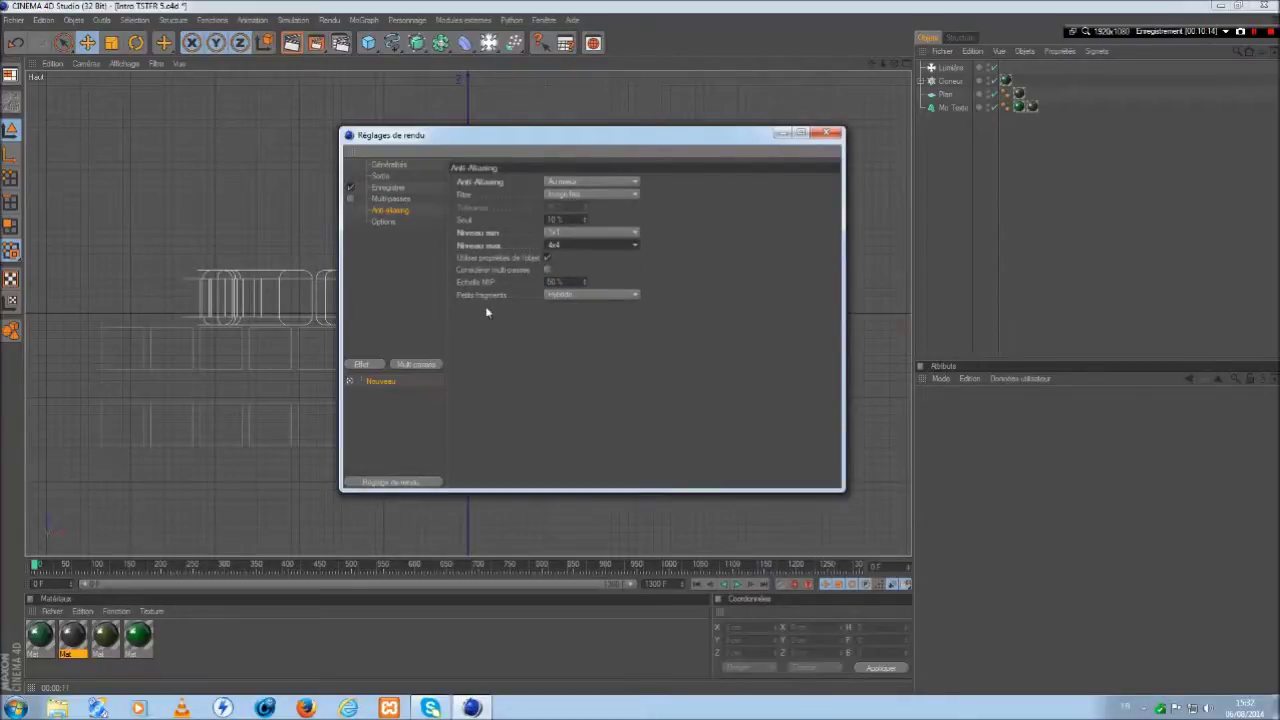
- Check the general render options, close the render settings and show the perspective view at full size
left_click(385, 221)
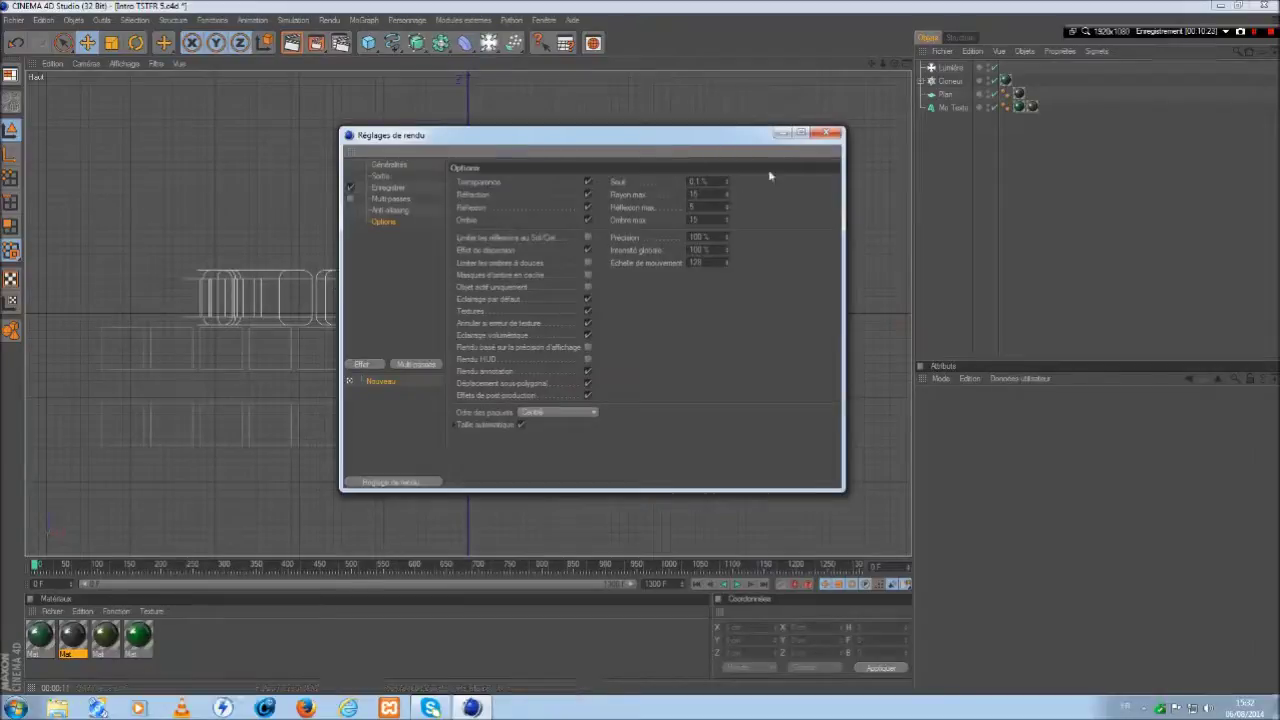
left_click(825, 134)
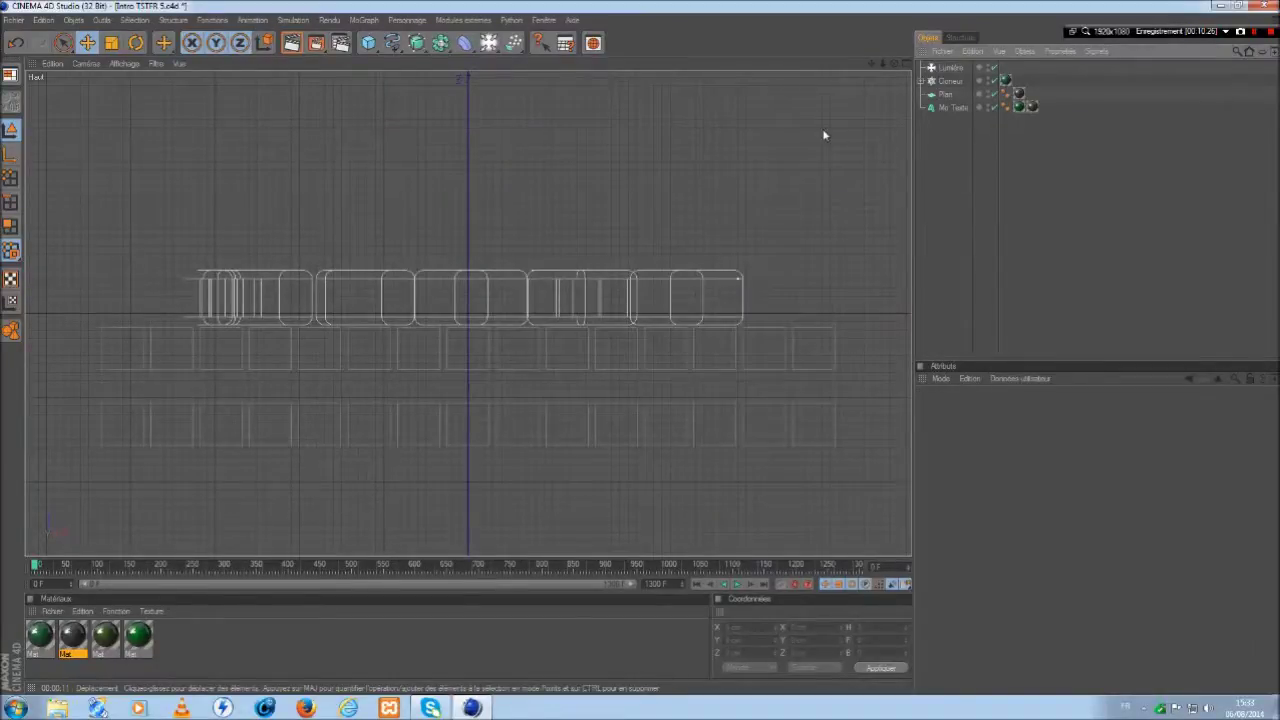
left_click(904, 63)
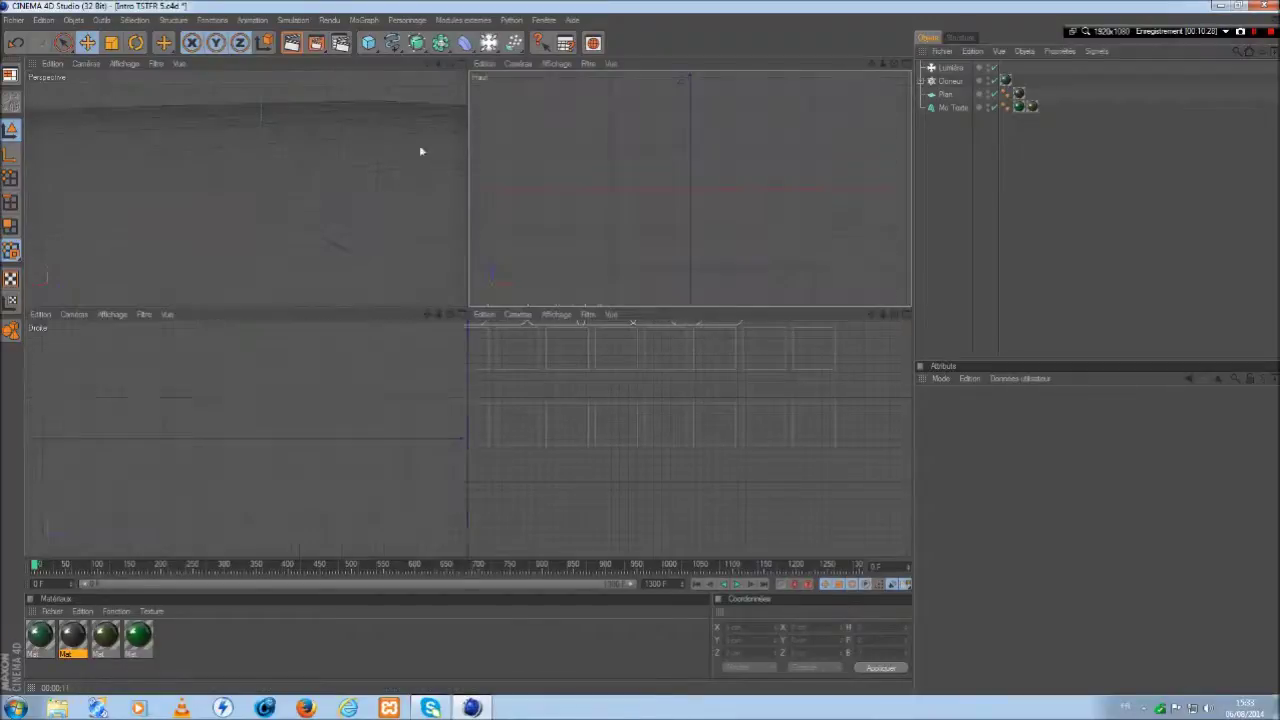
left_click(462, 64)
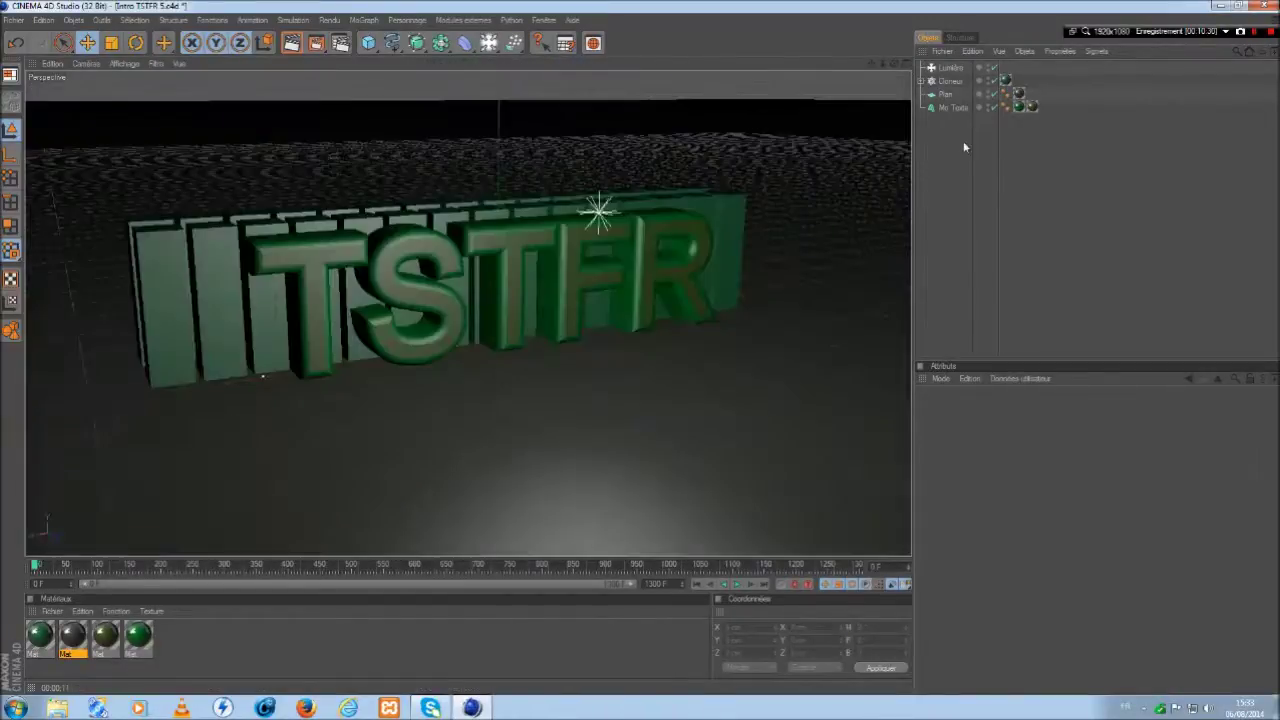
- Switch to Firefox, start a private browsing window and search the web for "convert"
left_click(308, 708)
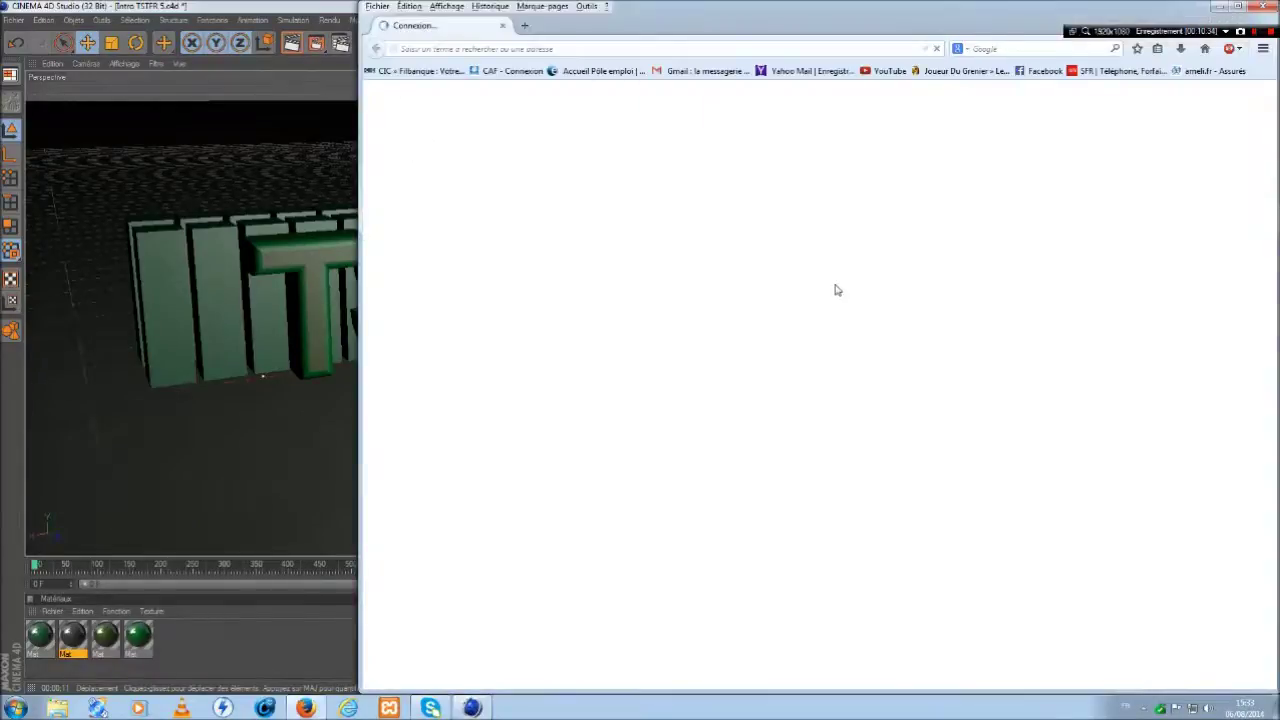
left_click(1263, 48)
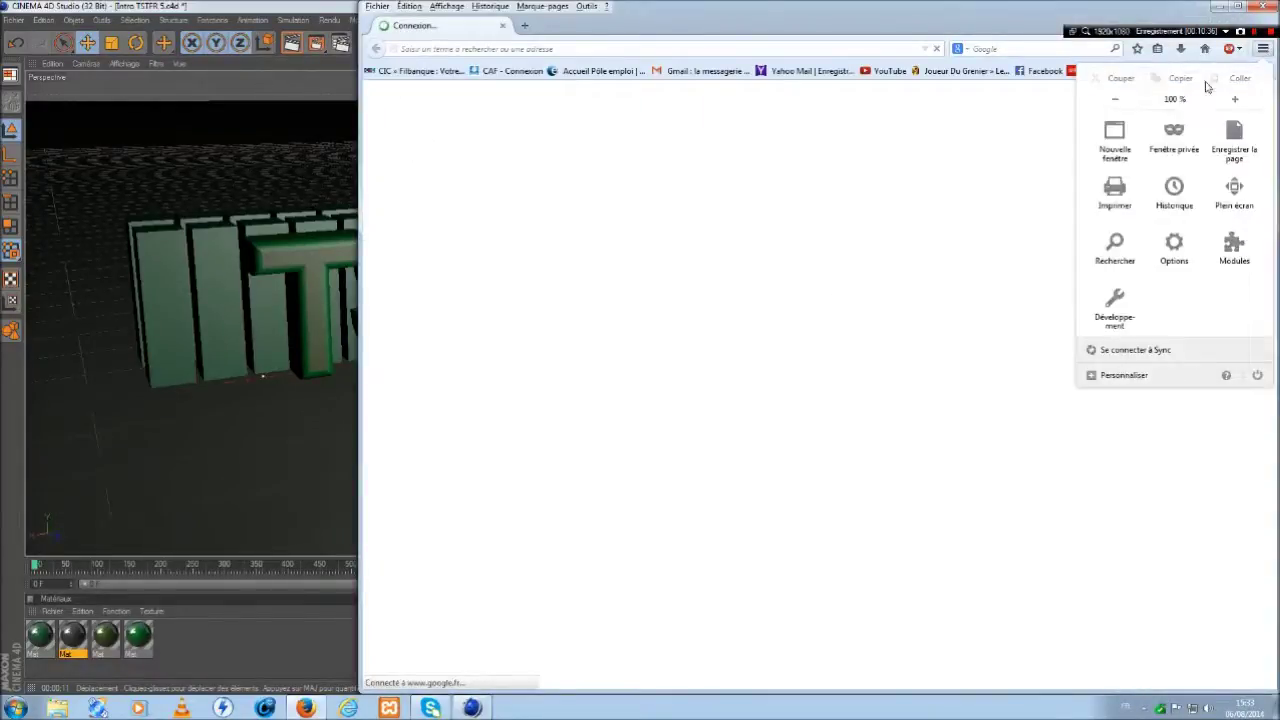
left_click(1175, 135)
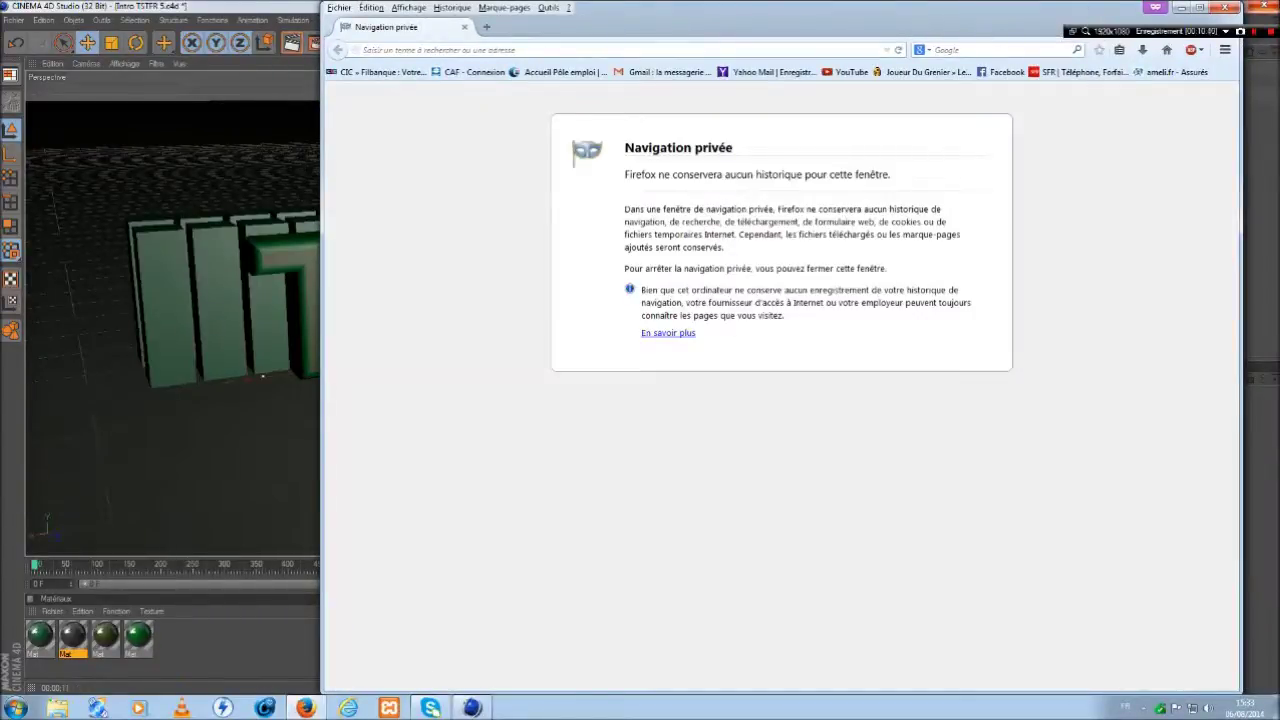
type("c")
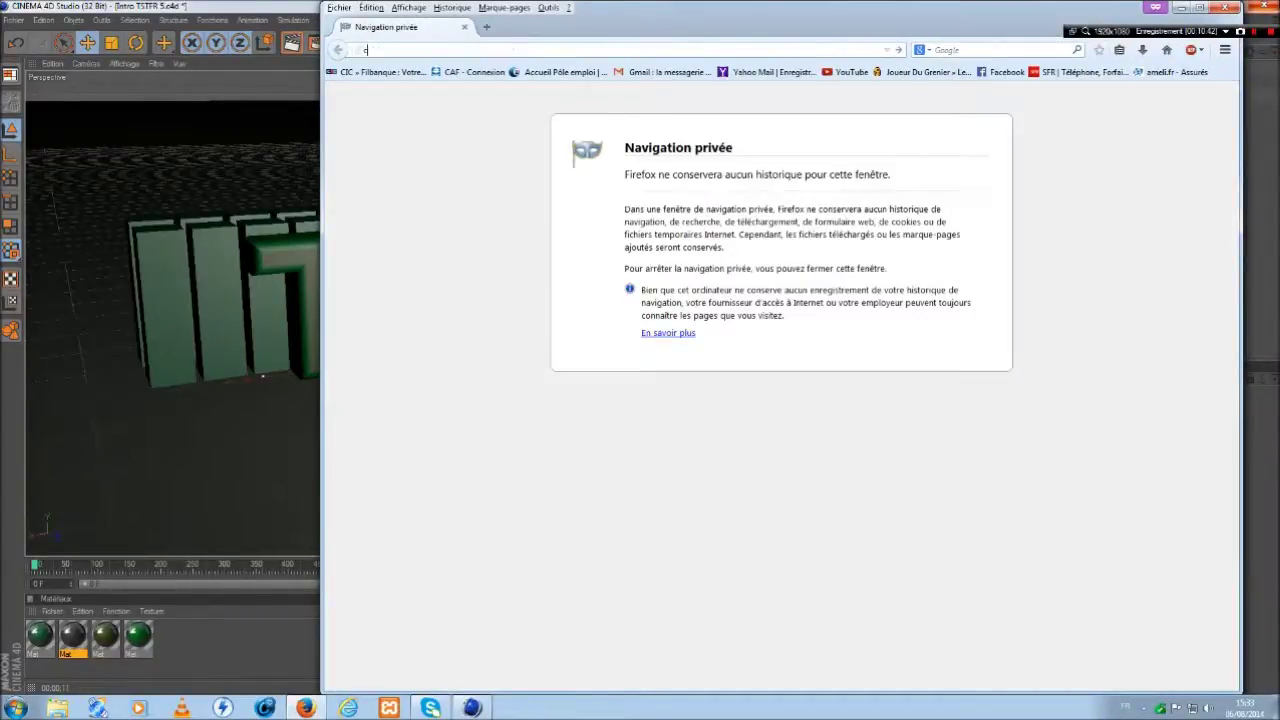
type("onve")
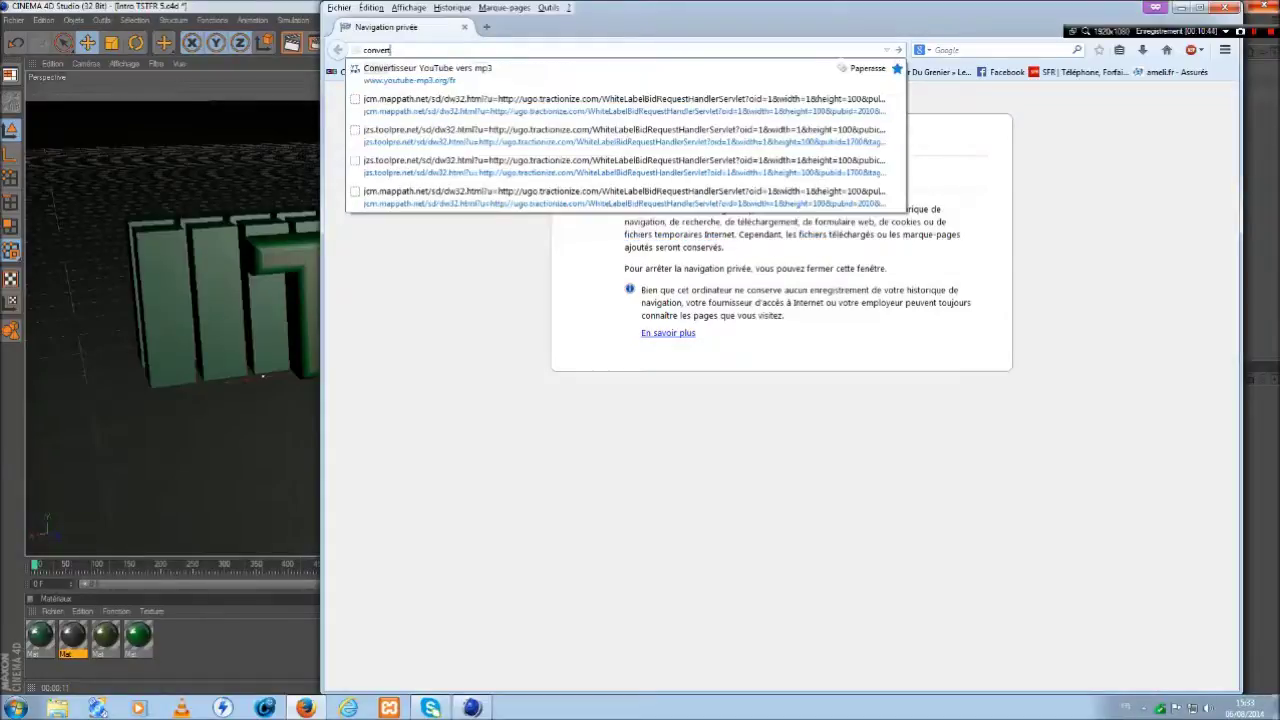
type("rt")
key("Return")
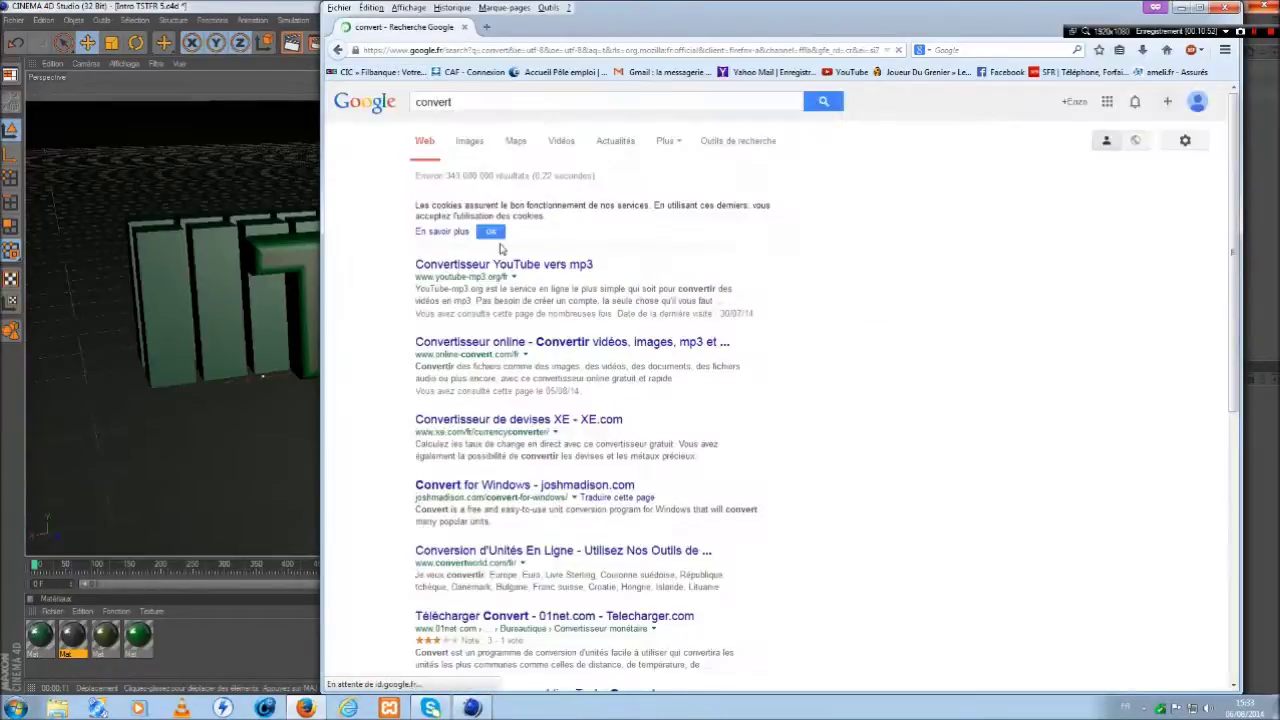
- Go to the online-convert.com site and bring up its audio converter for WAV format
left_click(503, 341)
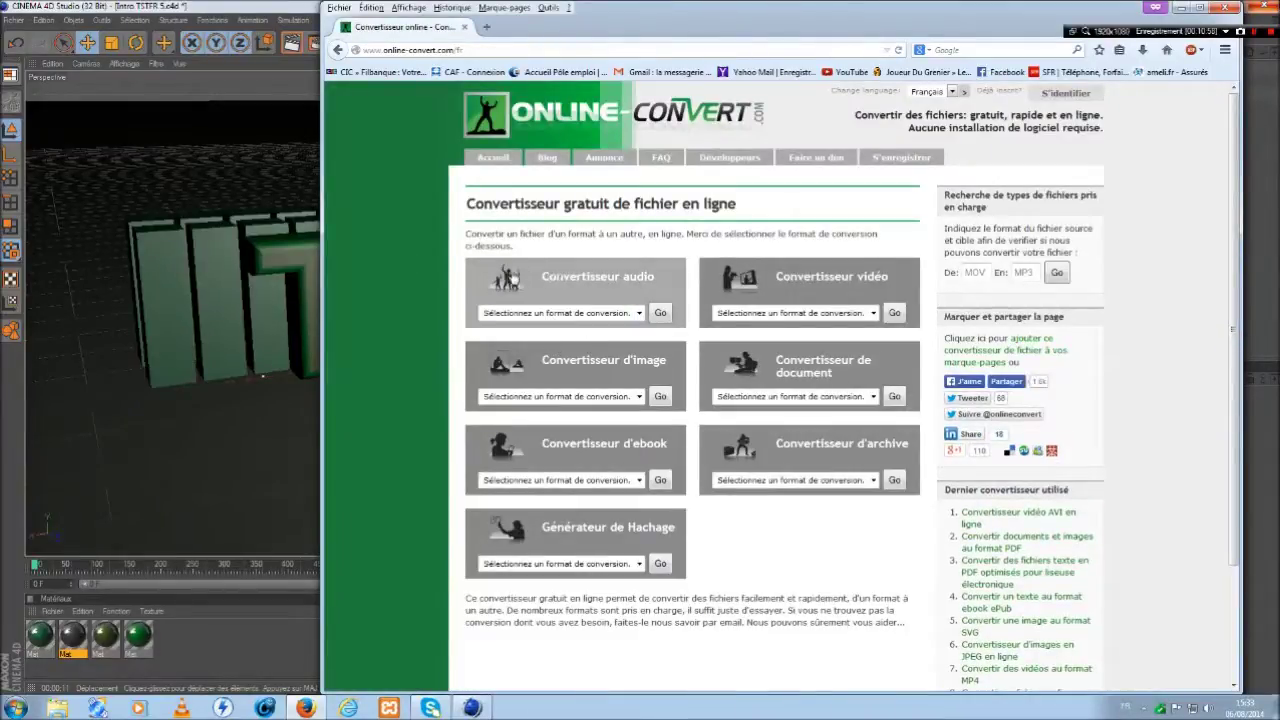
left_click(639, 313)
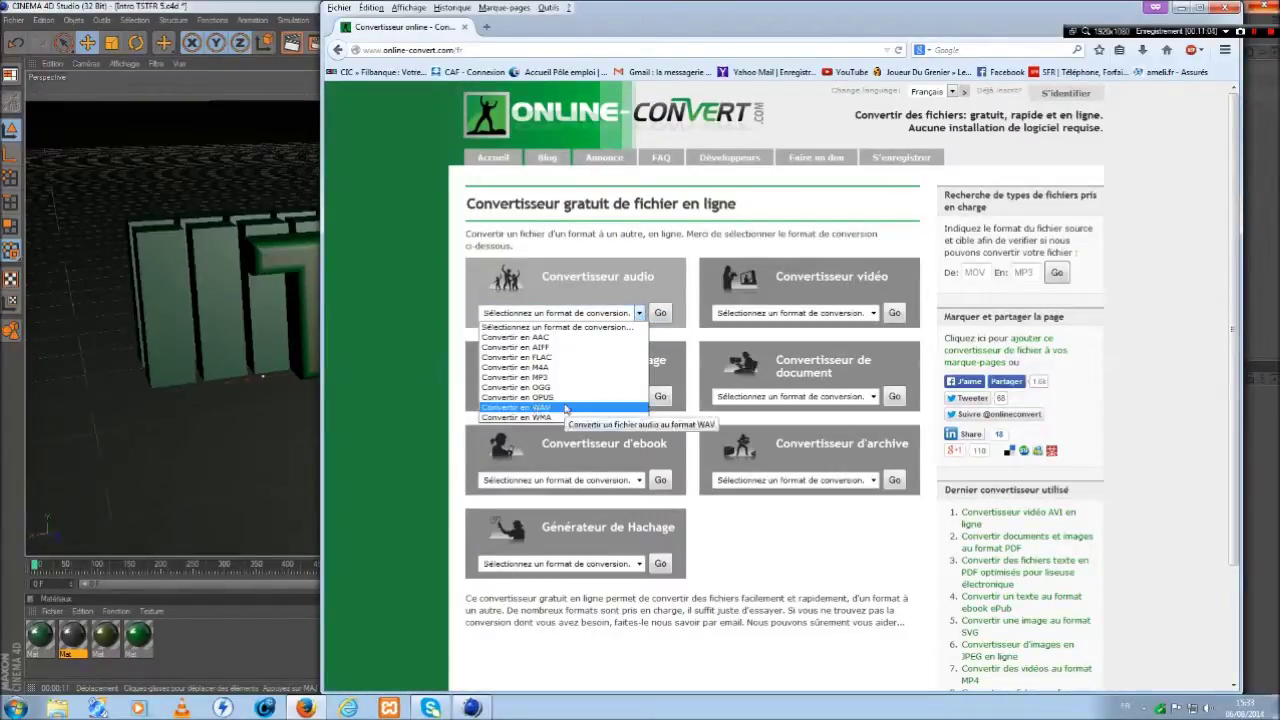
left_click(662, 314)
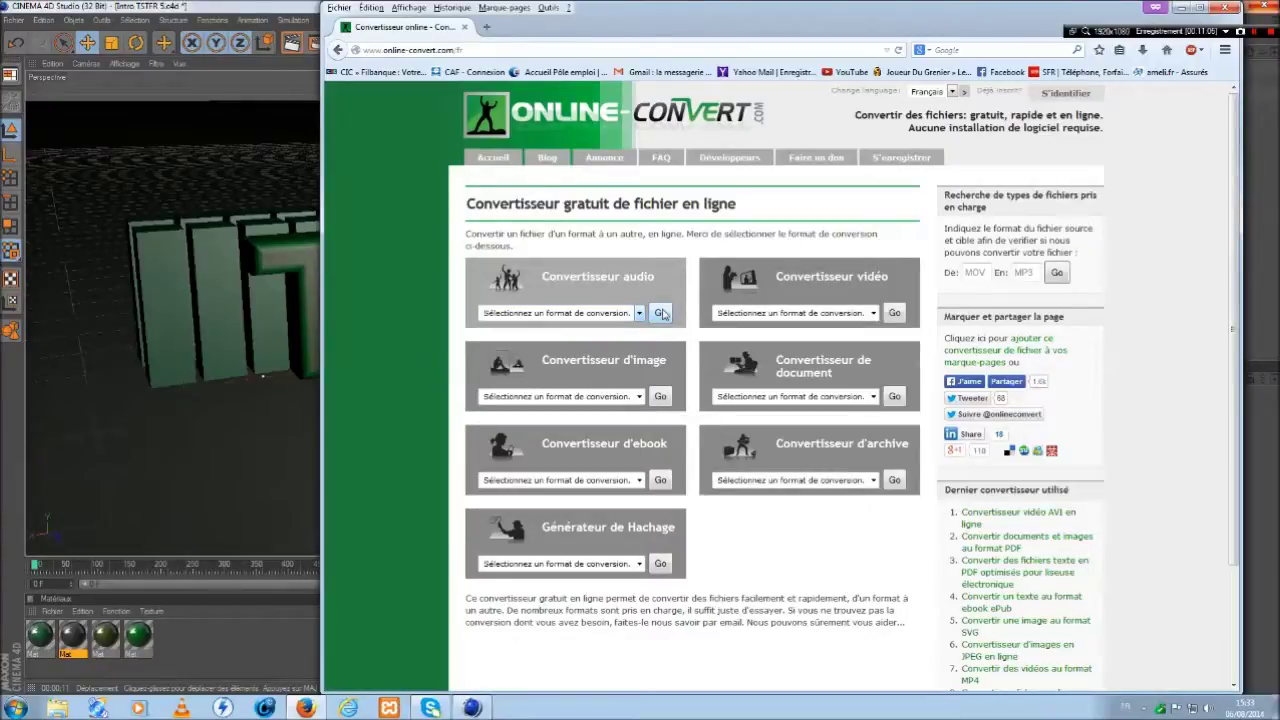
left_click(641, 313)
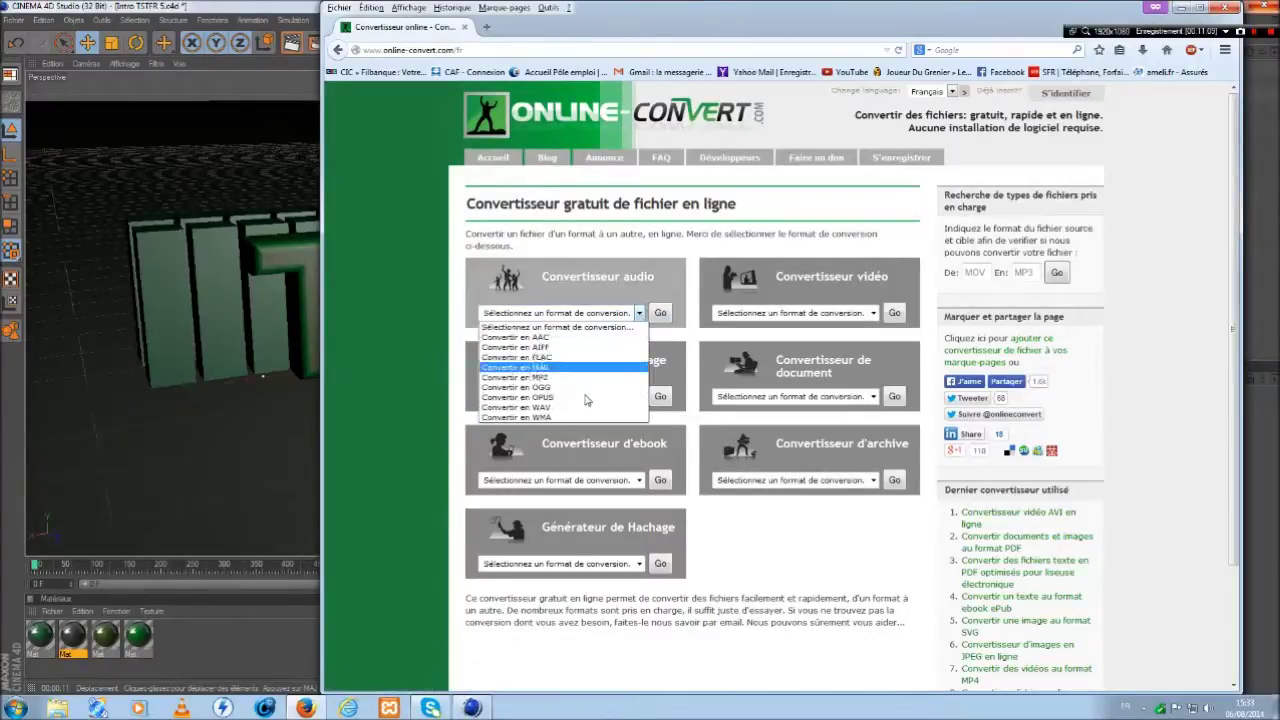
left_click(576, 409)
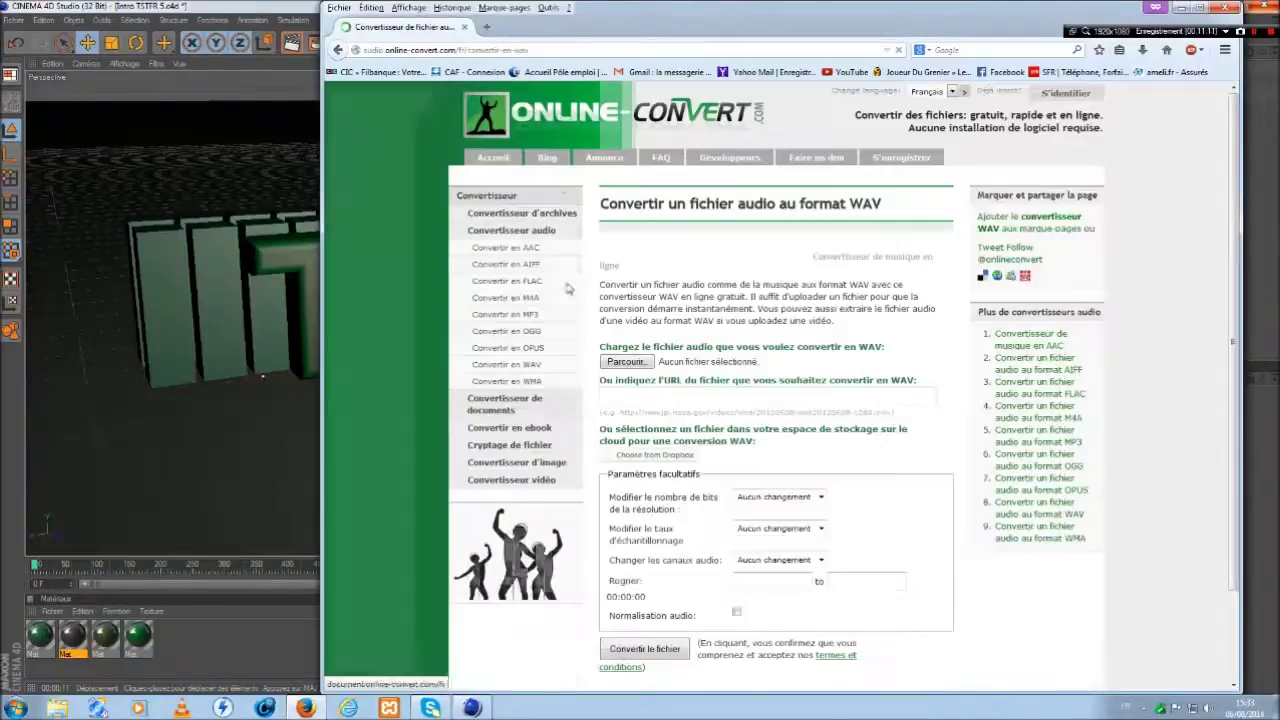
- Preview THE DEVIL'S DEN as the file to convert, cancel the upload and close the browser to return to Cinema 4D
left_click(624, 362)
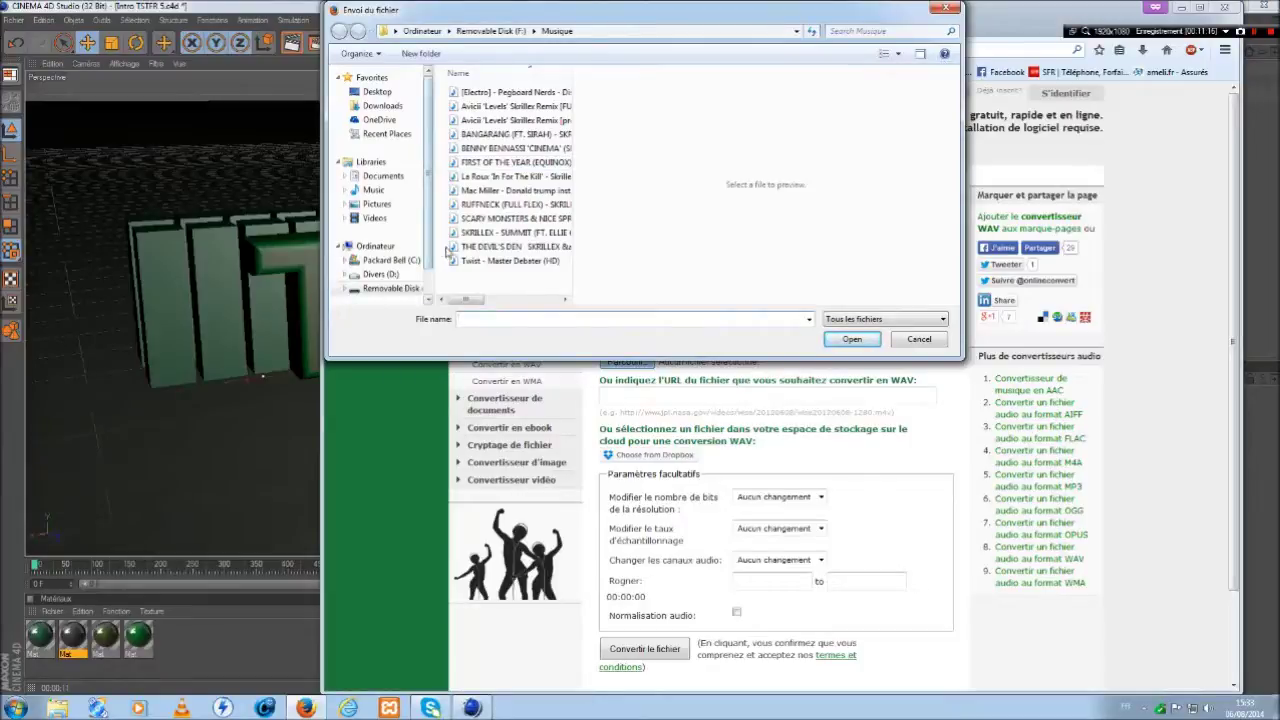
left_click(515, 247)
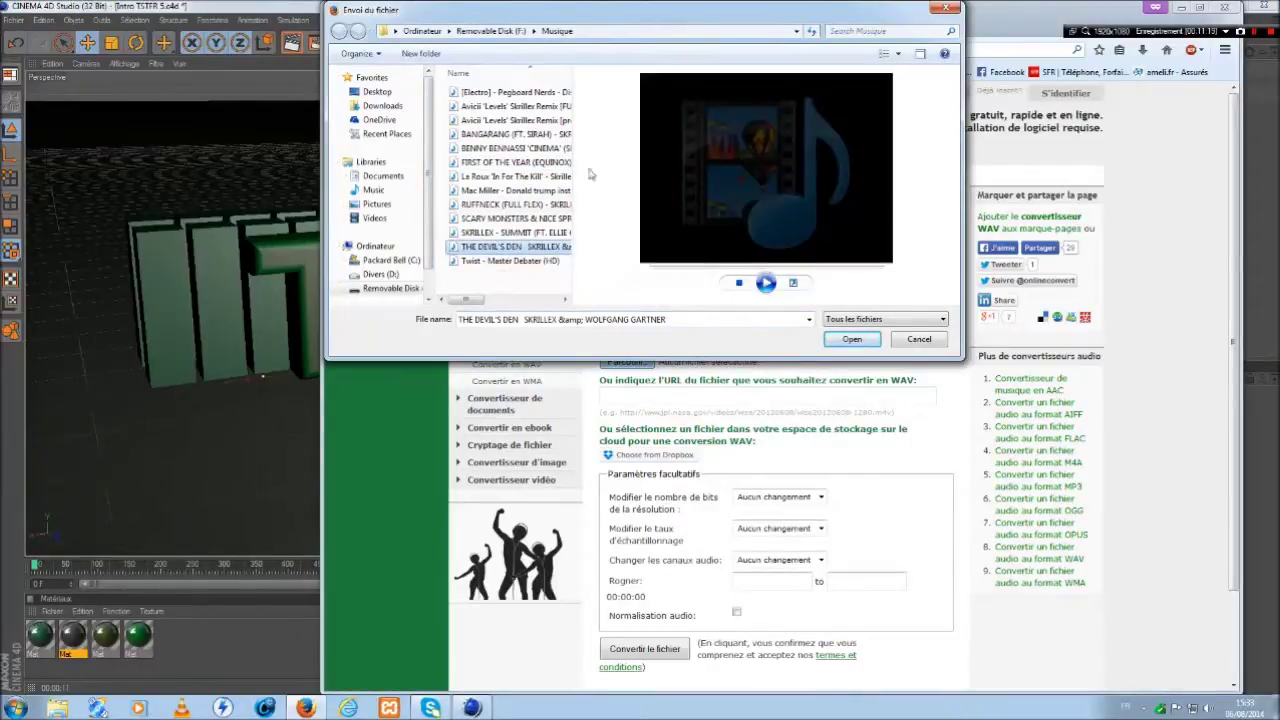
left_click(946, 9)
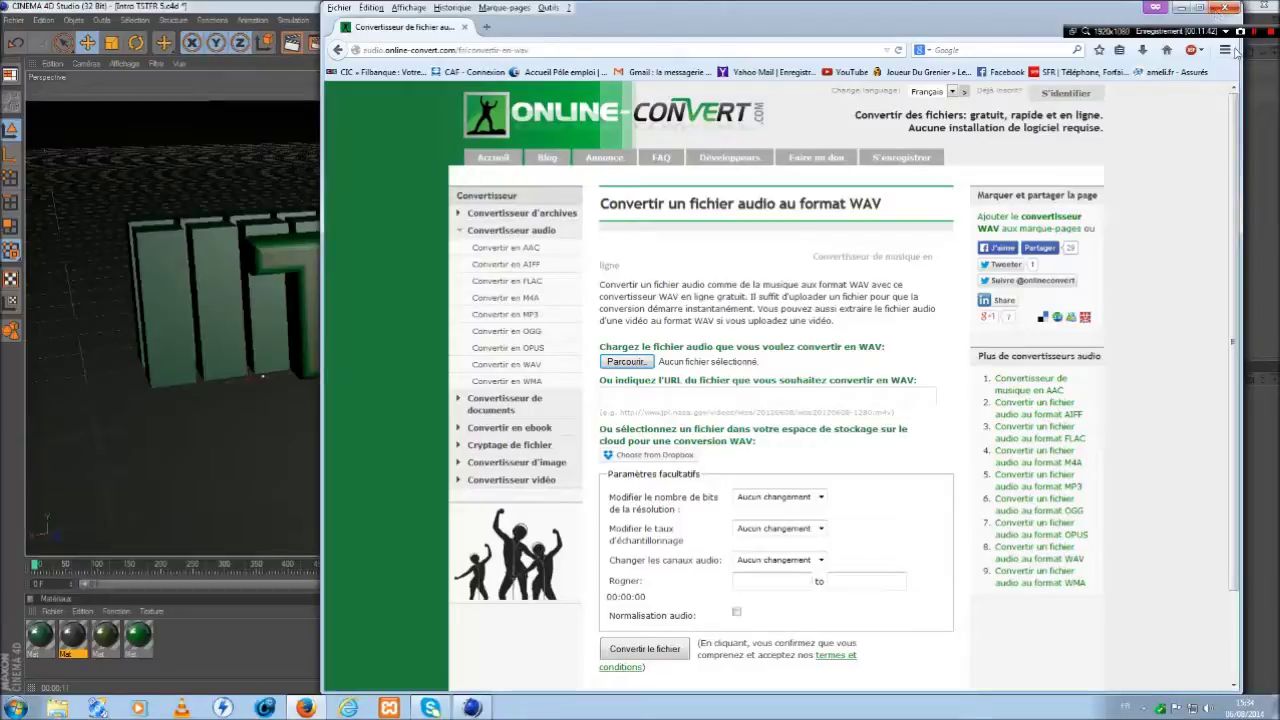
left_click(1225, 8)
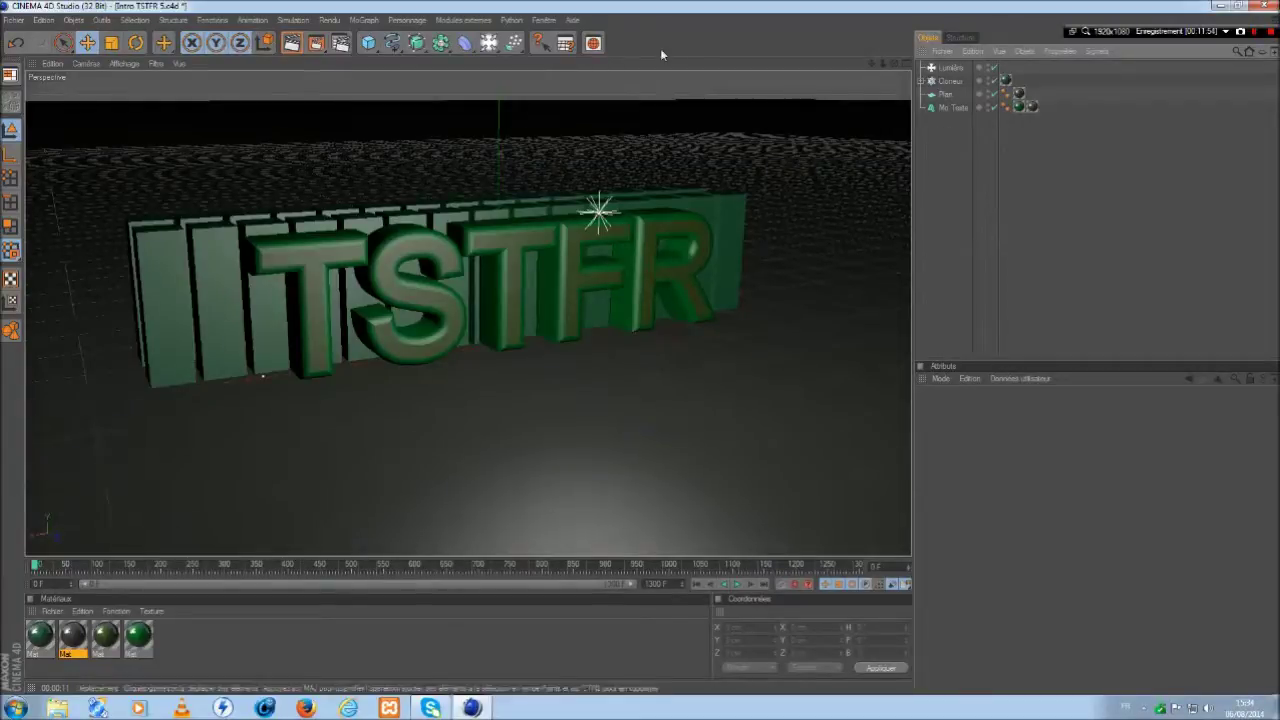
- Add a MoGraph Audio effector (Effecteur Audio) to the scene and look through its attenuation, deformer, coordinate and base settings
left_click(366, 21)
mouse_move(392, 40)
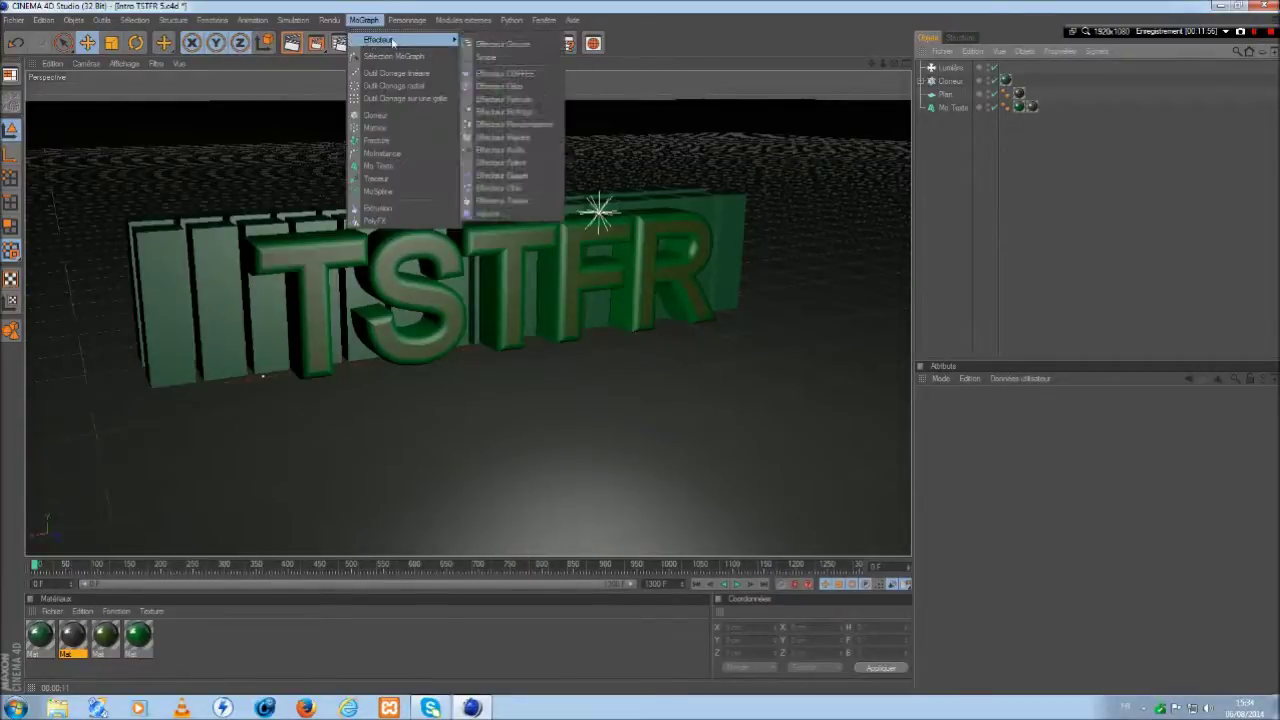
left_click(491, 150)
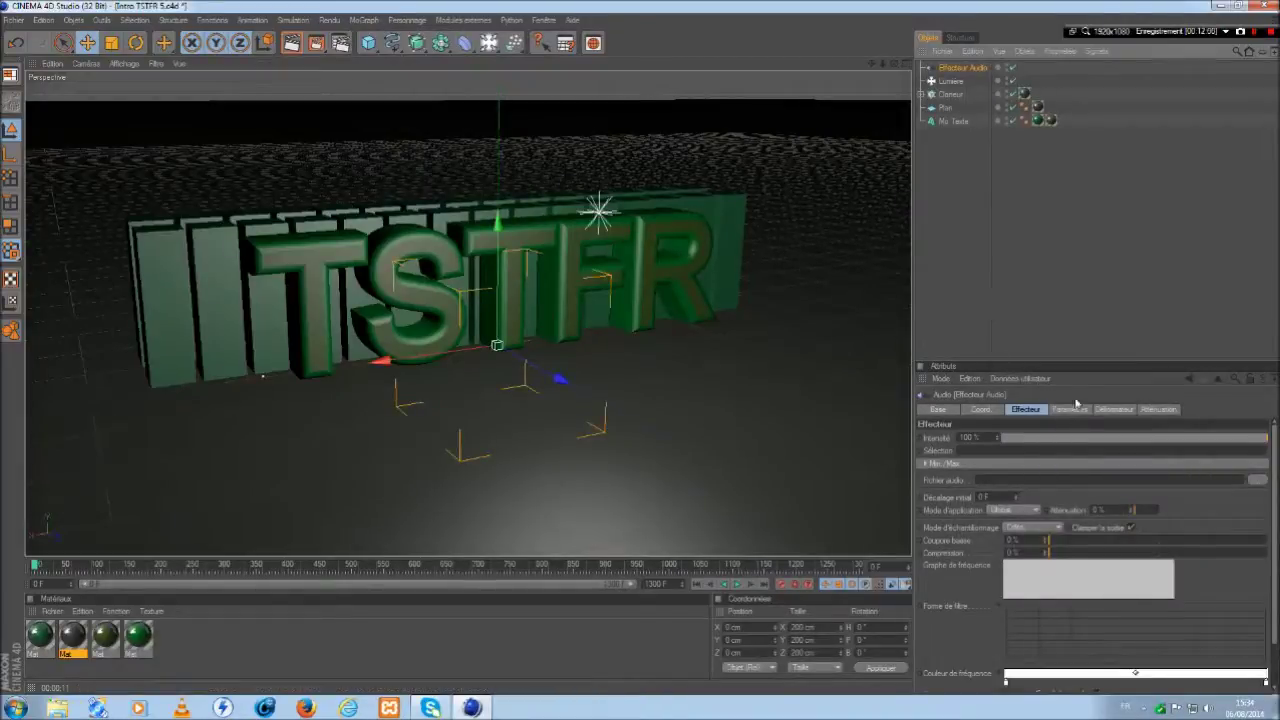
left_click(1157, 410)
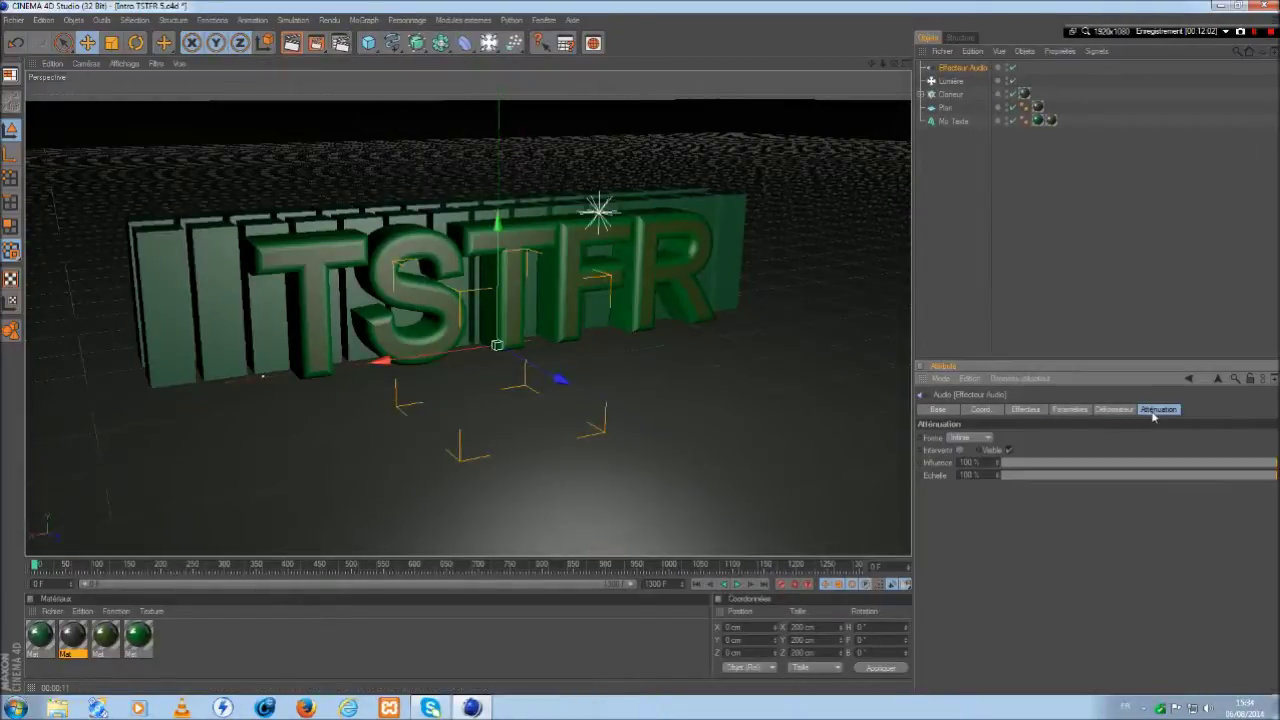
left_click(1115, 410)
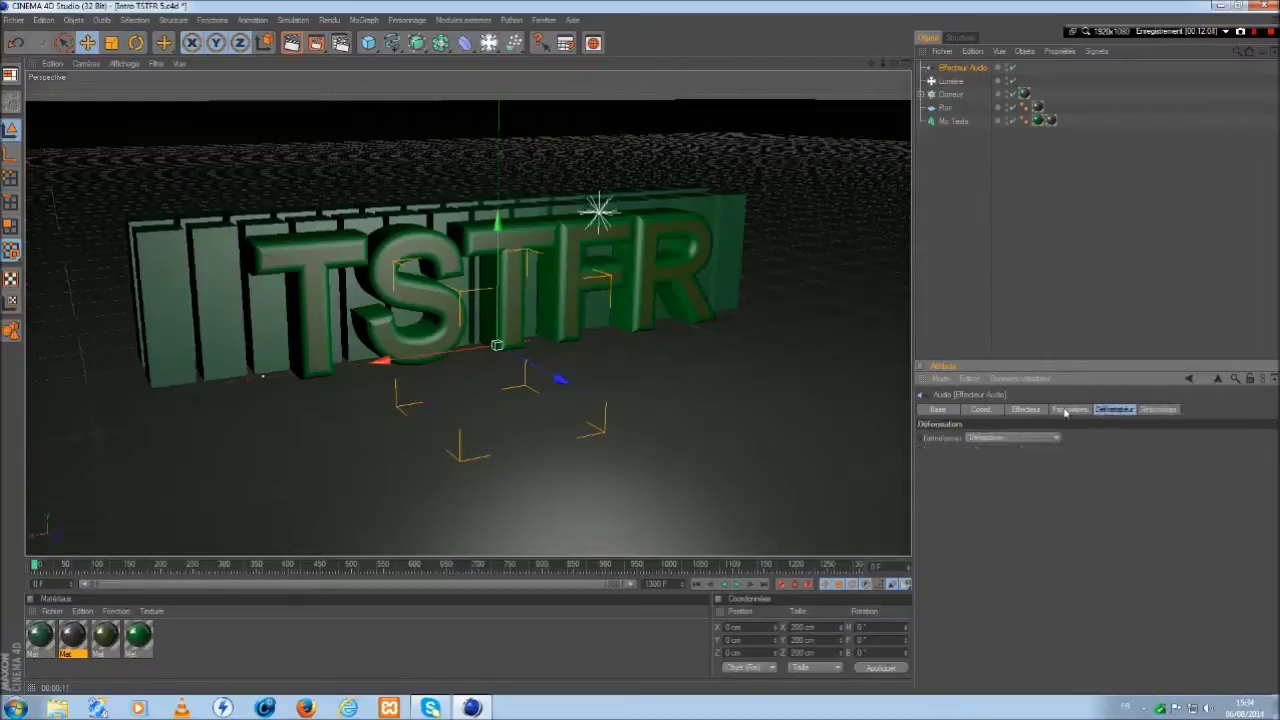
left_click(1026, 410)
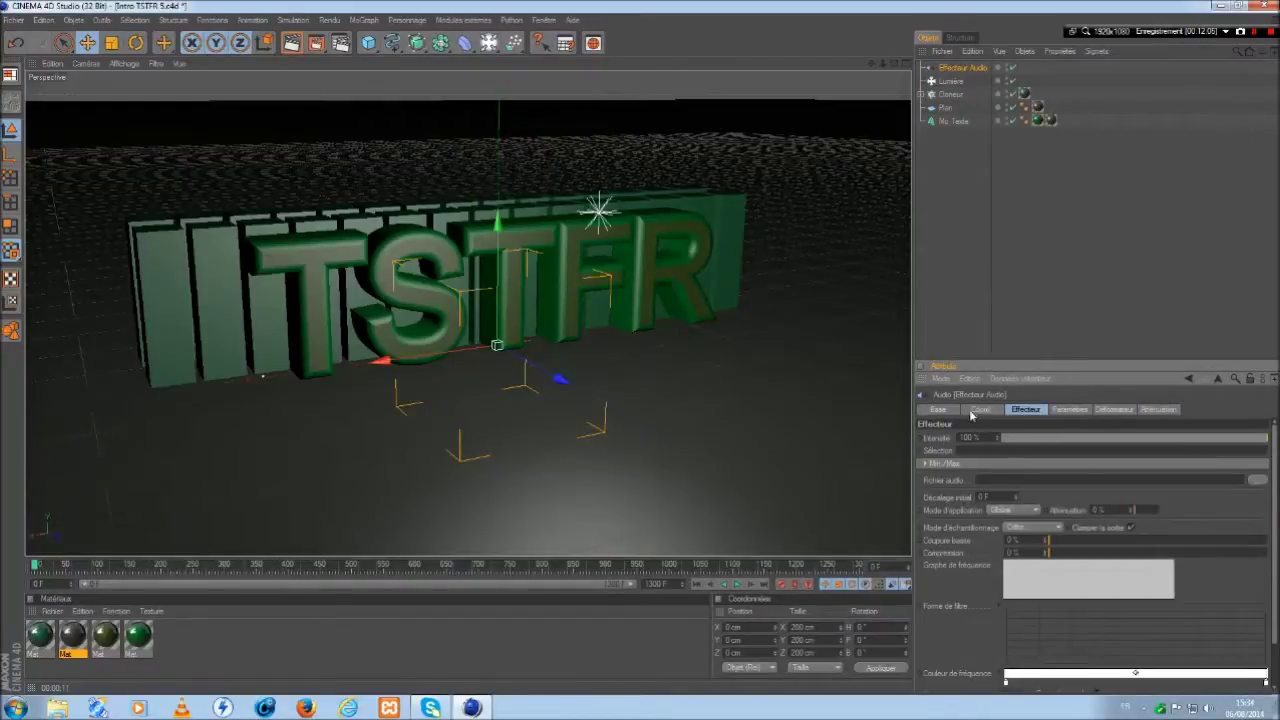
left_click(976, 414)
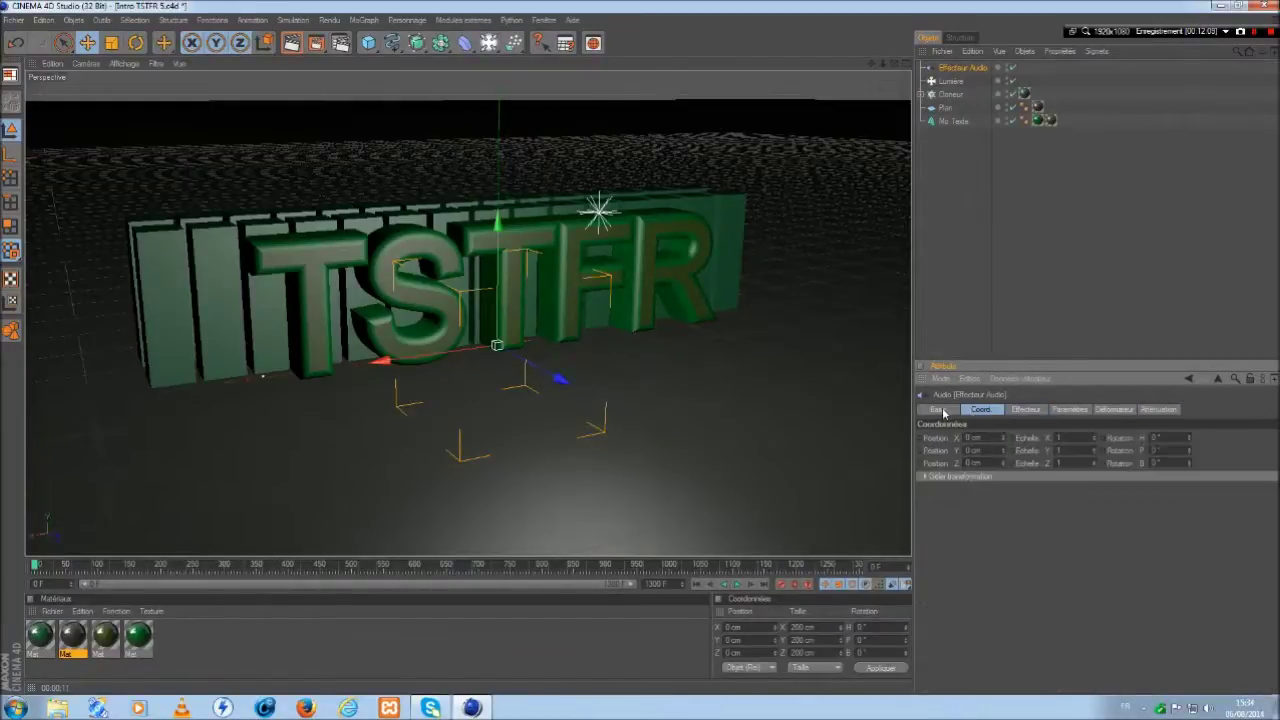
left_click(944, 414)
- Enable scale in the audio effector's transformation, set its Y position to -20 cm and edit its Y scale
left_click(1063, 416)
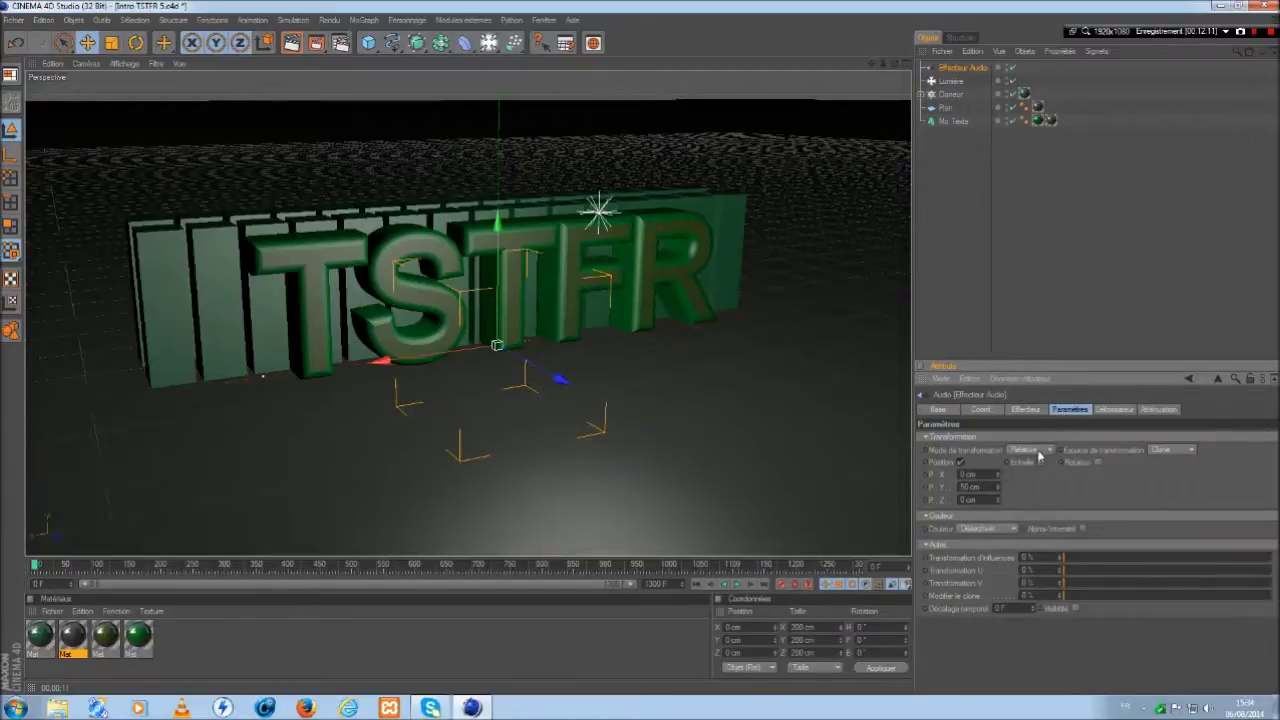
left_click(1041, 464)
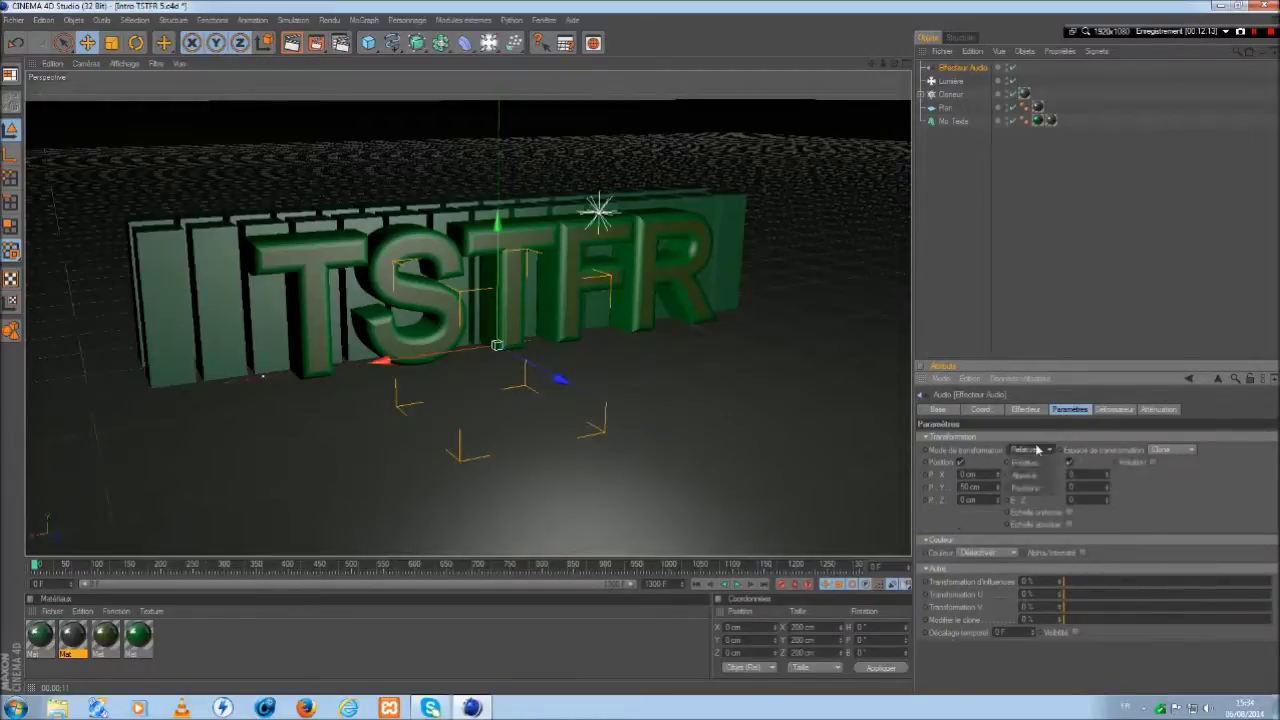
left_click_drag(970, 487, 925, 494)
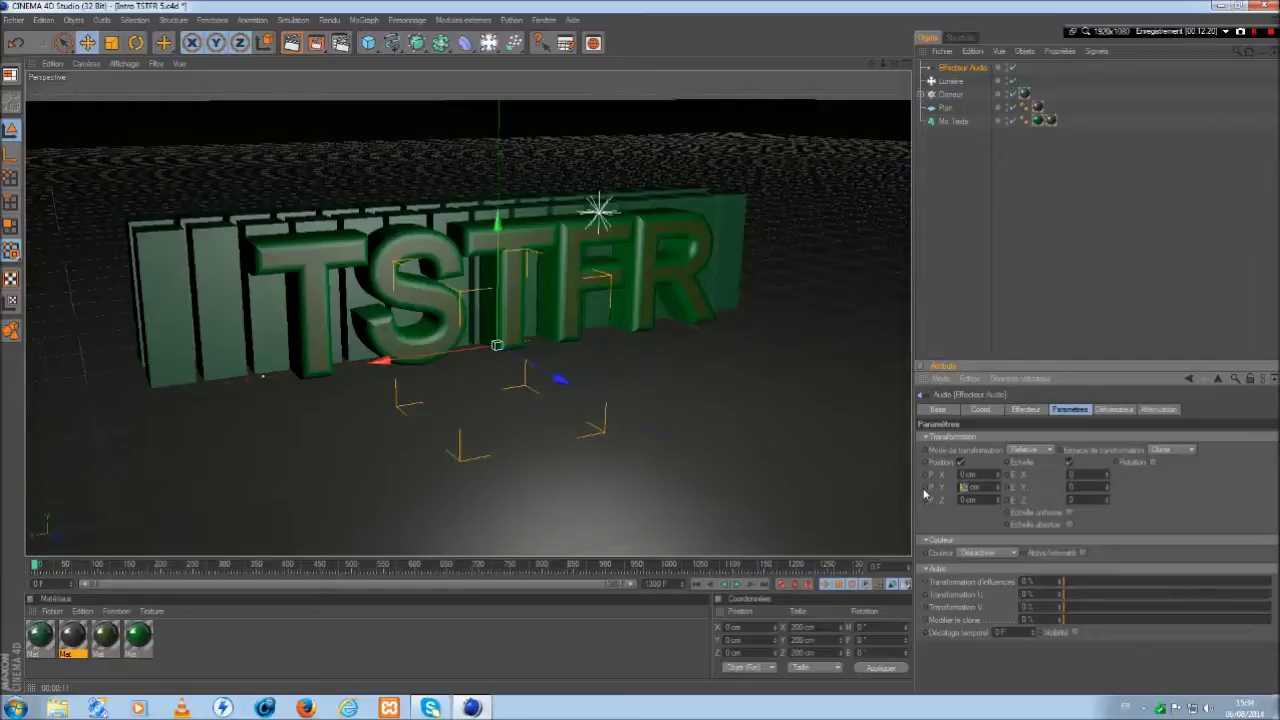
type("20")
left_click_drag(1090, 488, 1043, 490)
type("-1.8")
left_click_drag(1063, 489, 1063, 492)
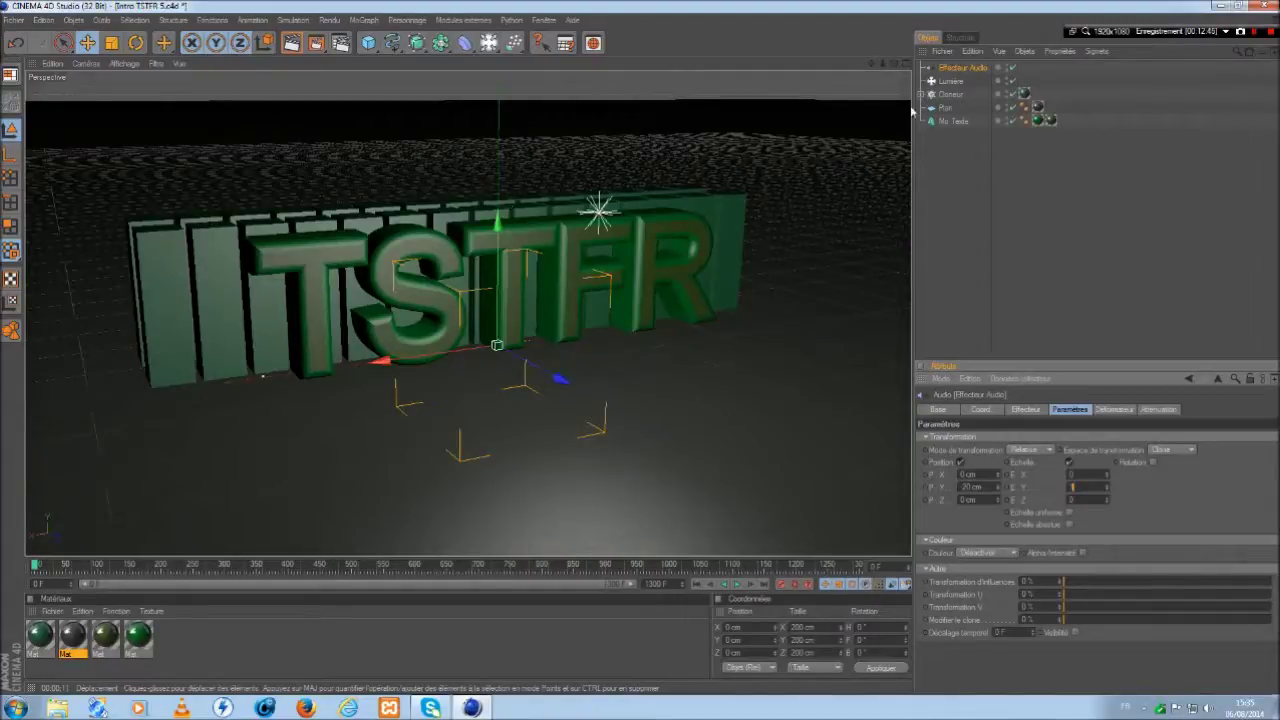
- Load the THE_DEVIL_39_S_DEN_SKRILLEX track from the Intro TSTFR folder as the effector's audio file
left_click(1024, 410)
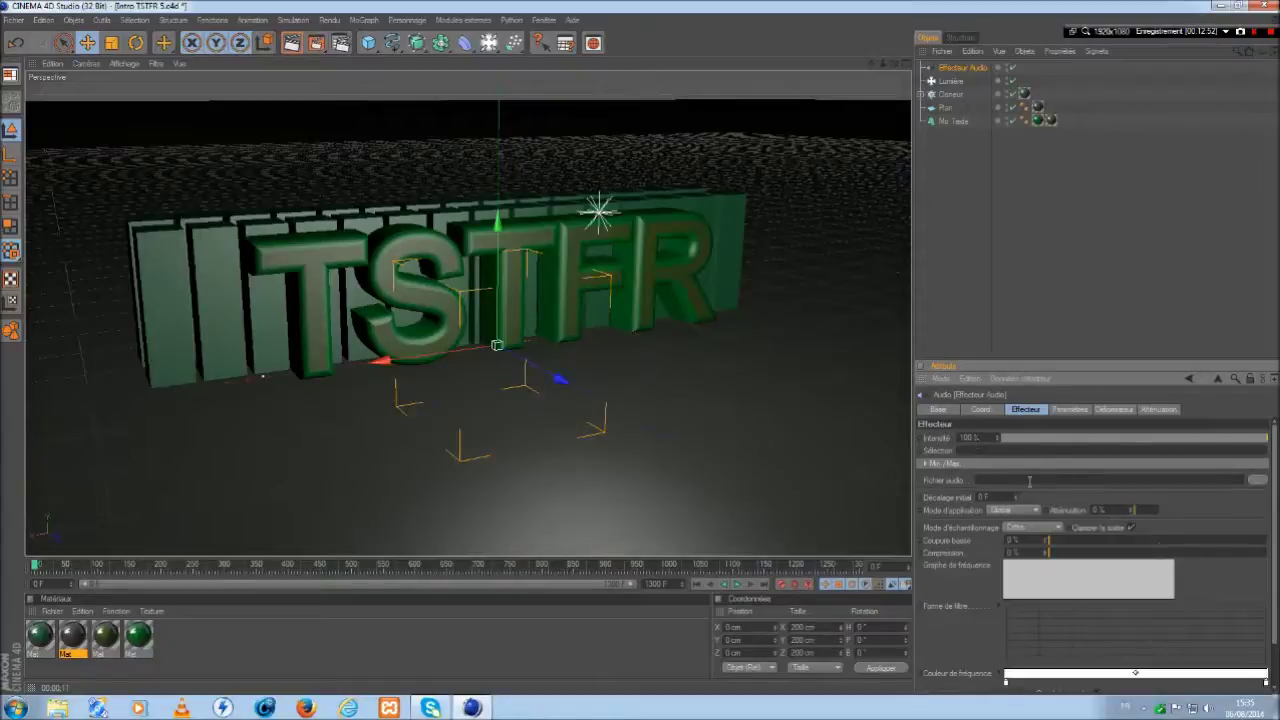
left_click(1262, 482)
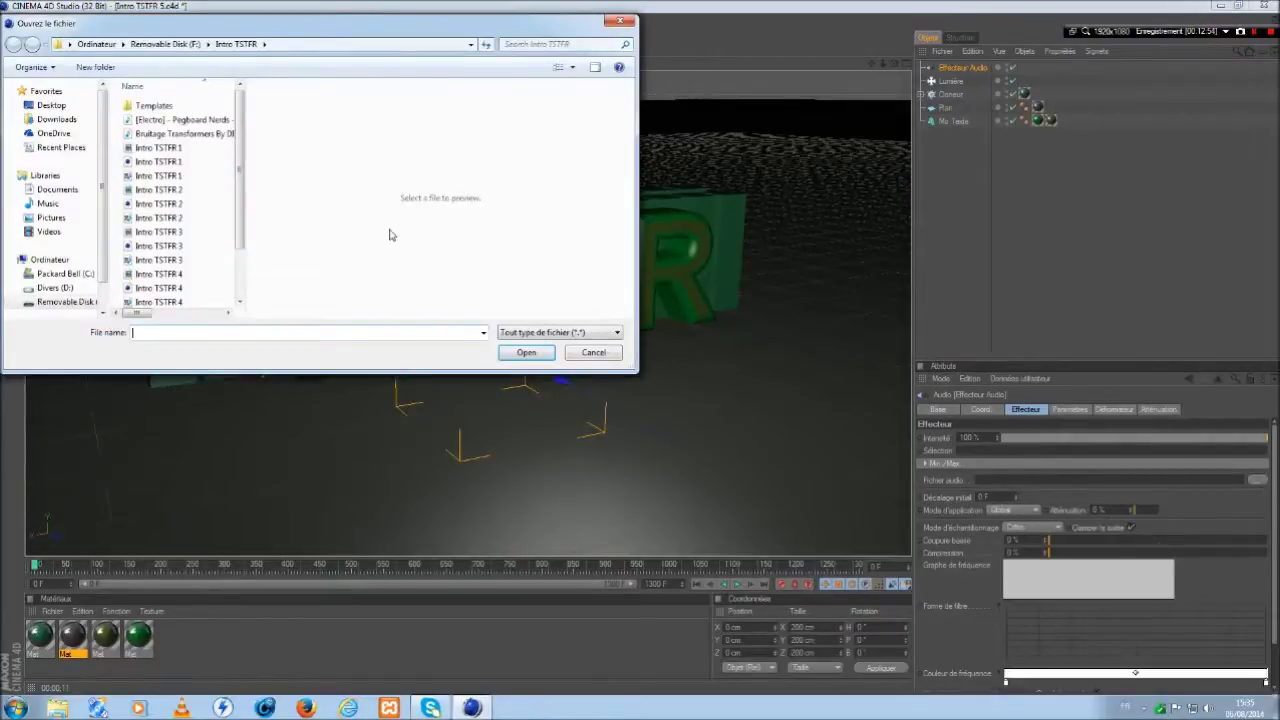
scroll(222, 230, "down", 2)
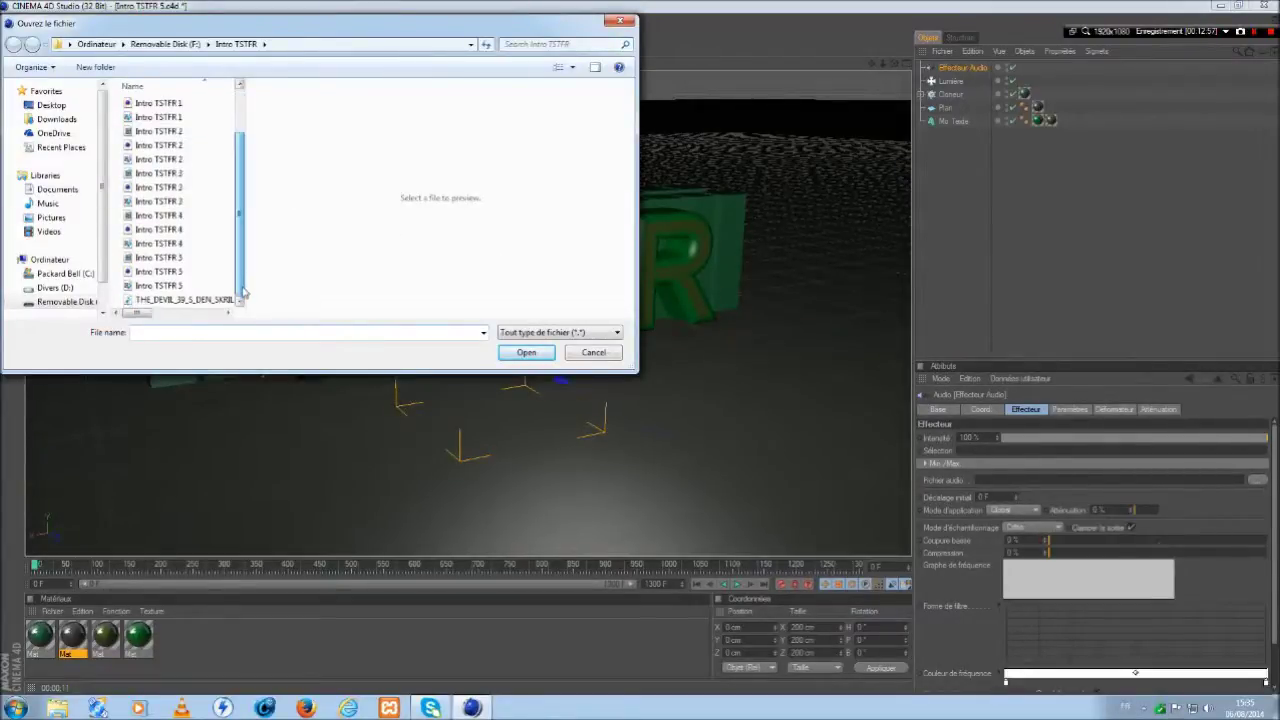
left_click(214, 300)
left_click(526, 352)
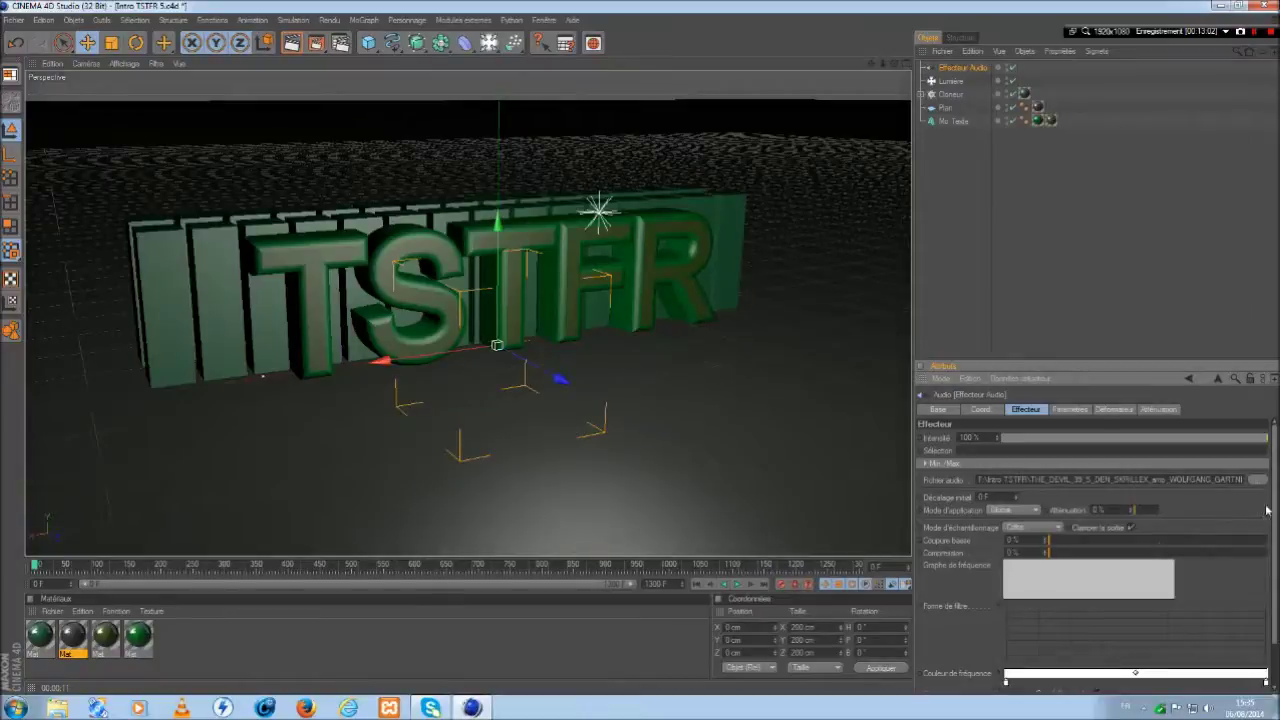
- Play the animation to test the audio effector and return to the first frame
mouse_move(1276, 508)
left_mouse_down()
mouse_move(1276, 534)
mouse_move(1268, 502)
left_mouse_up()
left_click(736, 586)
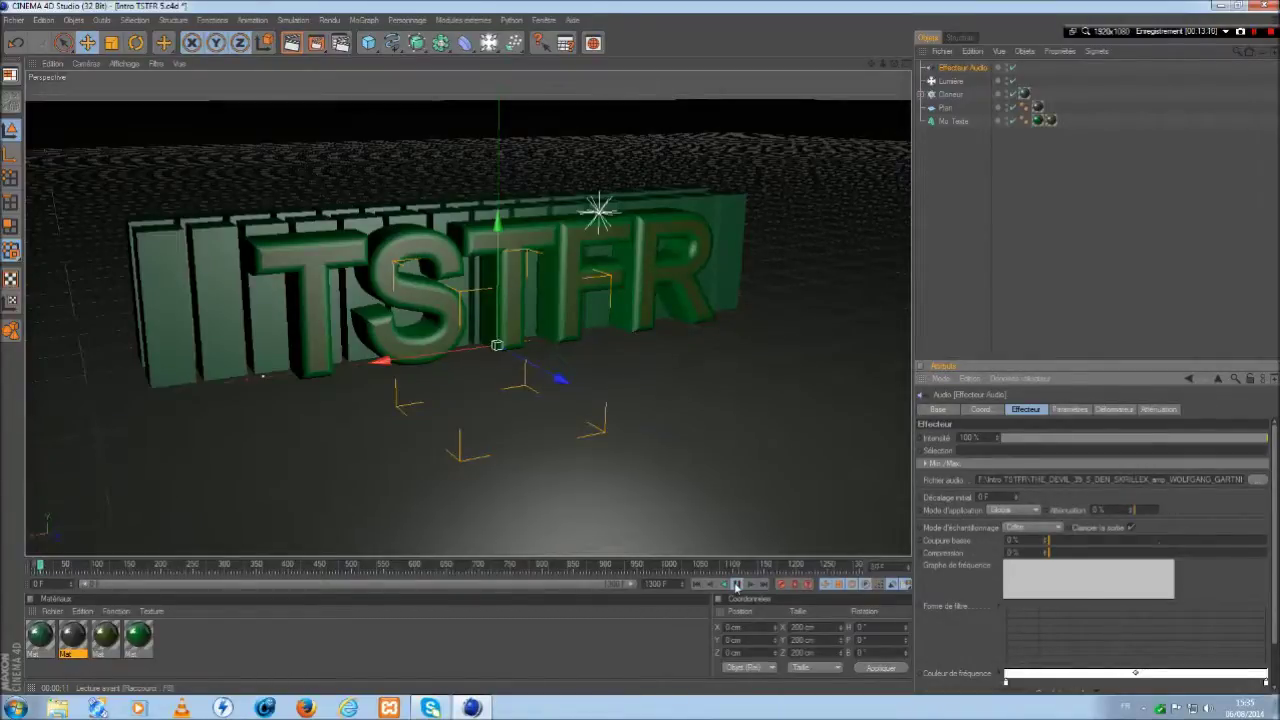
left_click(695, 588)
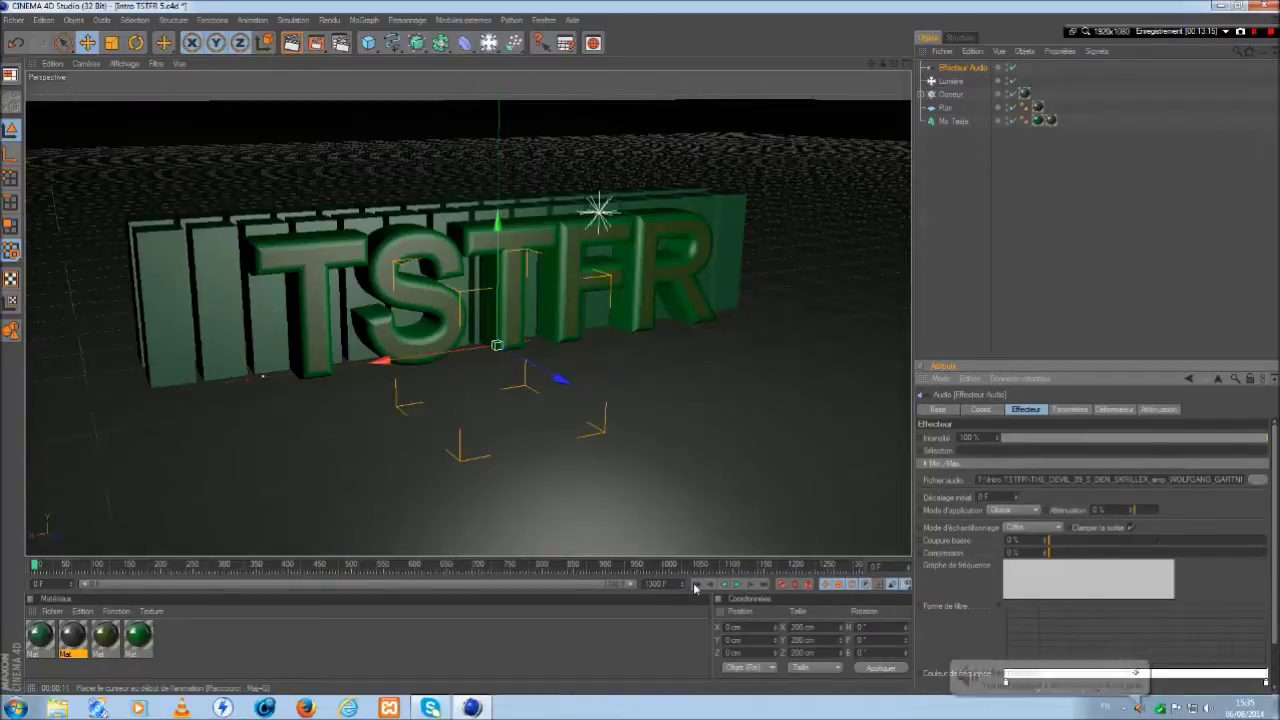
- Add the audio effector to the Cloner's list of effectors
left_click(1138, 672)
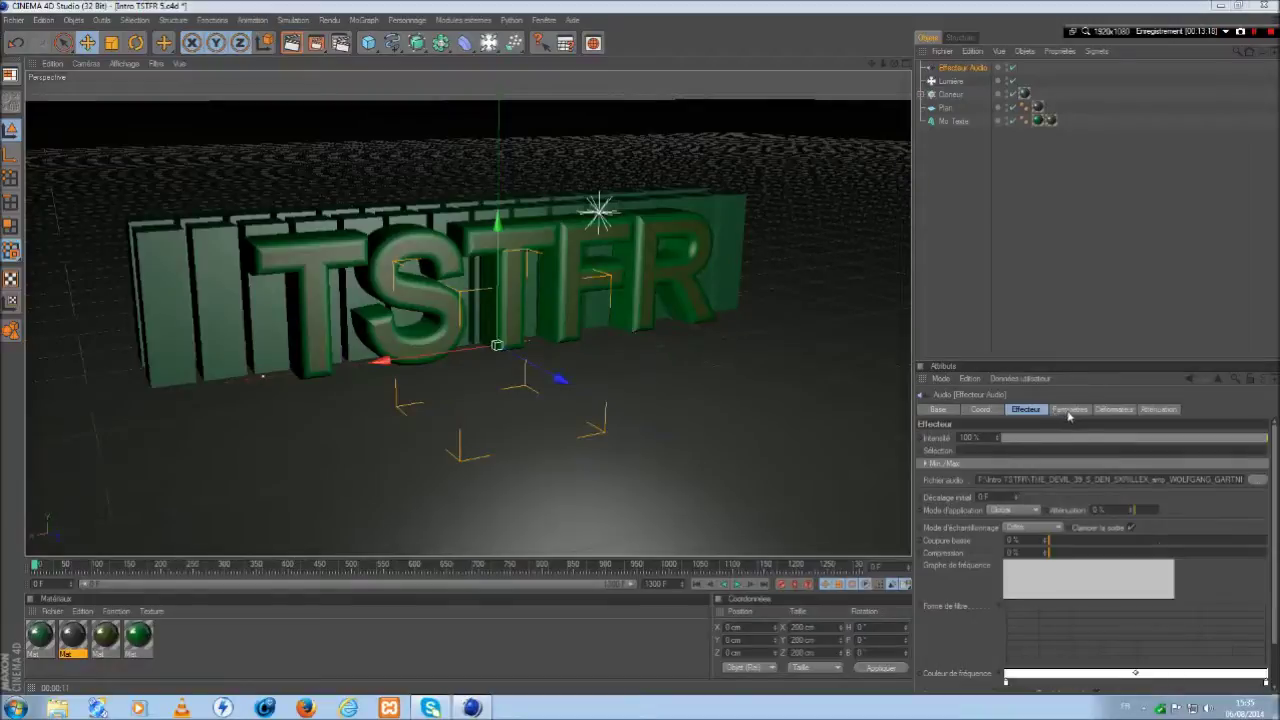
left_click(950, 94)
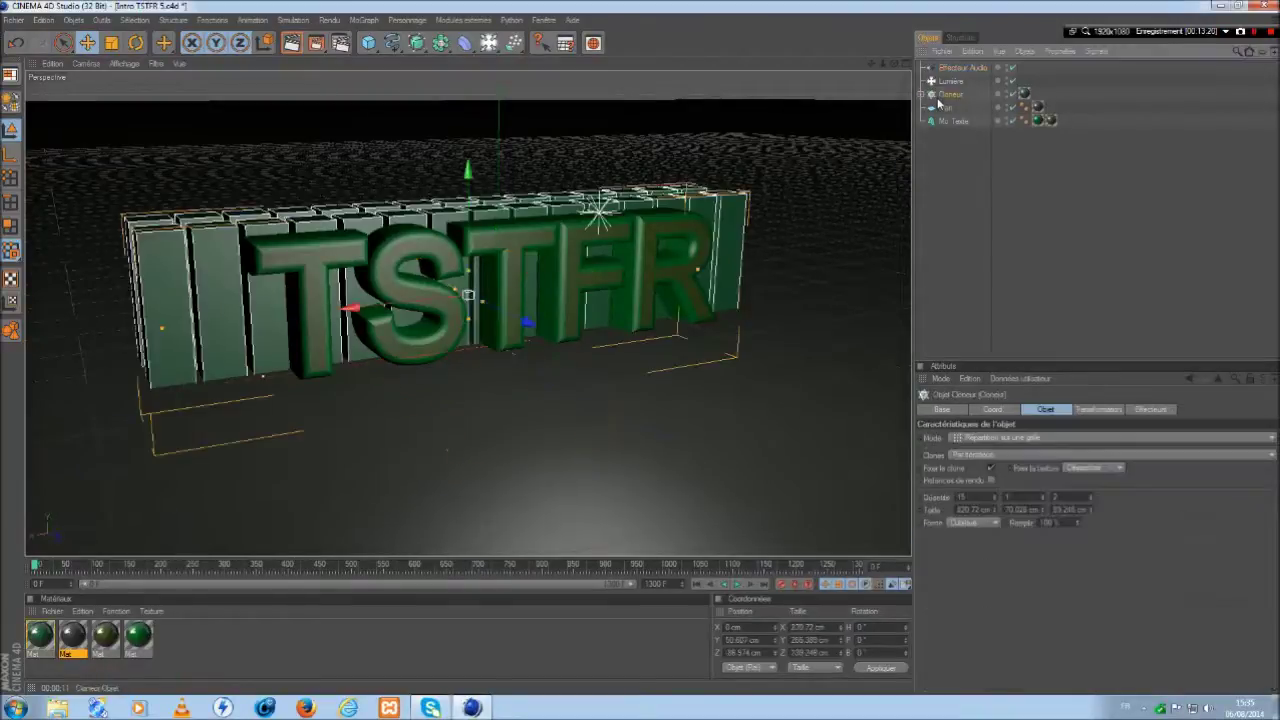
left_click(1145, 410)
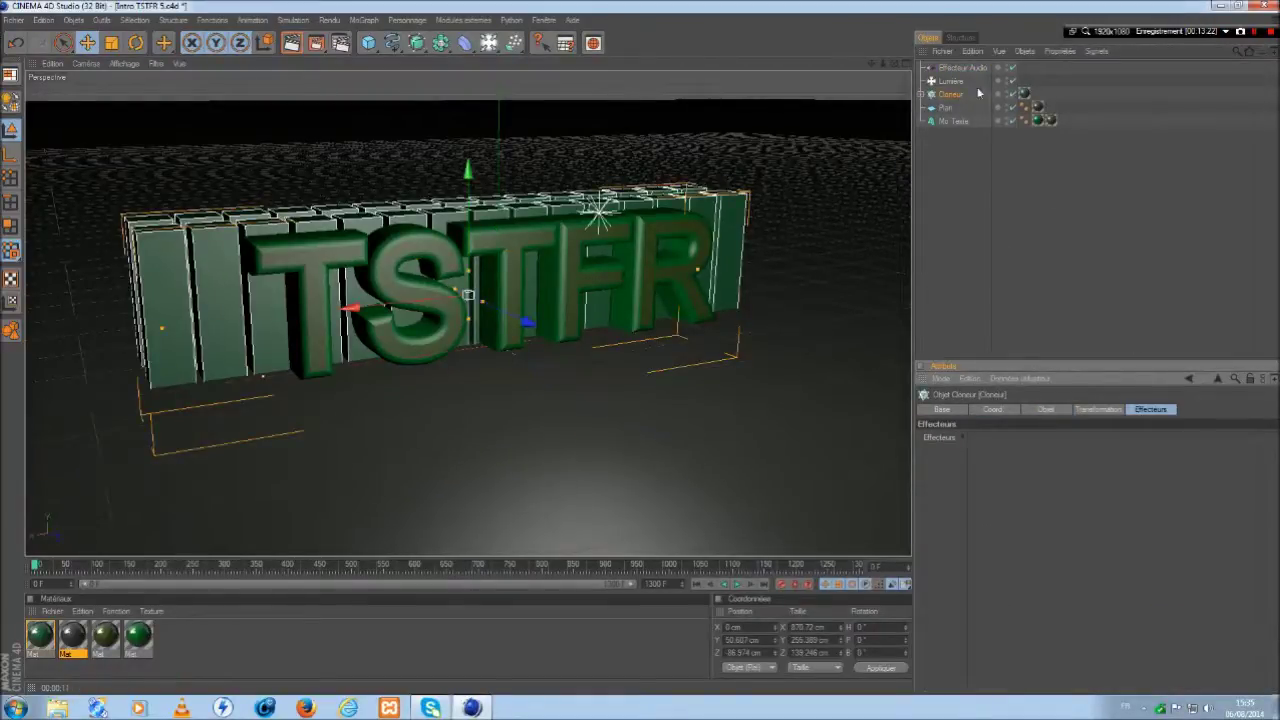
left_click_drag(968, 67, 1067, 452)
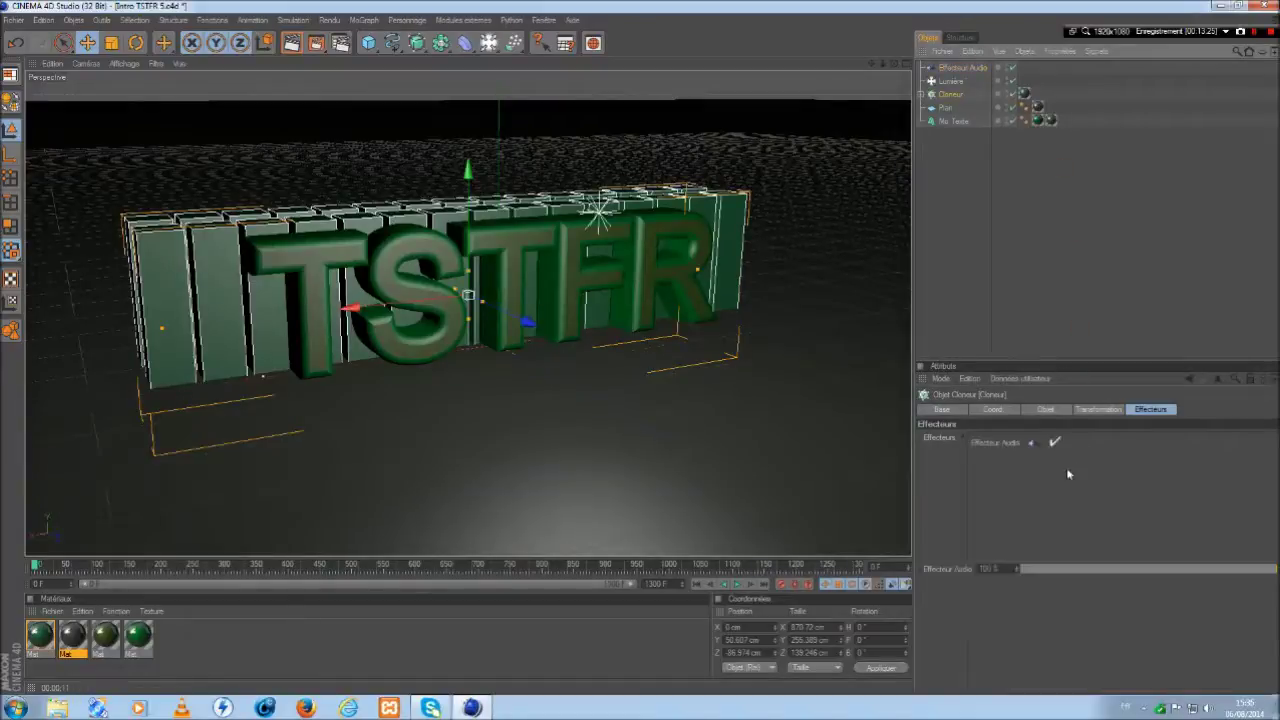
left_click(967, 262)
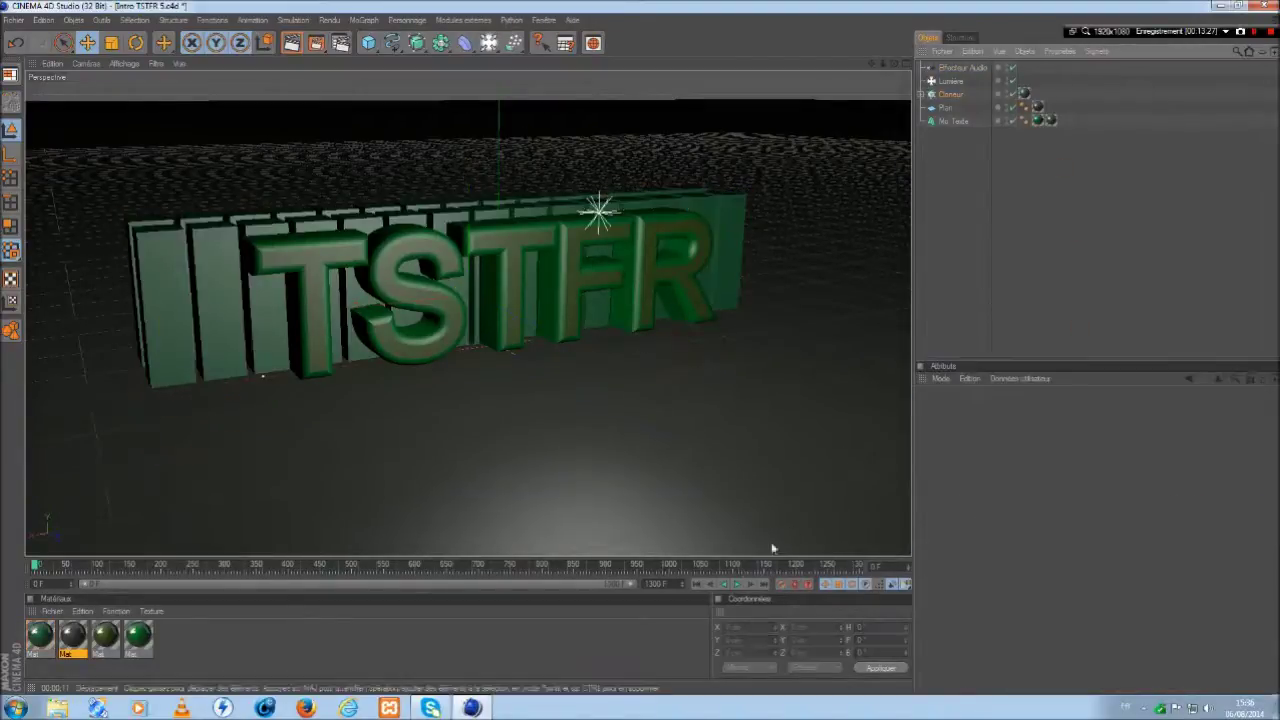
- Play the animation to check how the cloned cubes react to the music, and return to the first frame
left_click(735, 585)
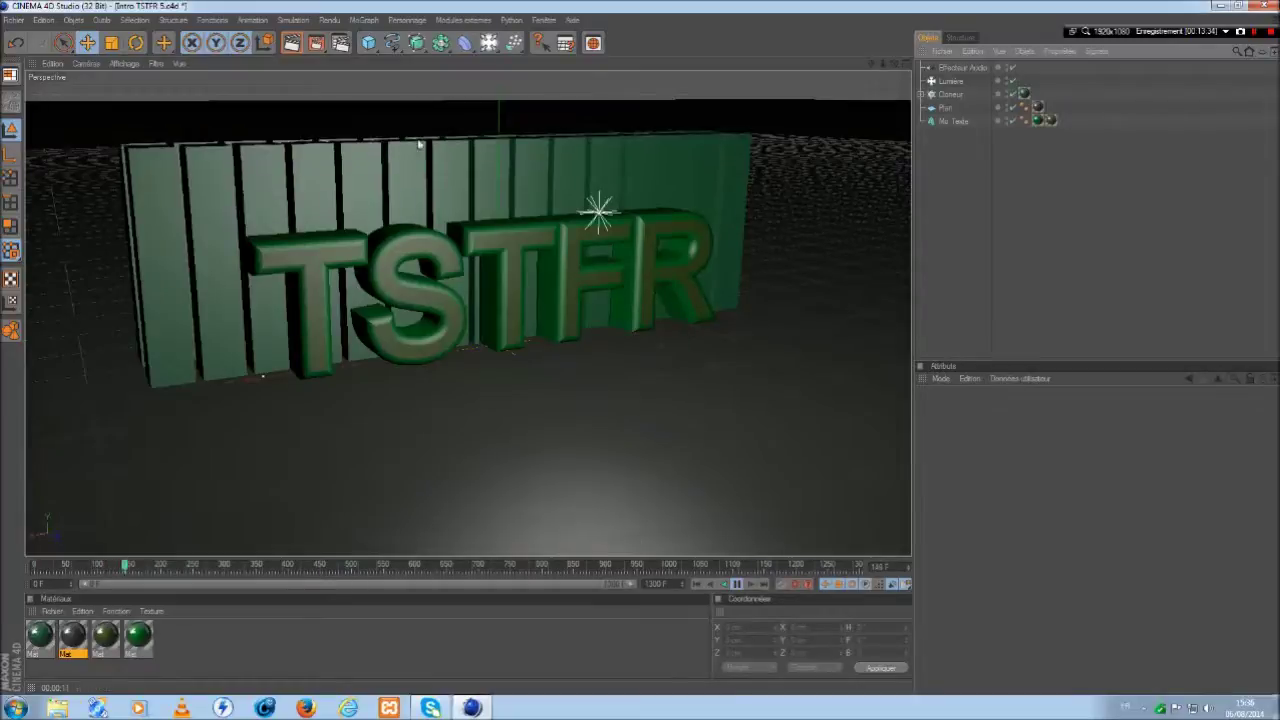
left_click(736, 585)
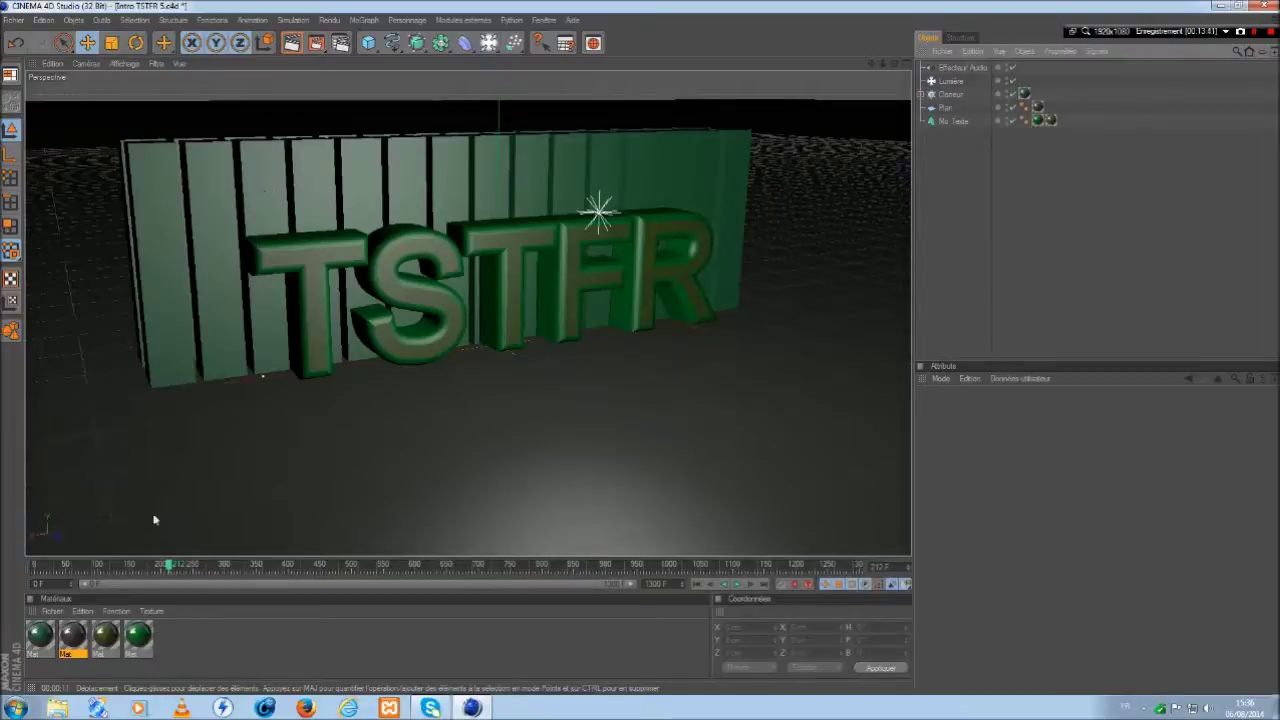
left_click_drag(170, 567, 35, 567)
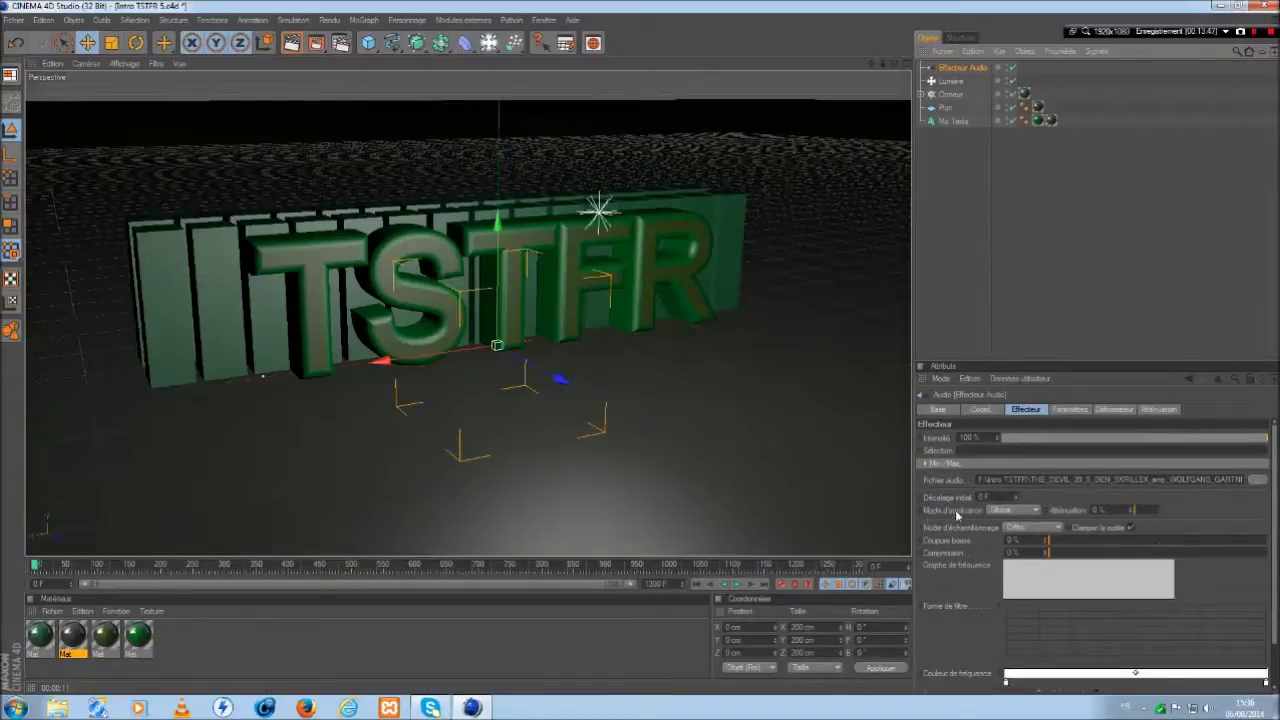
- Set the audio effector's application mode to Par étapes and preview the cubes' movement along the timeline
left_click(1018, 511)
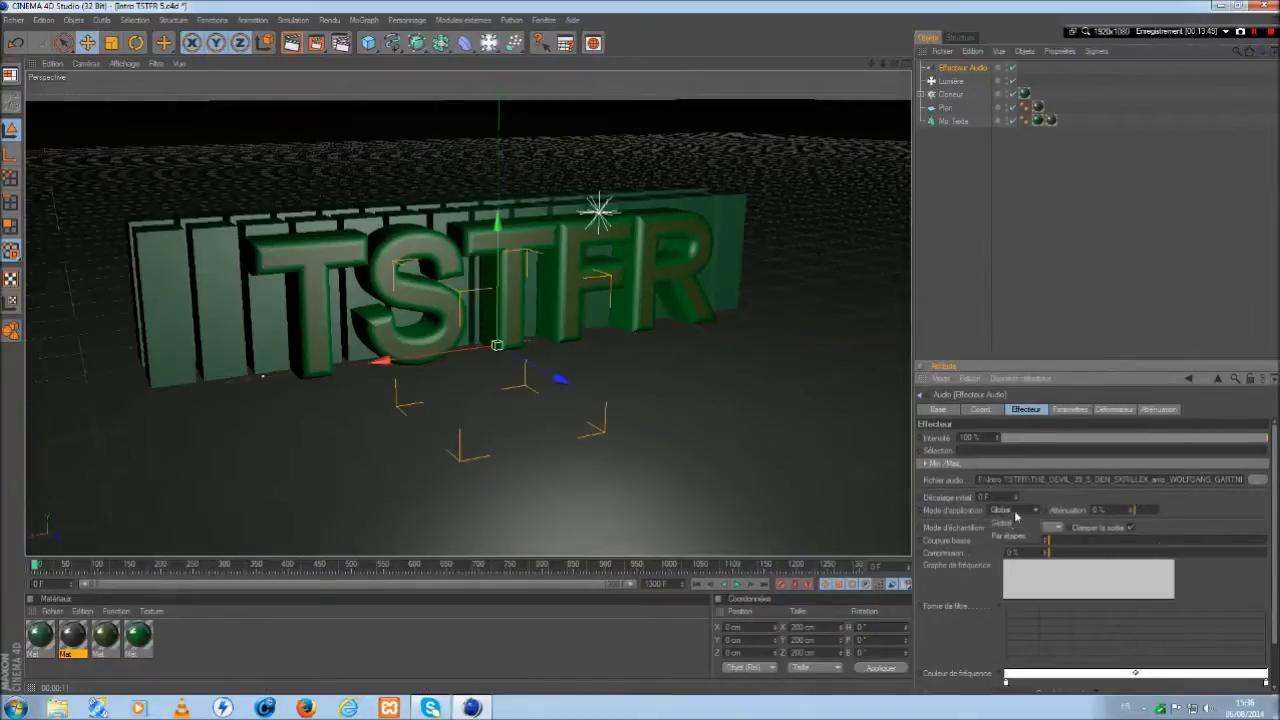
left_click(1010, 537)
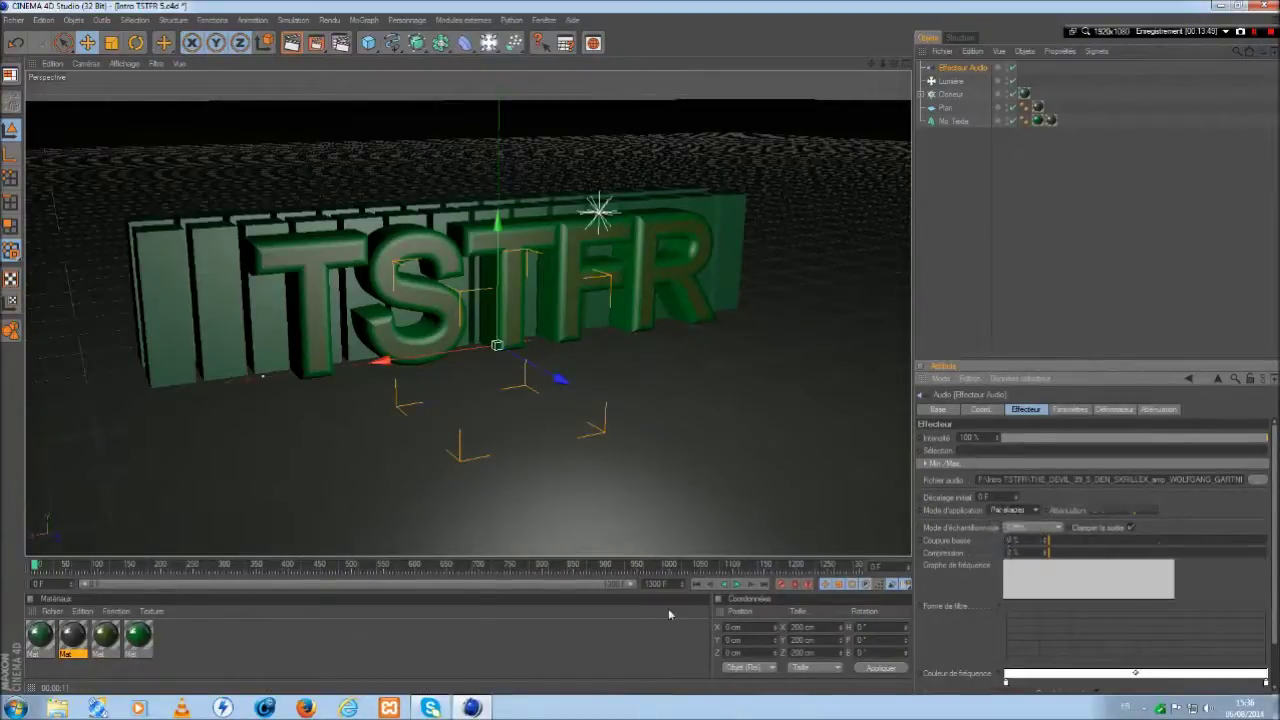
left_click(242, 569)
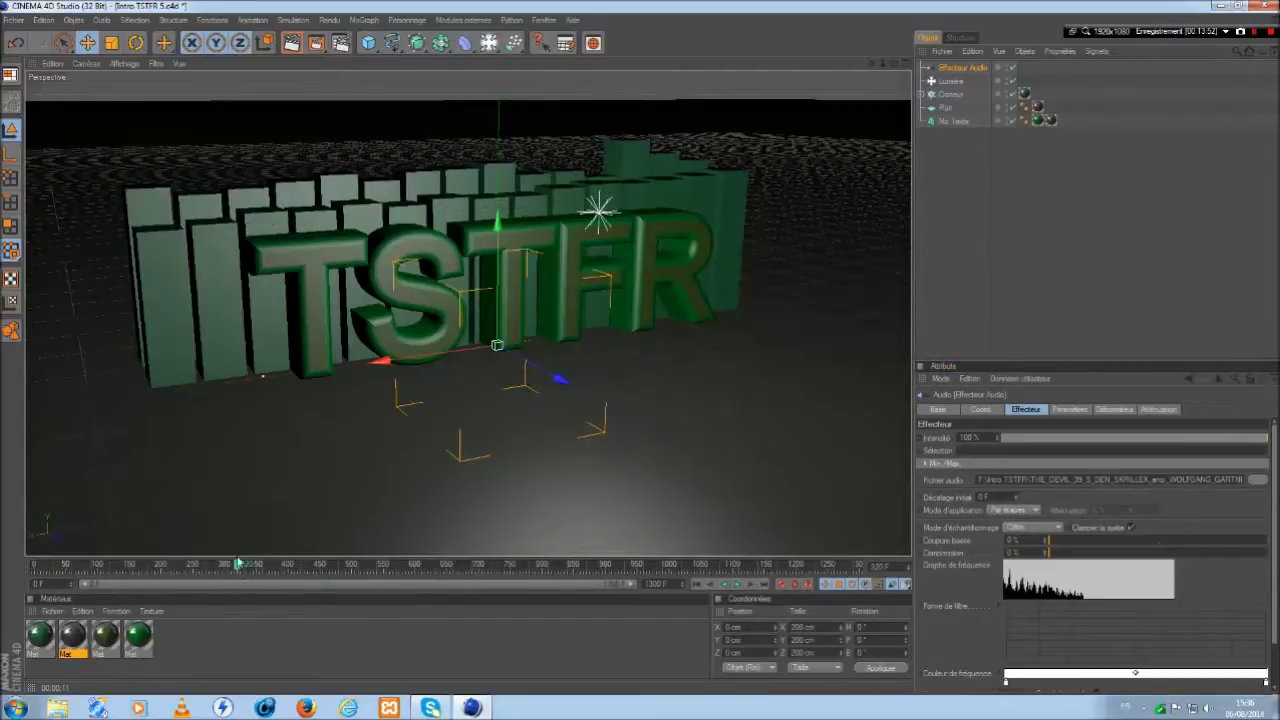
left_click_drag(237, 564, 113, 567)
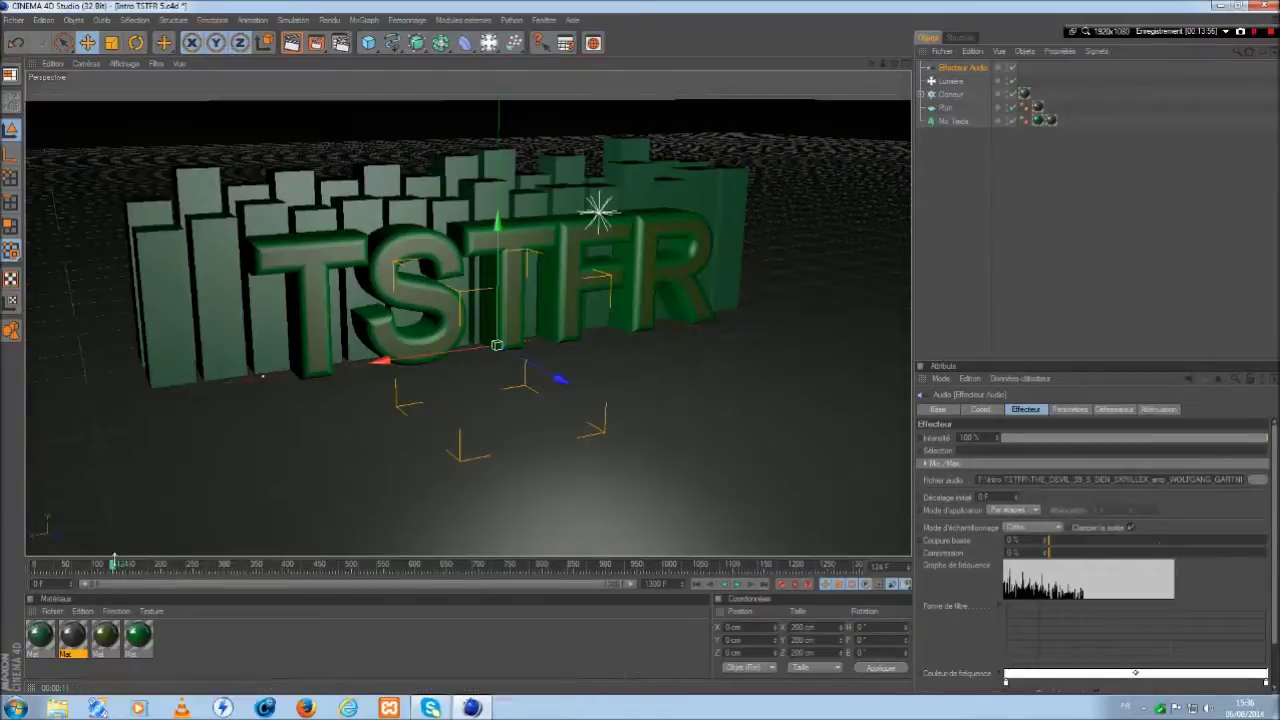
left_click_drag(115, 566, 33, 568)
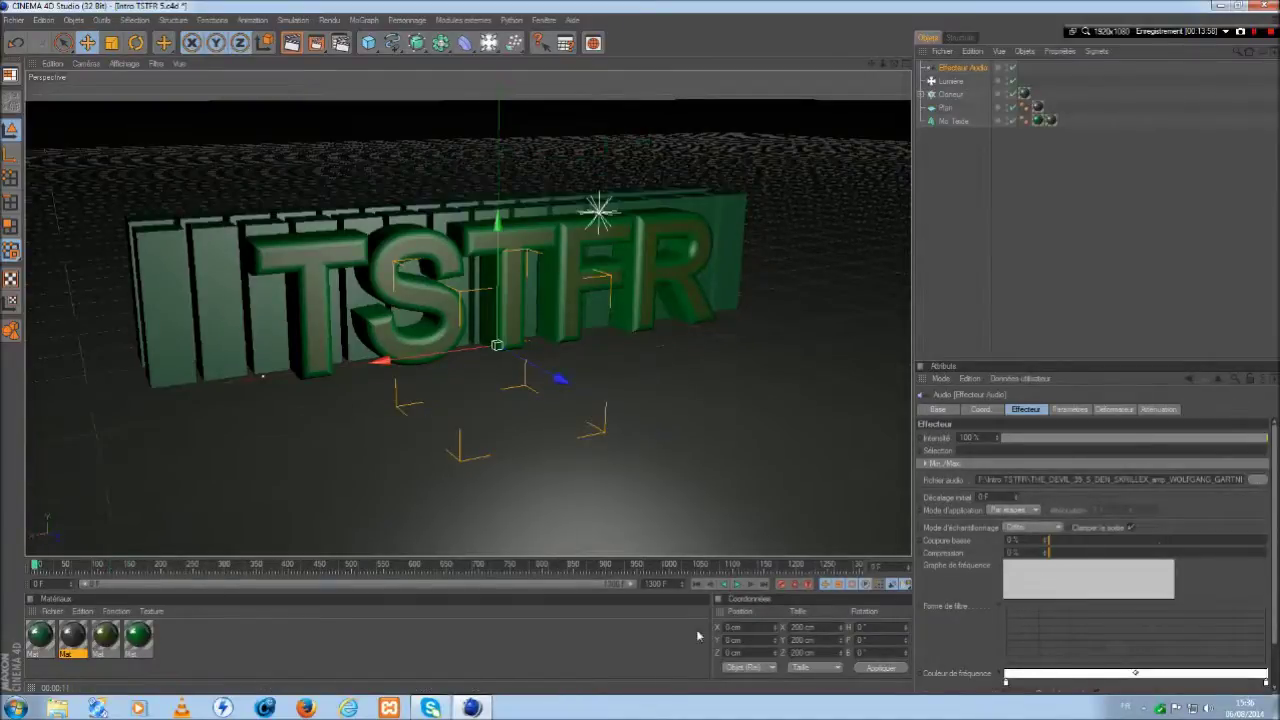
left_click(736, 585)
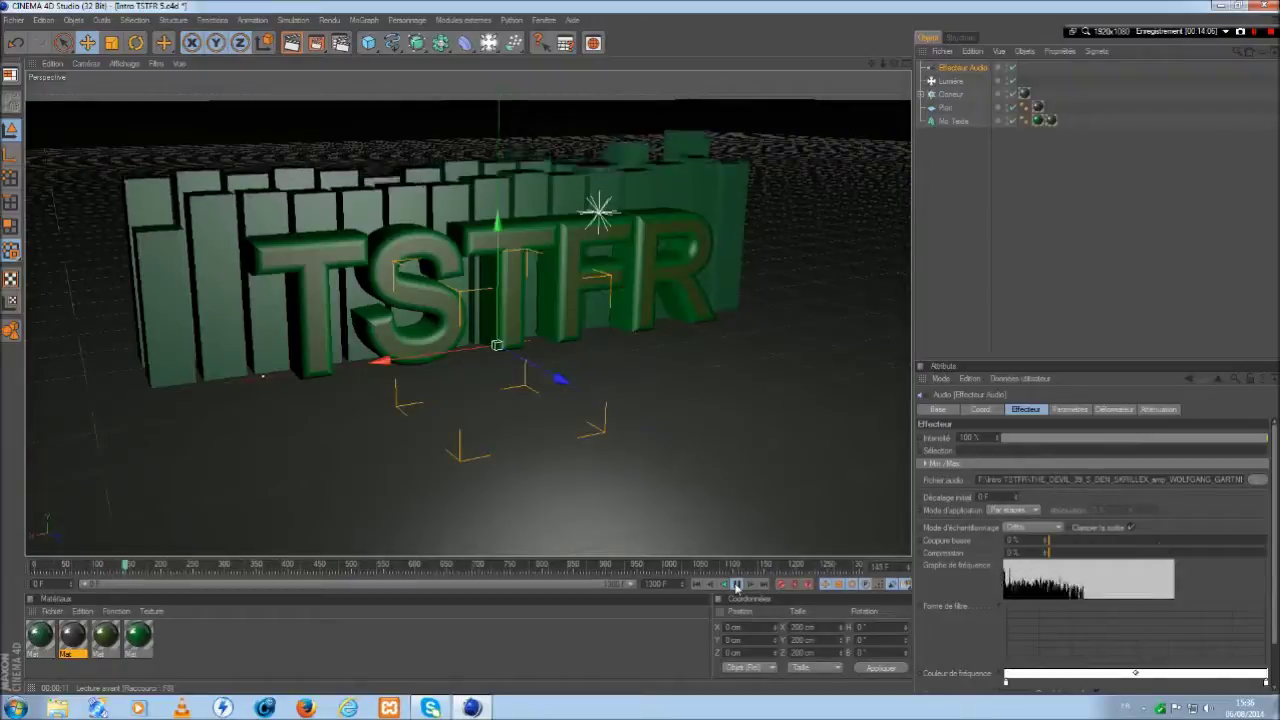
left_click(737, 587)
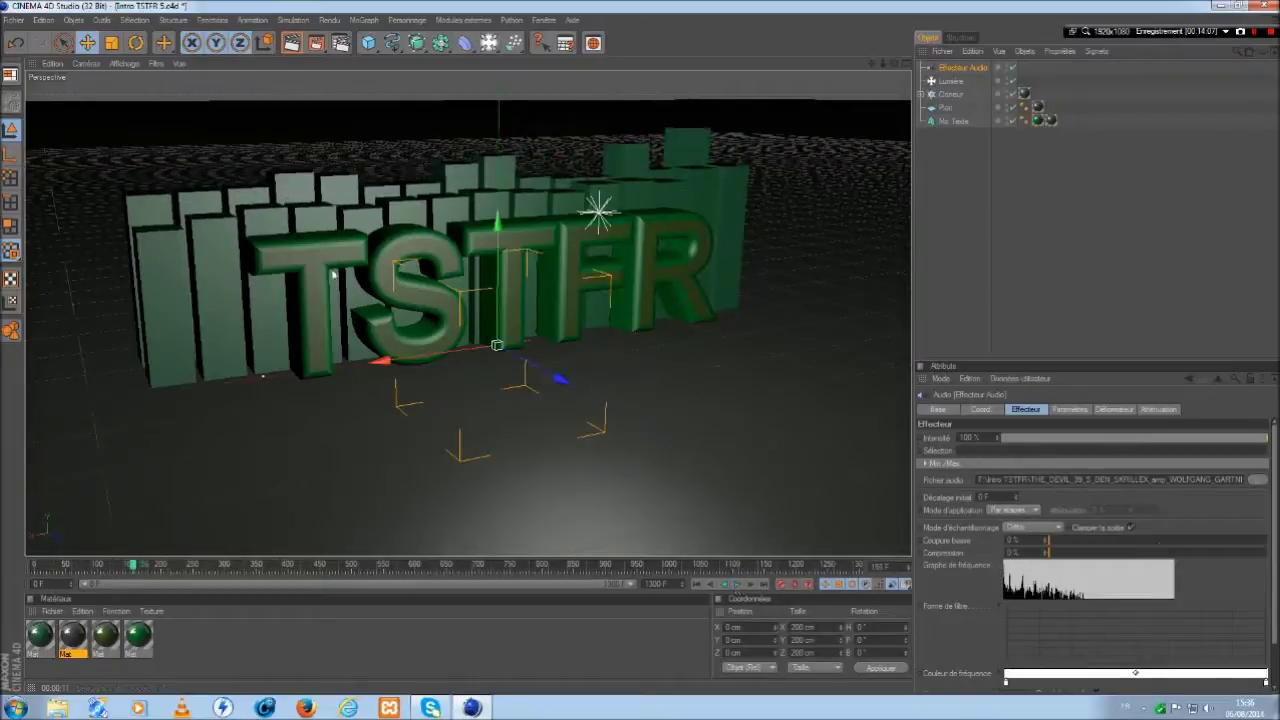
- Set the Y scale in the audio effector's transformation parameters to 1.8
left_click(1070, 411)
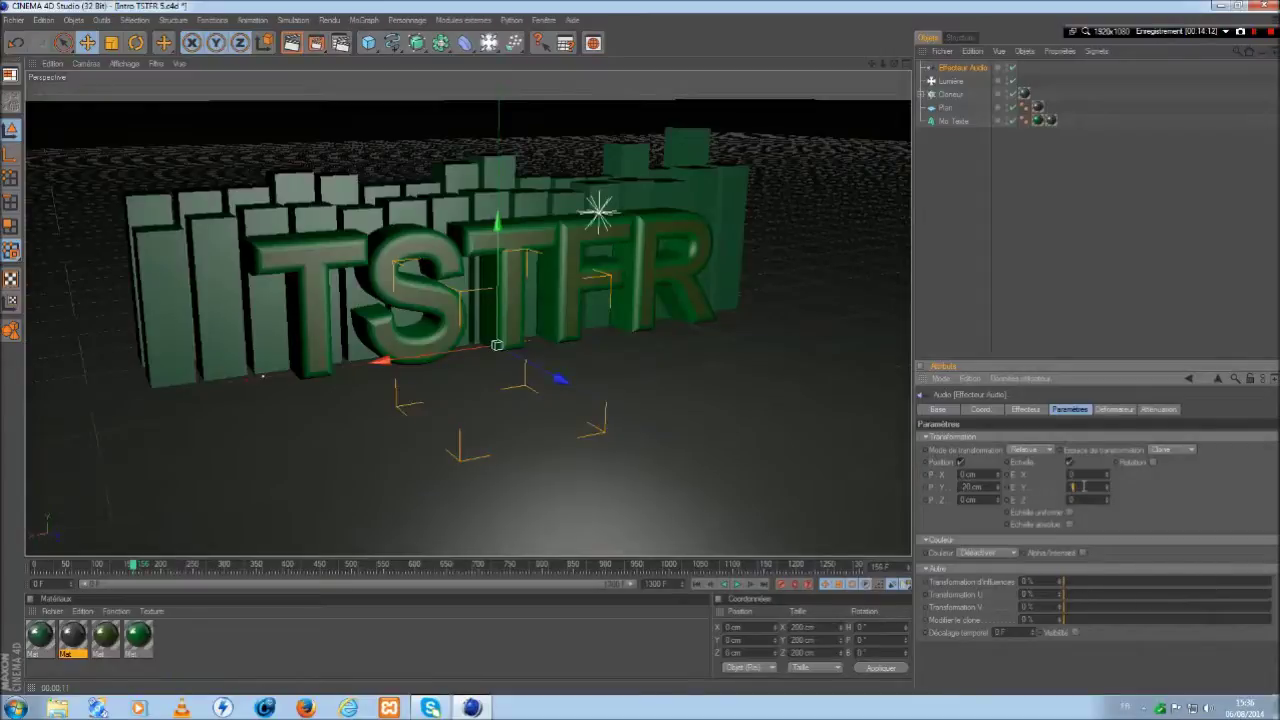
type("1.8")
key("Return")
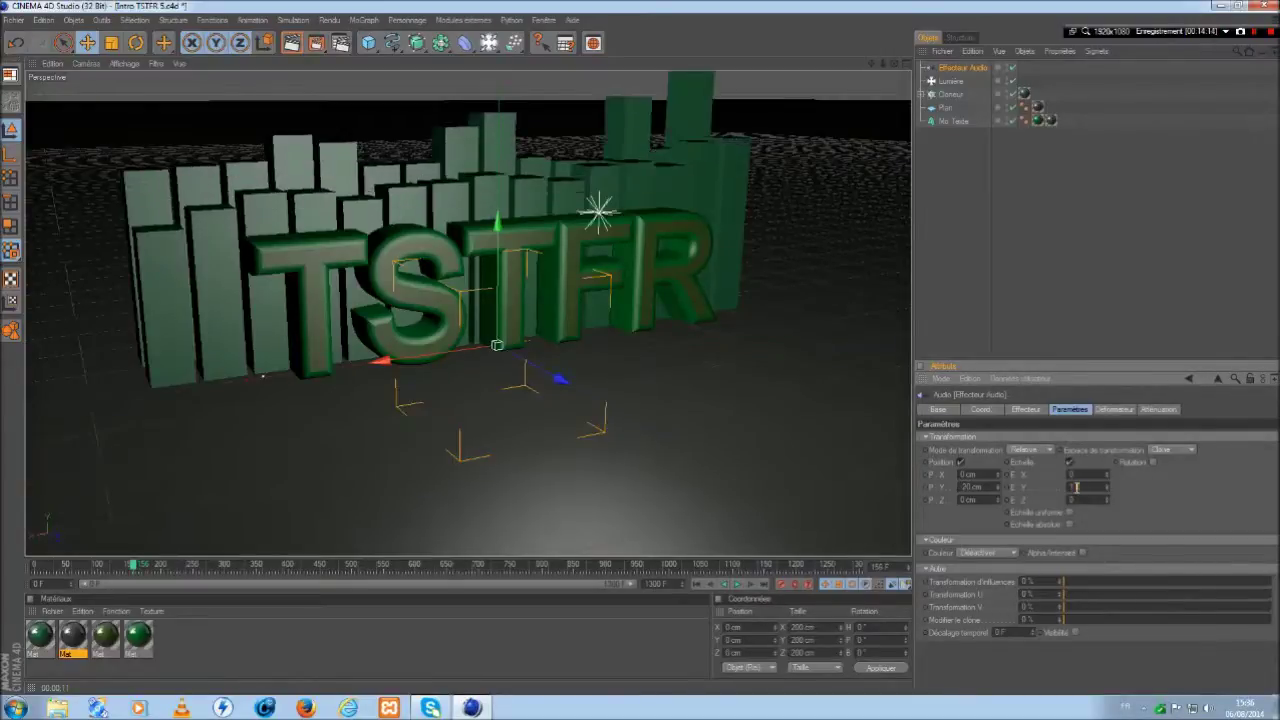
- Move the audio effector up about 10 cm and lower the Cloner slightly along the Y axis
mouse_move(498, 222)
left_mouse_down()
mouse_move(498, 244)
mouse_move(498, 214)
left_mouse_up()
left_click(947, 94)
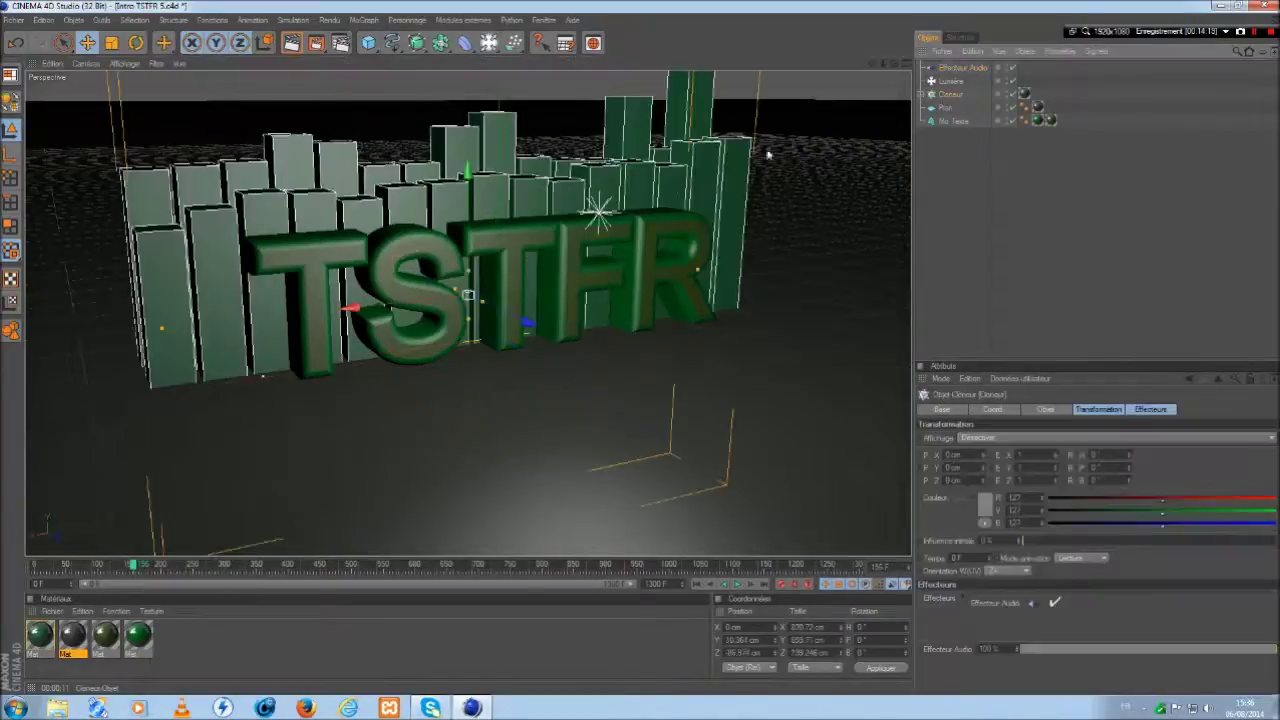
left_click_drag(467, 178, 467, 200)
left_click(941, 197)
- Replay the animation from the first frame and render the perspective view to check the result
left_click_drag(137, 566, 35, 567)
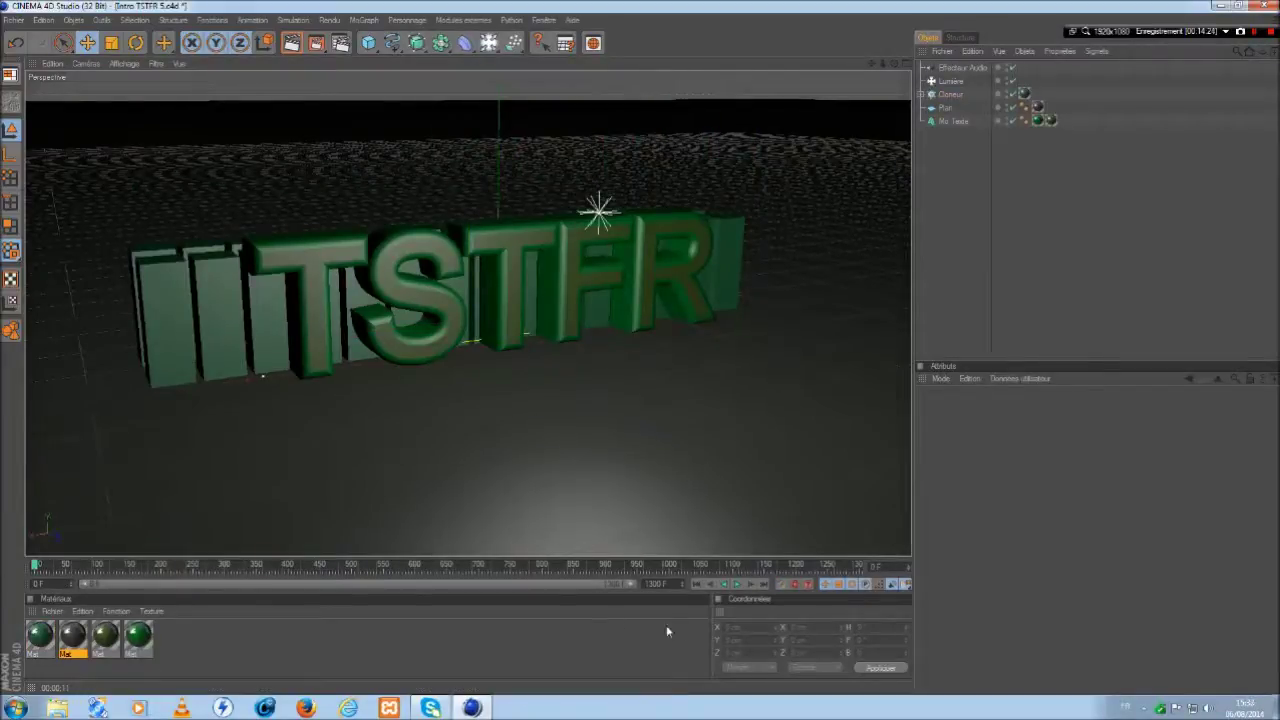
left_click(735, 585)
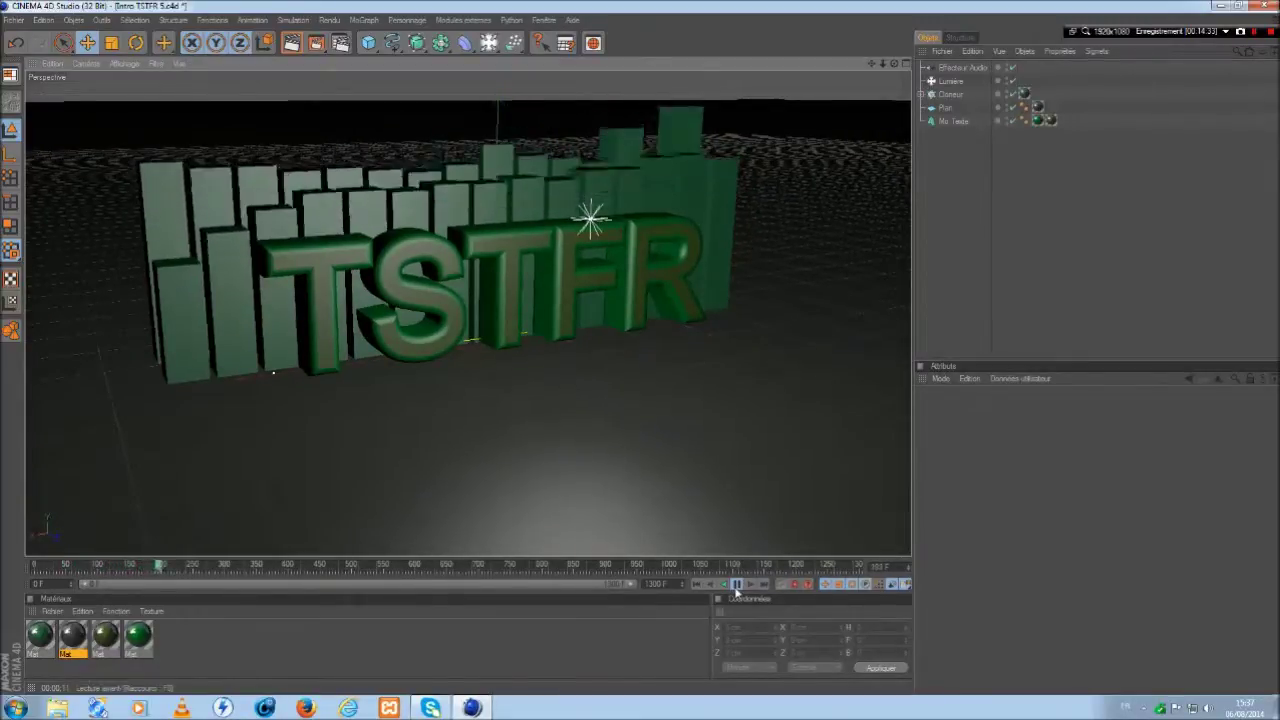
left_click(292, 42)
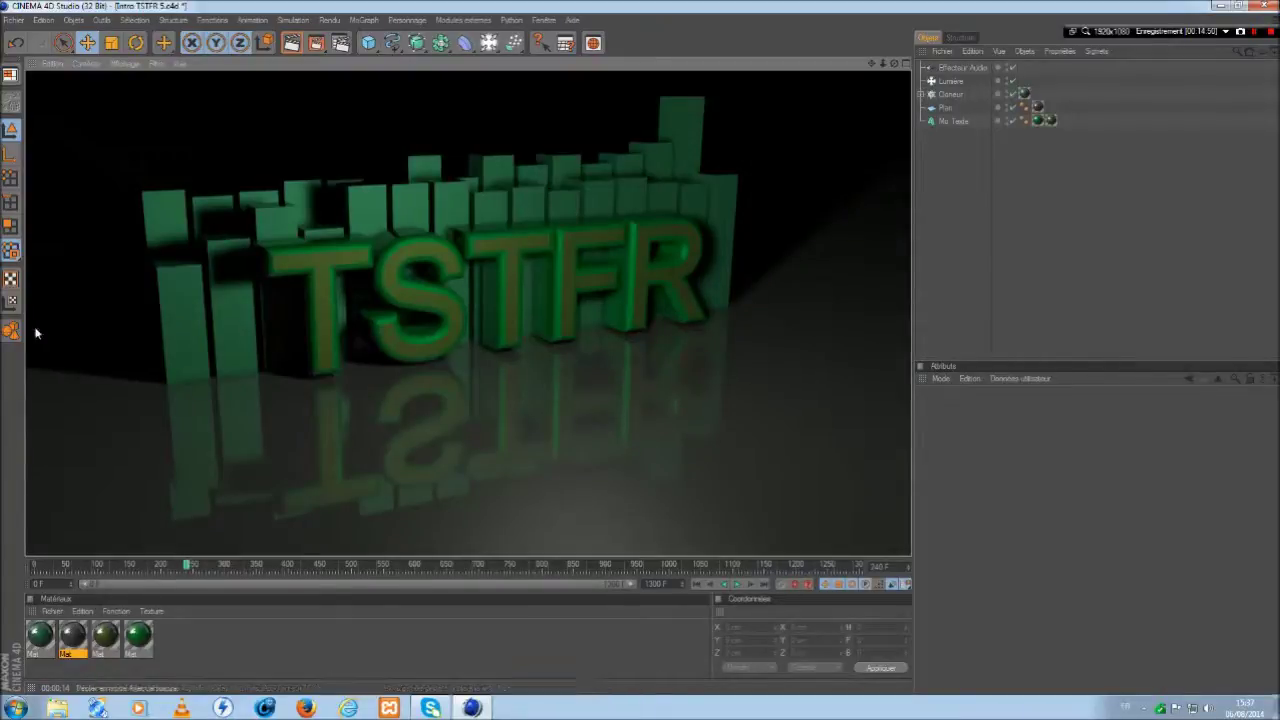
- Go through the scene's objects one by one: the audio effector, light, Cloner, floor plane and MoText
left_click(949, 143)
left_click(943, 69)
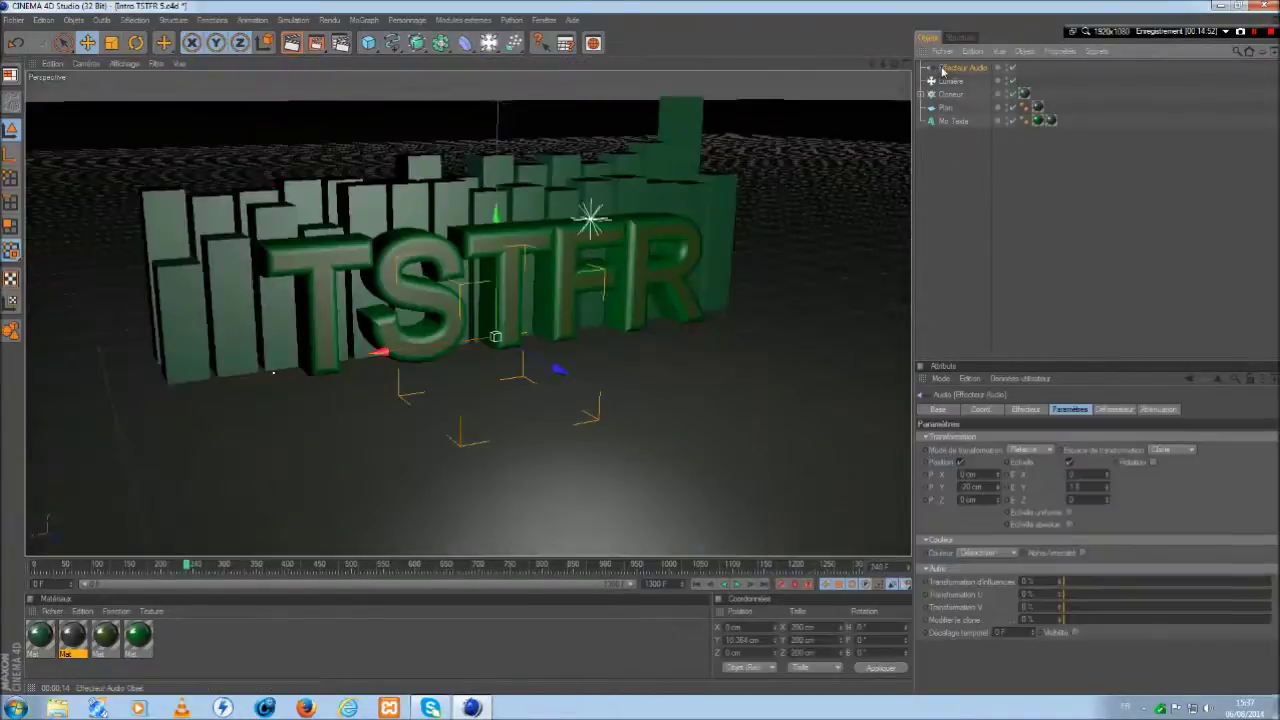
left_click(946, 80)
left_click(945, 94)
left_click(944, 107)
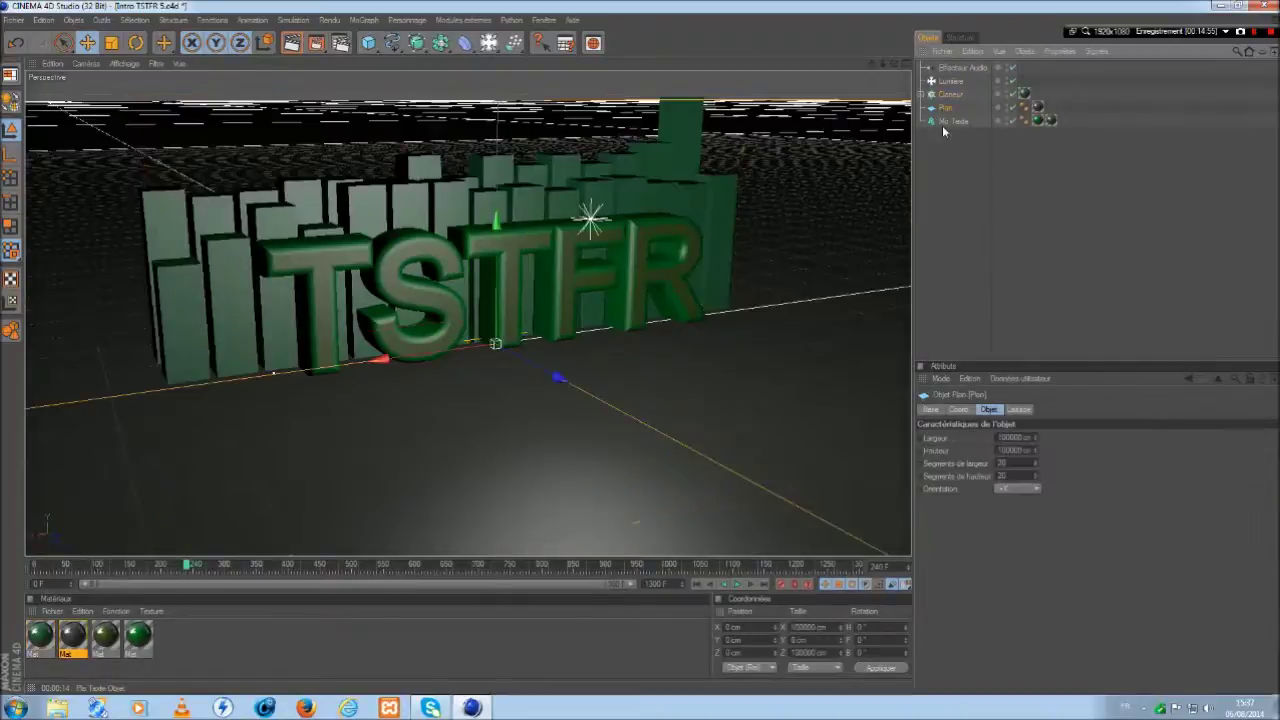
left_click(942, 121)
left_click_drag(934, 147, 946, 58)
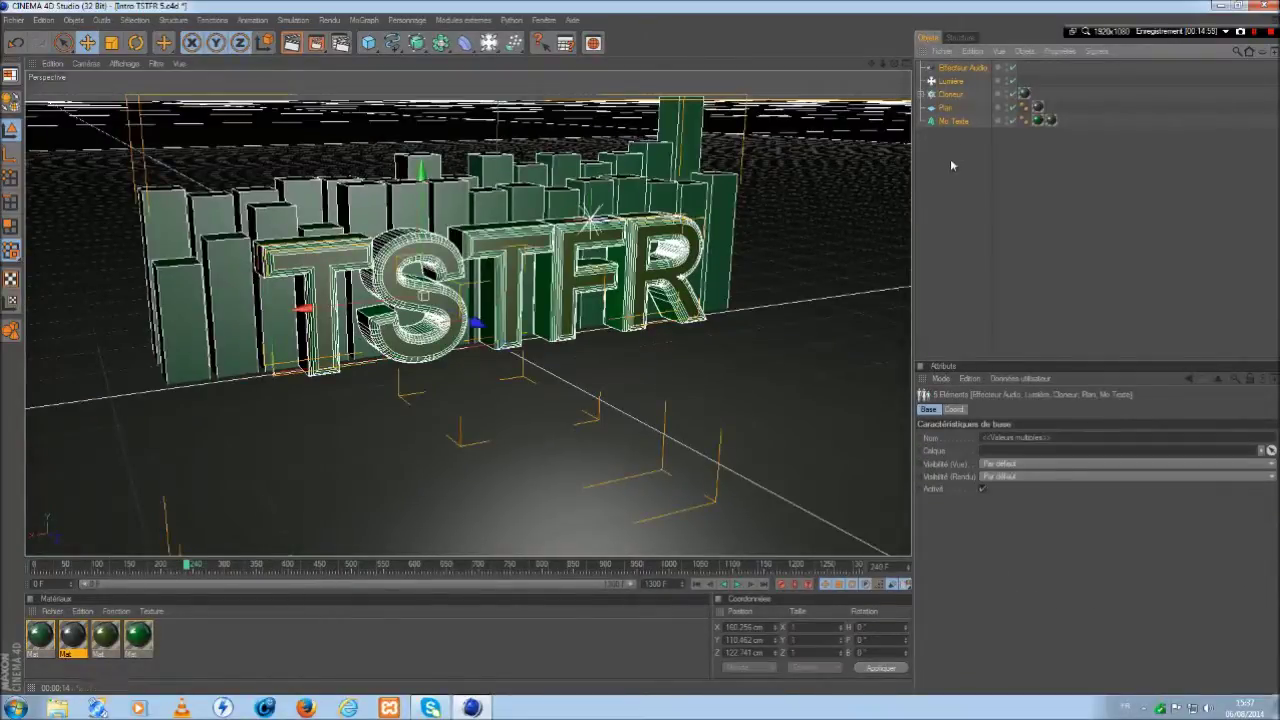
left_click(951, 165)
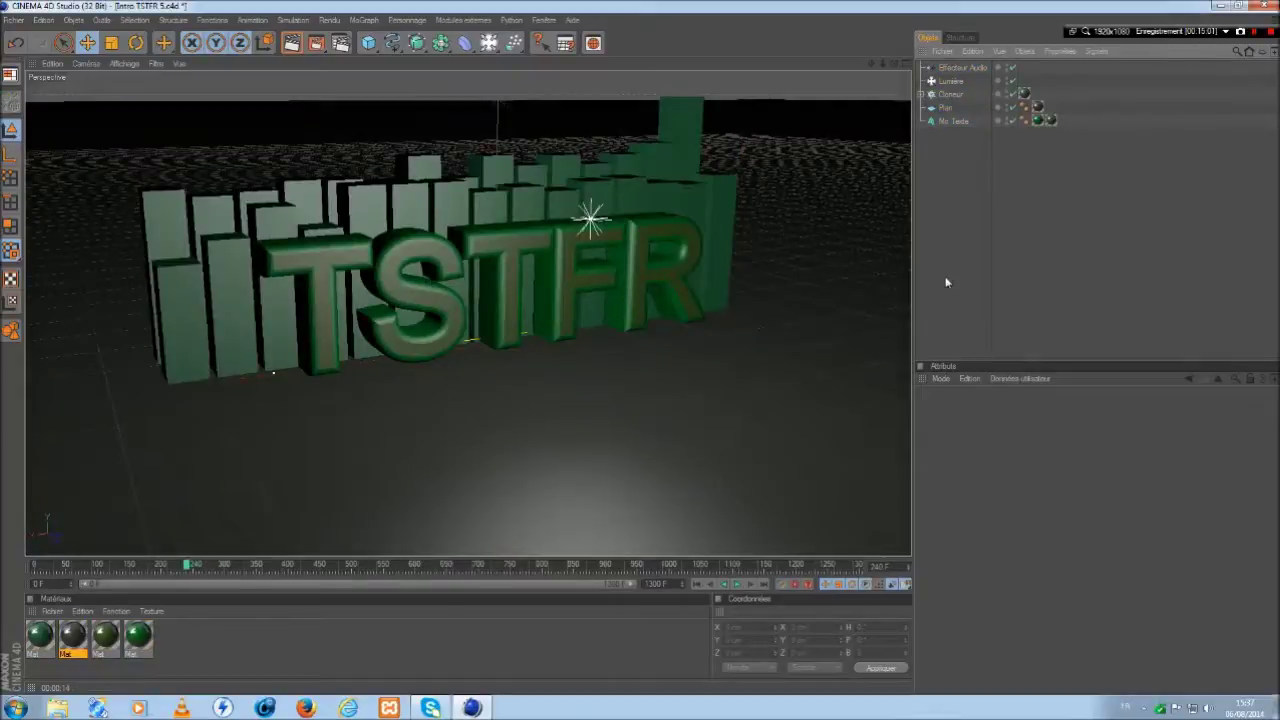
left_click_drag(939, 171, 940, 62)
left_click(943, 166)
left_click_drag(943, 72, 943, 67)
left_click(943, 174)
left_click_drag(943, 174, 935, 62)
left_click(950, 157)
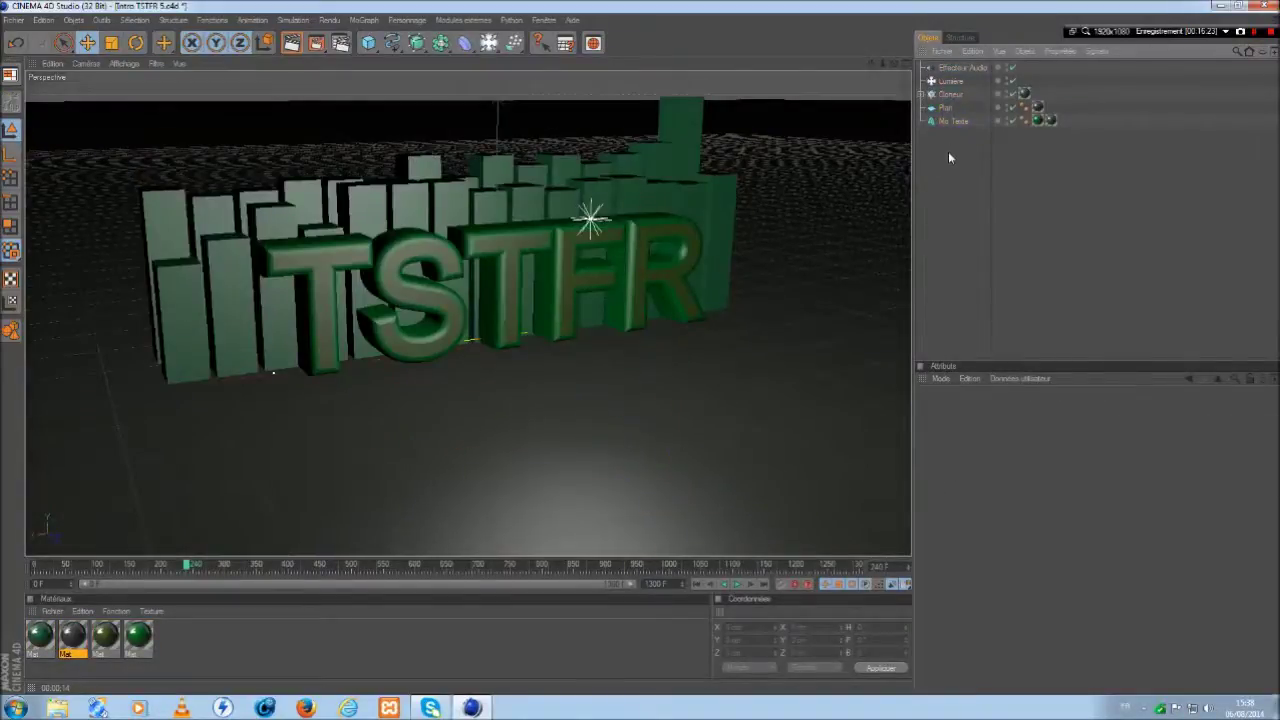